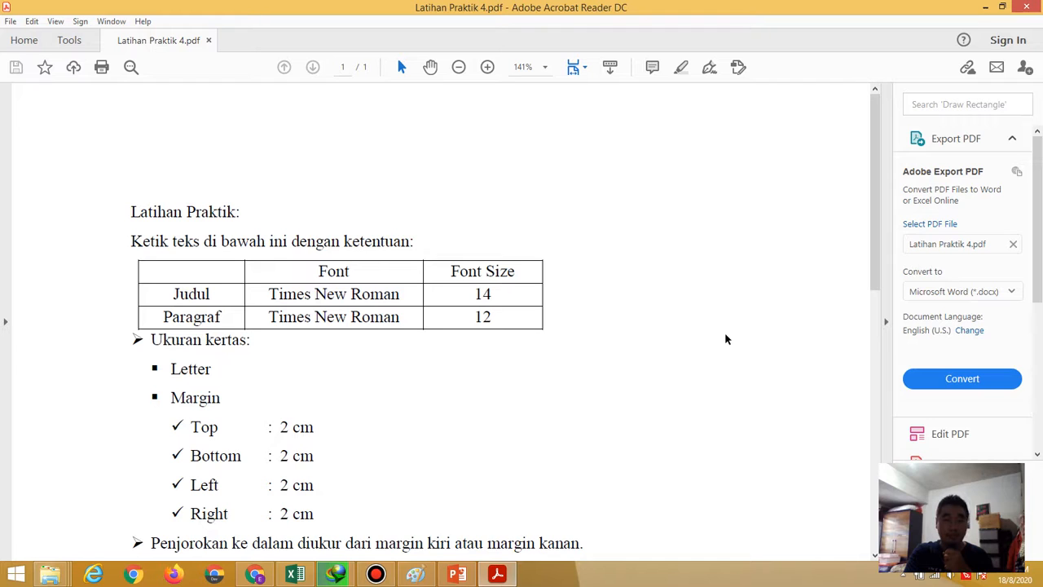
- Find and launch Word 2016, and create a new blank document
mouse_move(1041, 4)
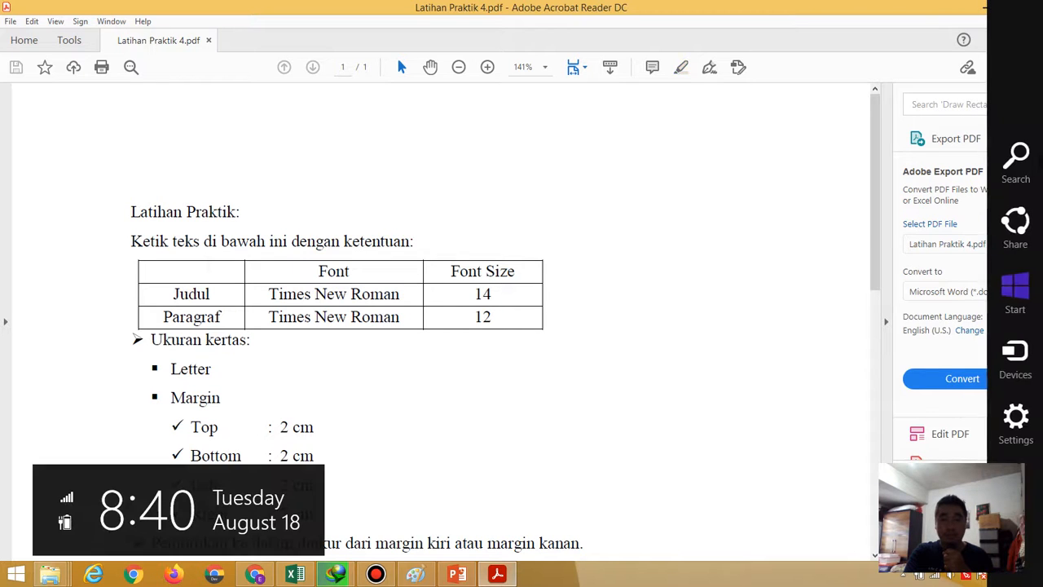
click(1020, 165)
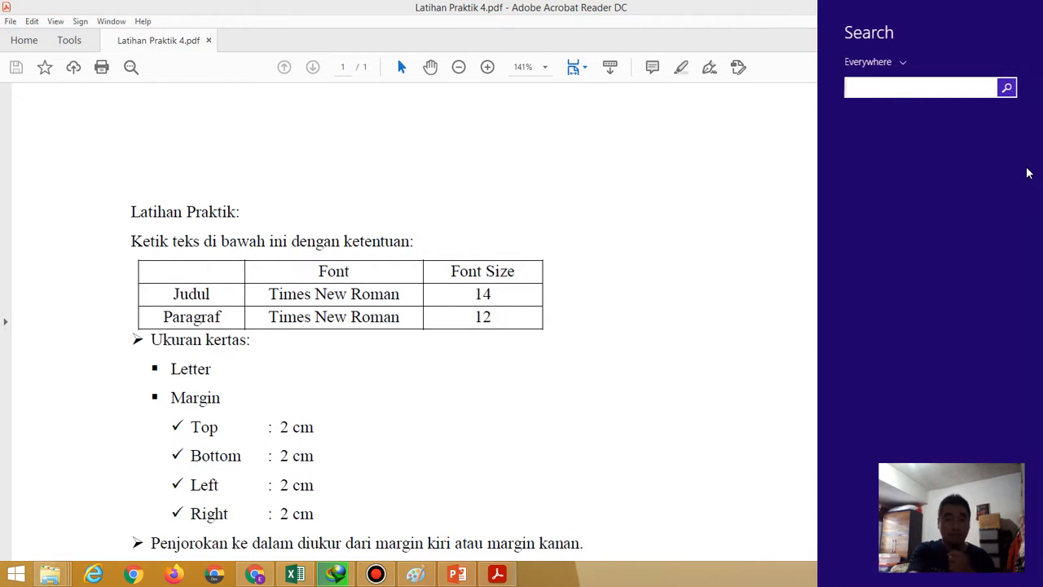
text(word 2016)
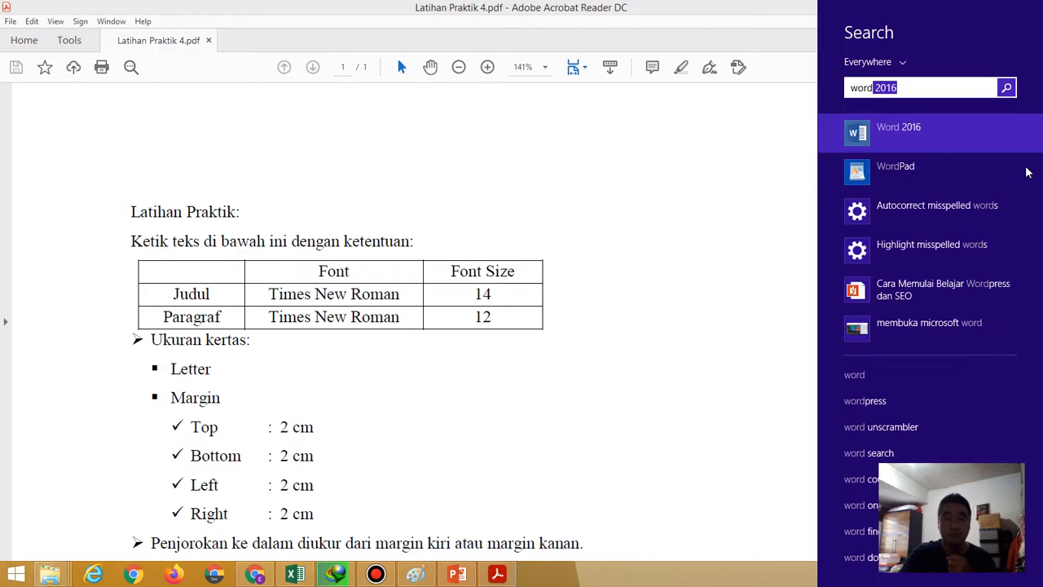
key(Return)
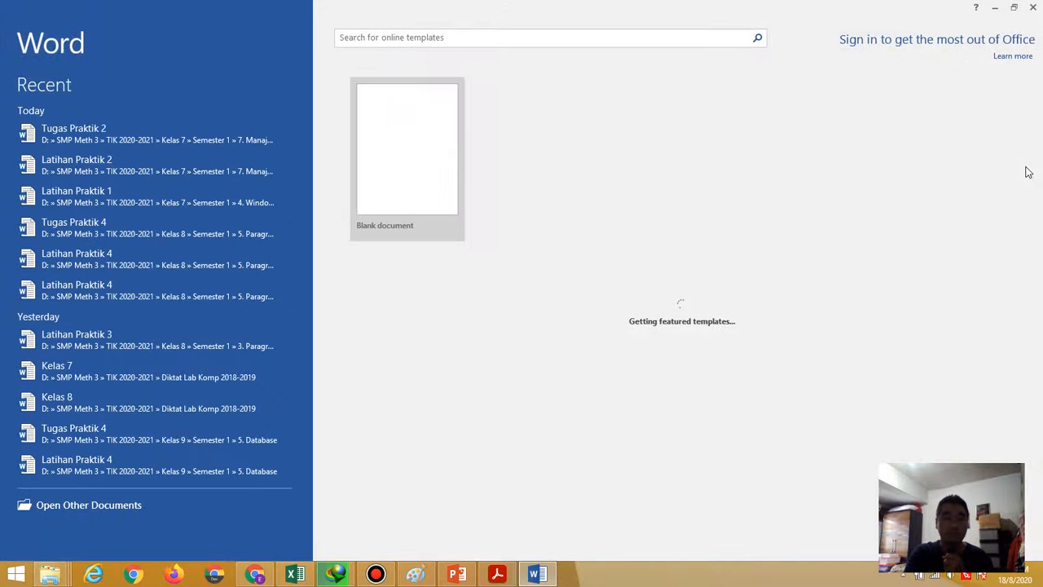
click(421, 146)
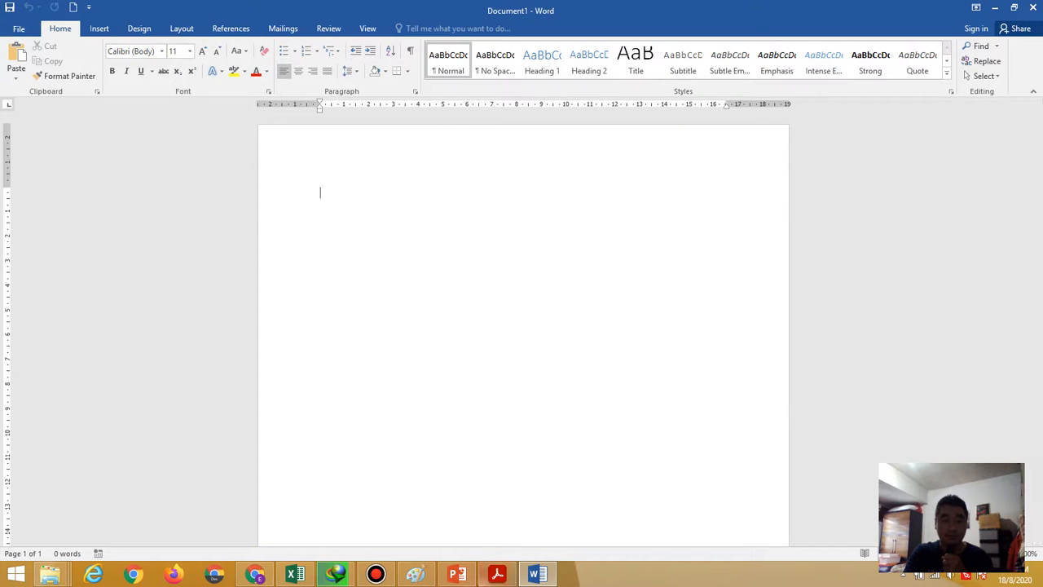
- Check the margin requirements in Latihan Praktik 4.pdf in Acrobat Reader, and set the Word document's top and bottom margins to 2 cm
click(503, 578)
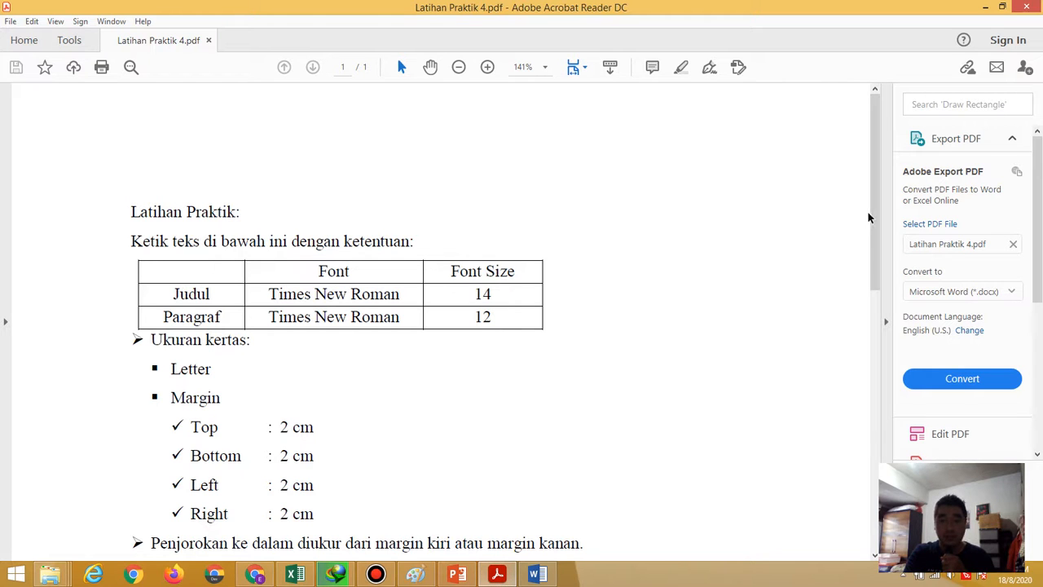
scroll(872, 220, down, 2)
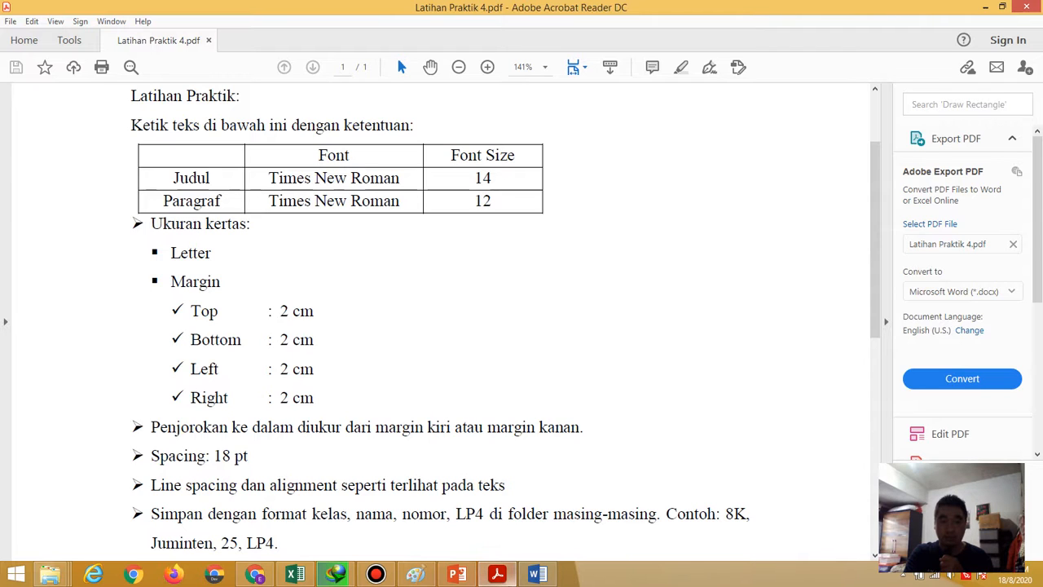
click(538, 574)
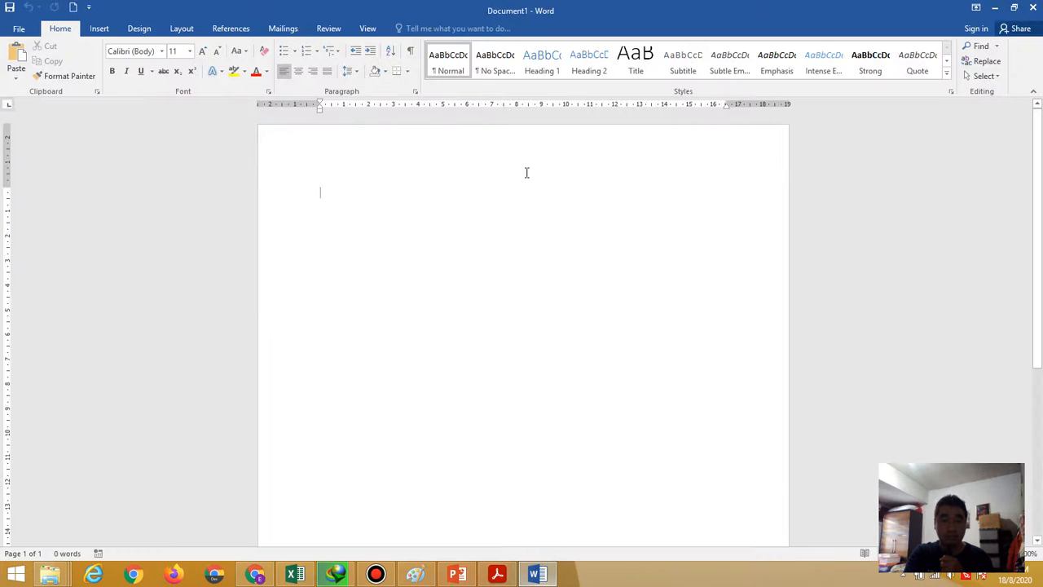
click(178, 31)
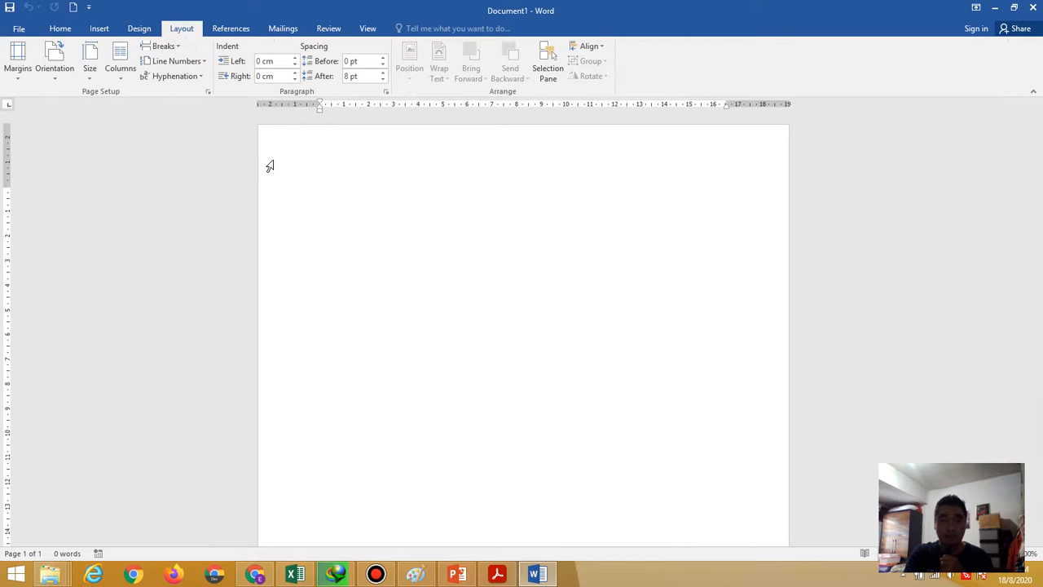
click(208, 95)
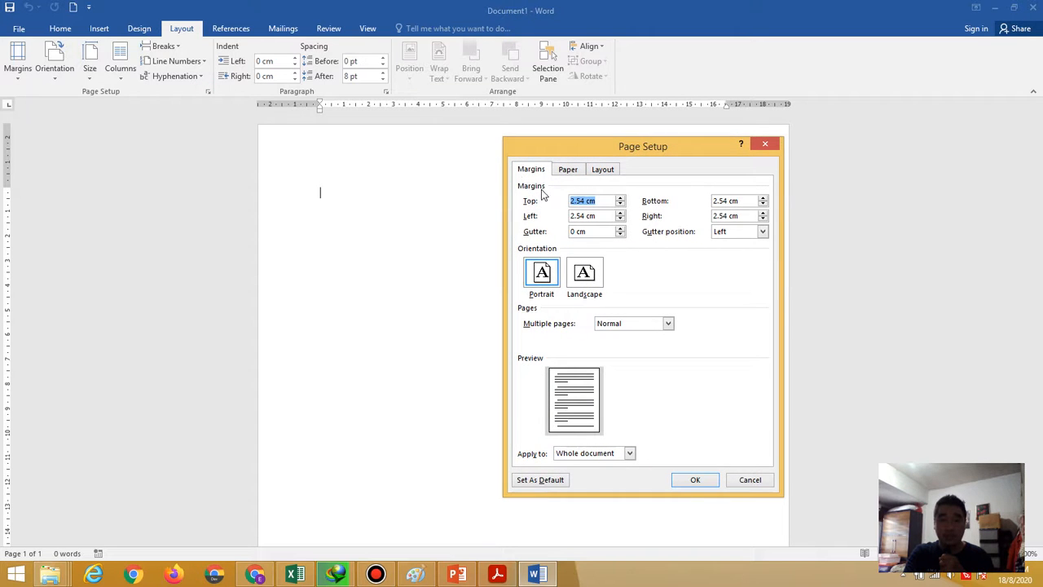
click(496, 576)
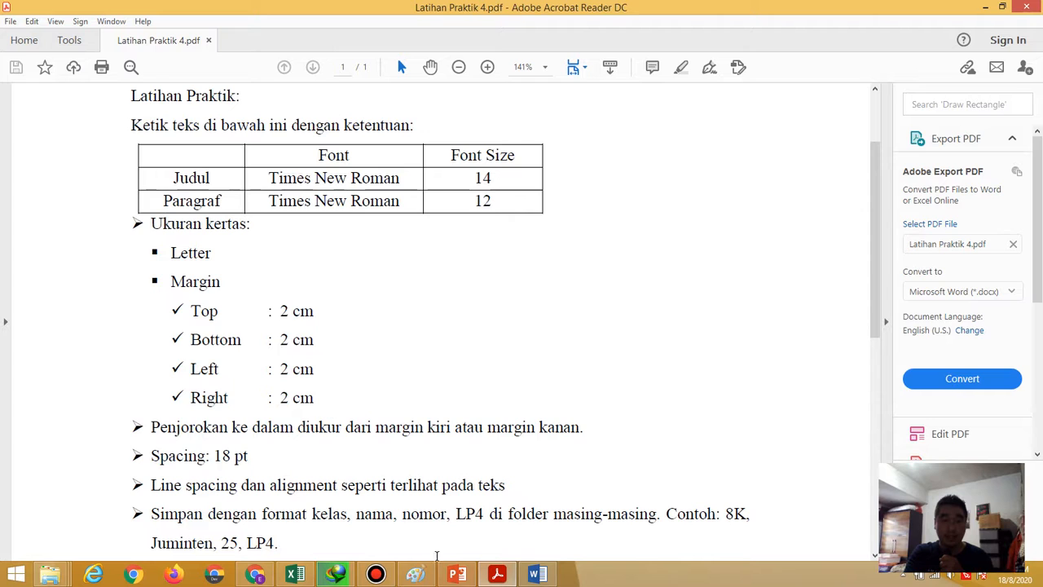
click(537, 576)
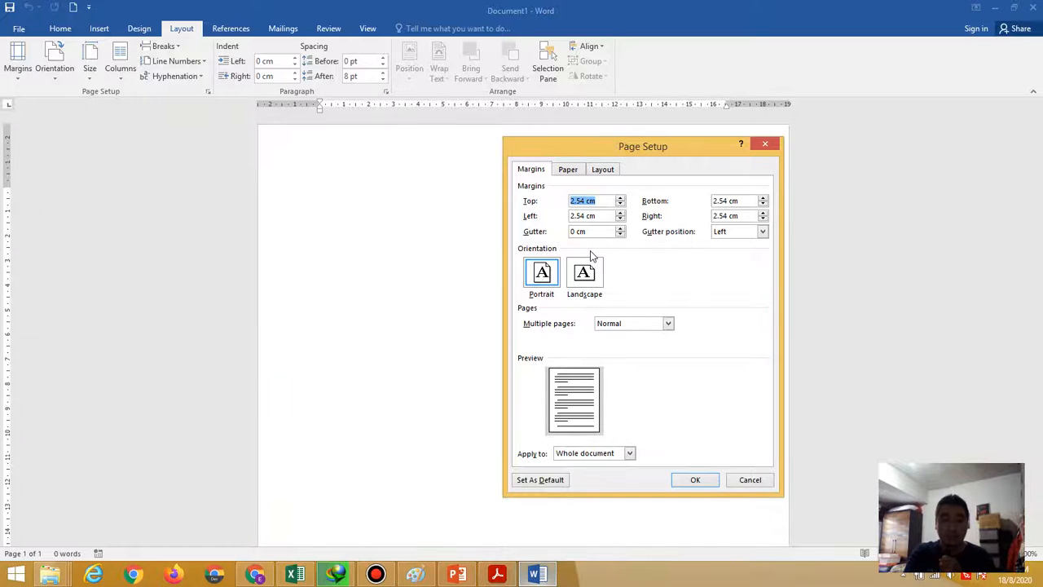
text(2)
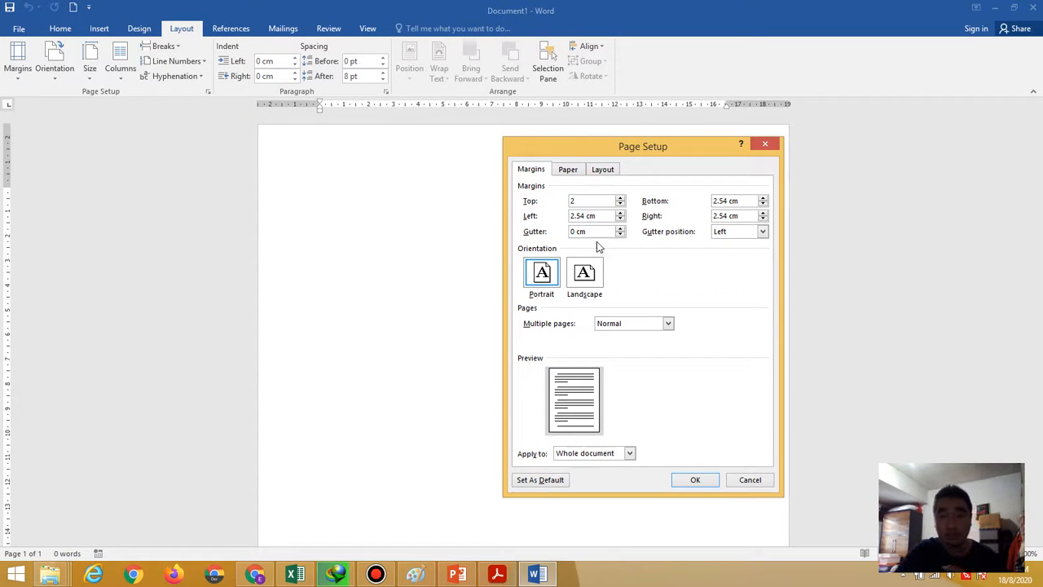
drag(738, 203, 699, 214)
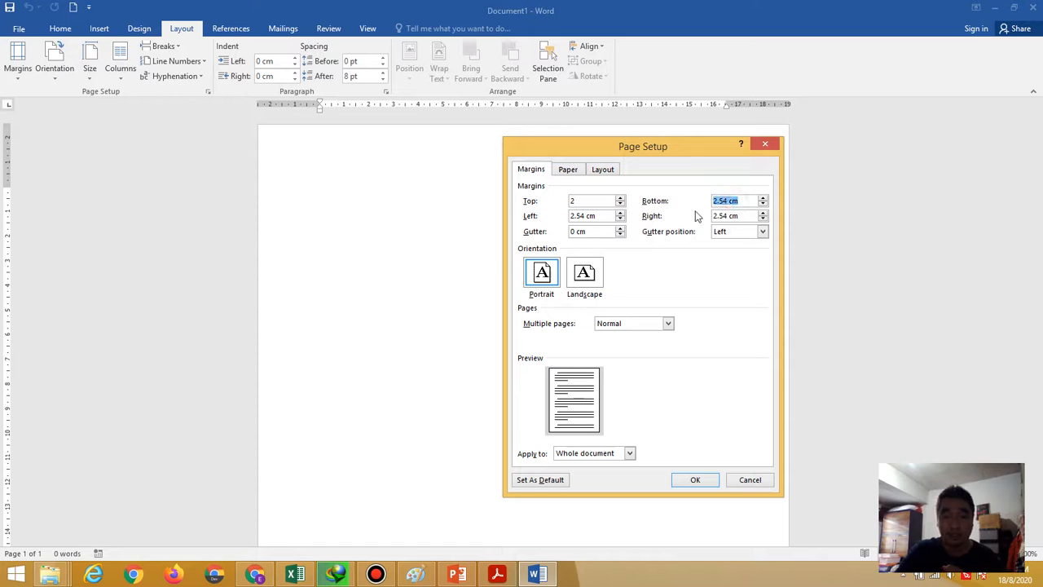
text(2)
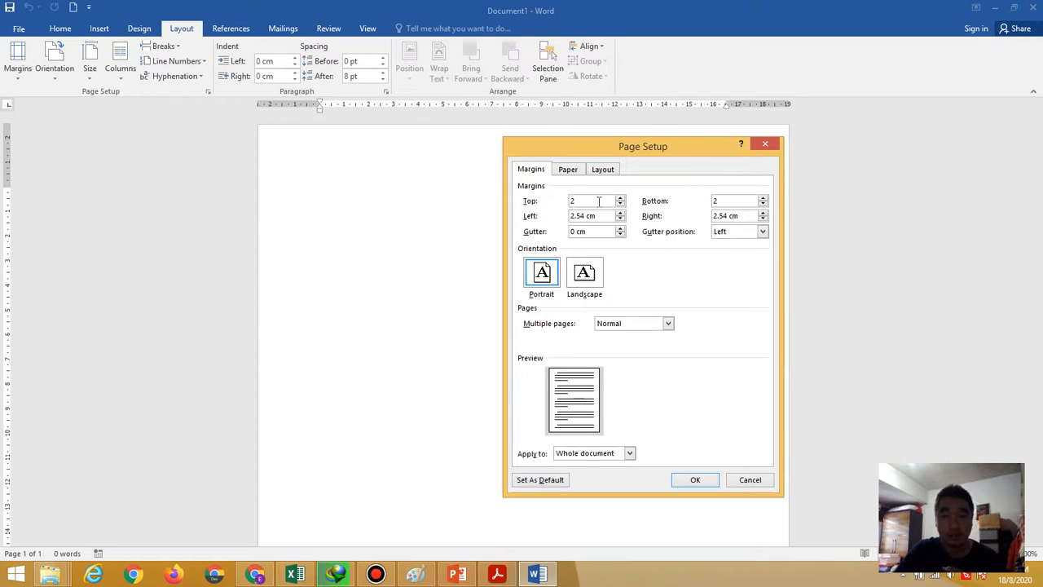
- Set the document's left and right margins to 2 cm
drag(601, 216, 570, 216)
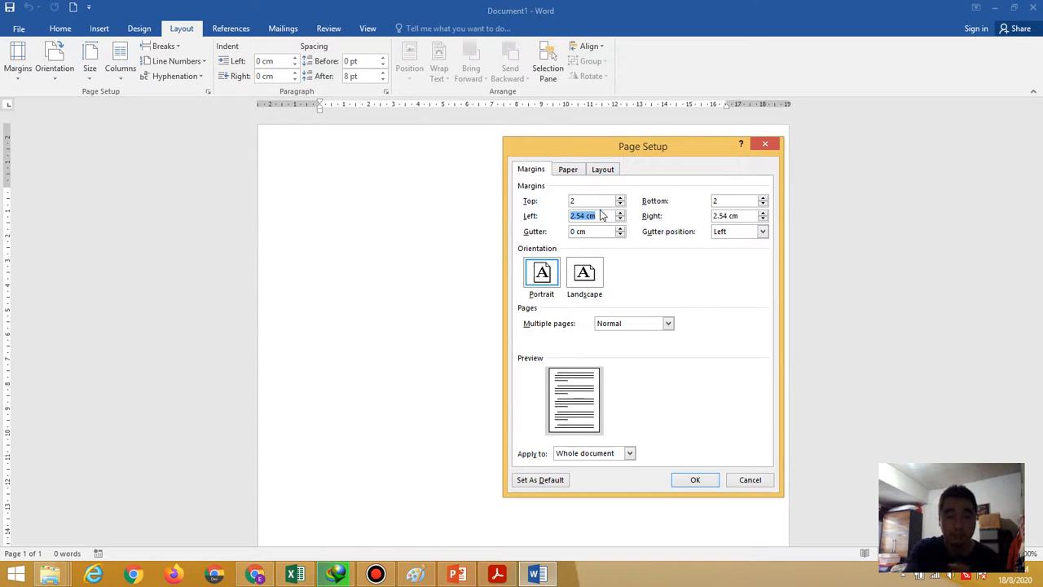
text(2)
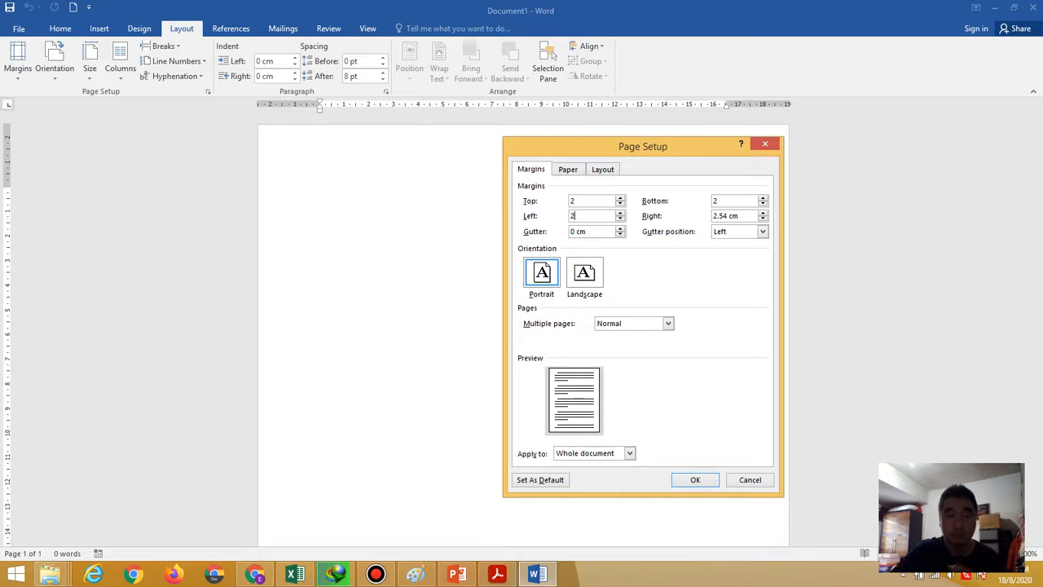
click(739, 216)
drag(739, 216, 658, 229)
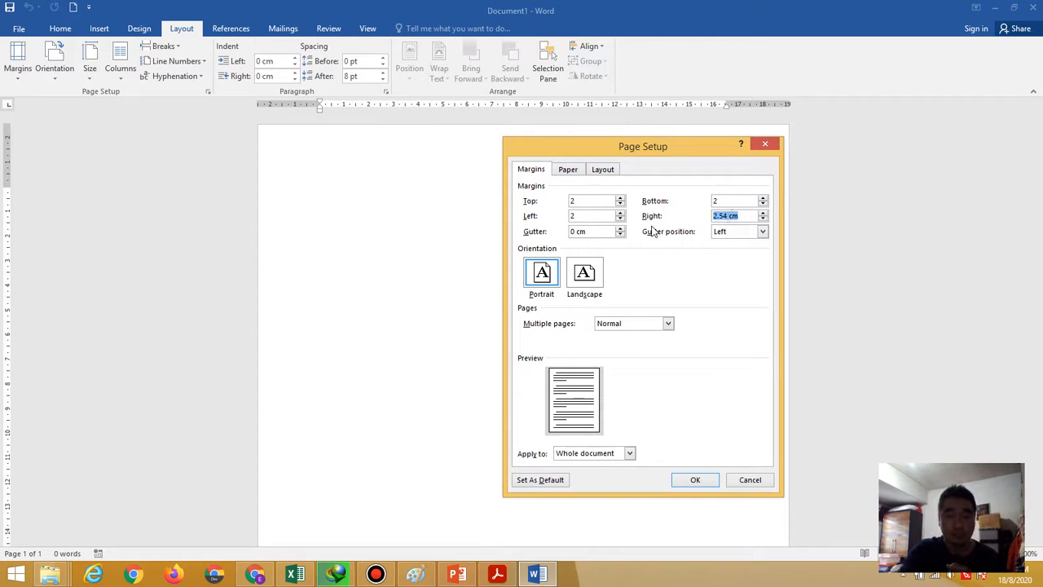
text(2)
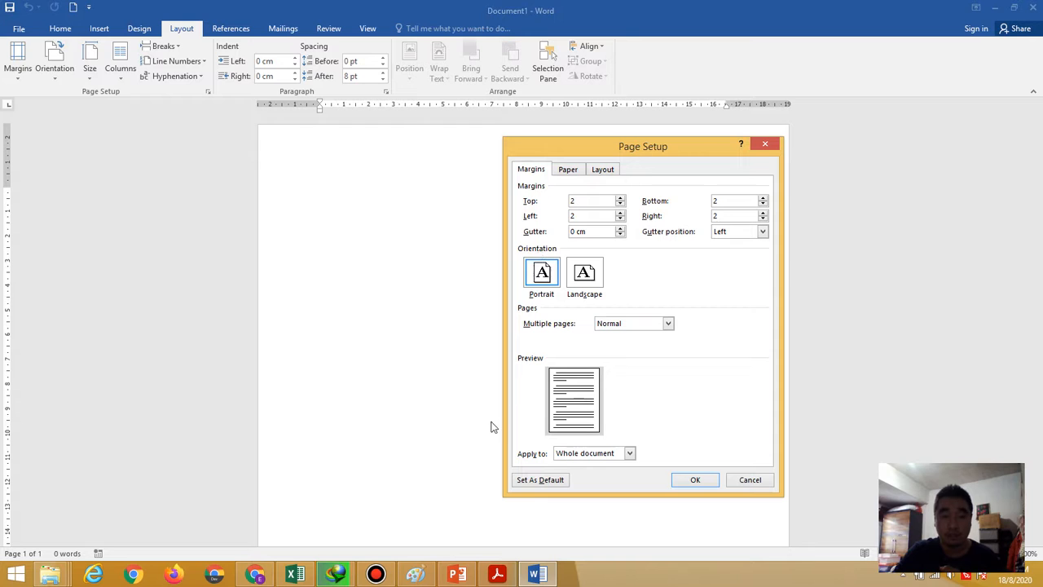
- Check the exercise PDF in Acrobat Reader against the Letter 8 1/2 x 11 in paper size in Word, and apply the page setup
click(497, 575)
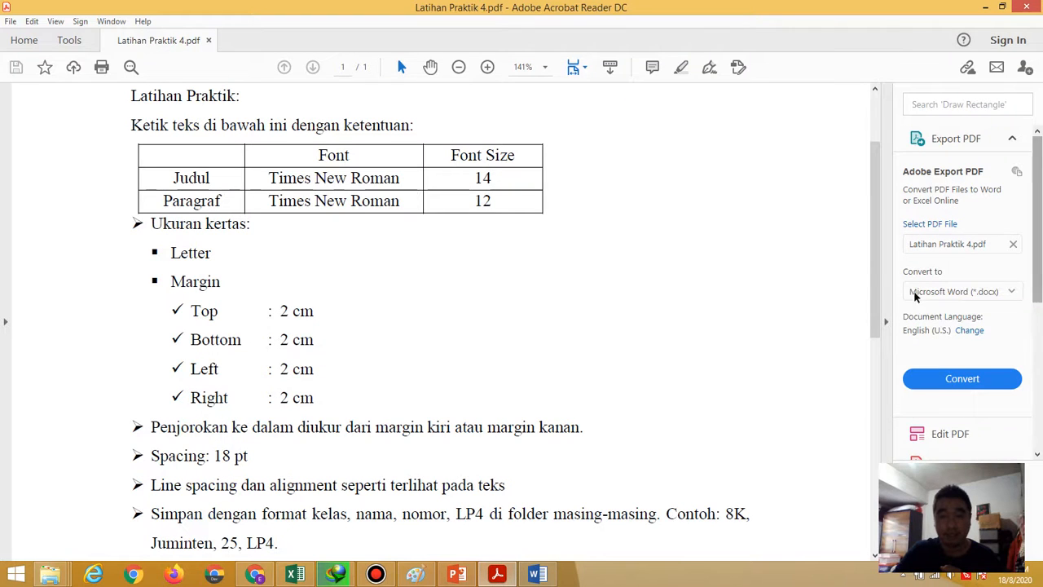
click(459, 69)
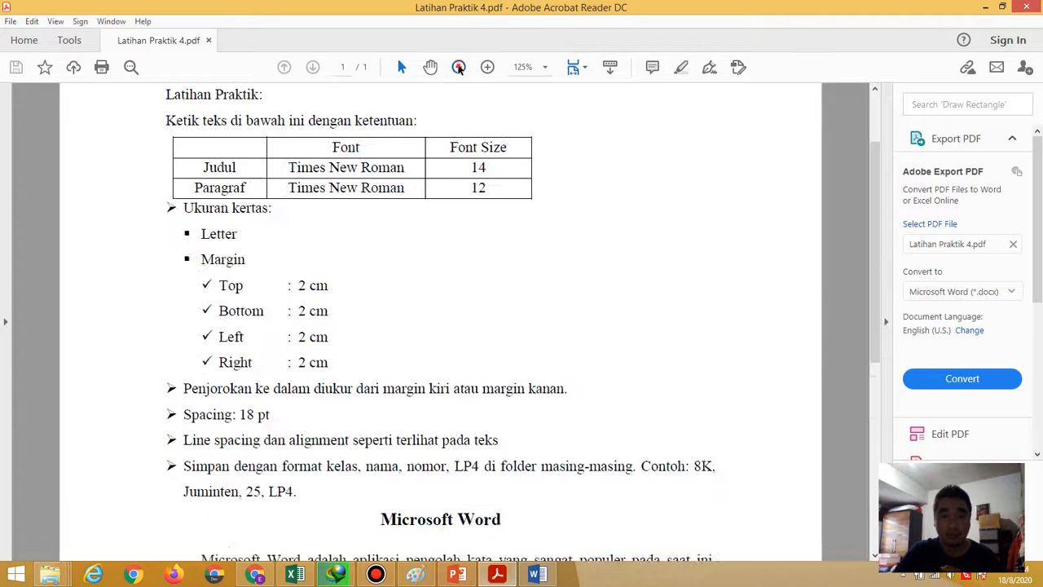
click(460, 68)
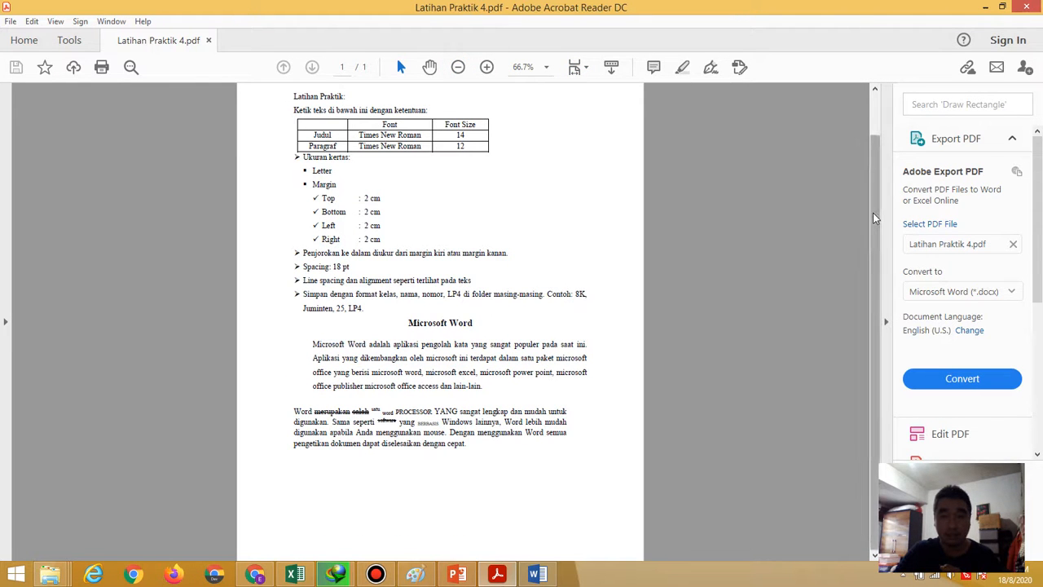
drag(874, 218, 871, 167)
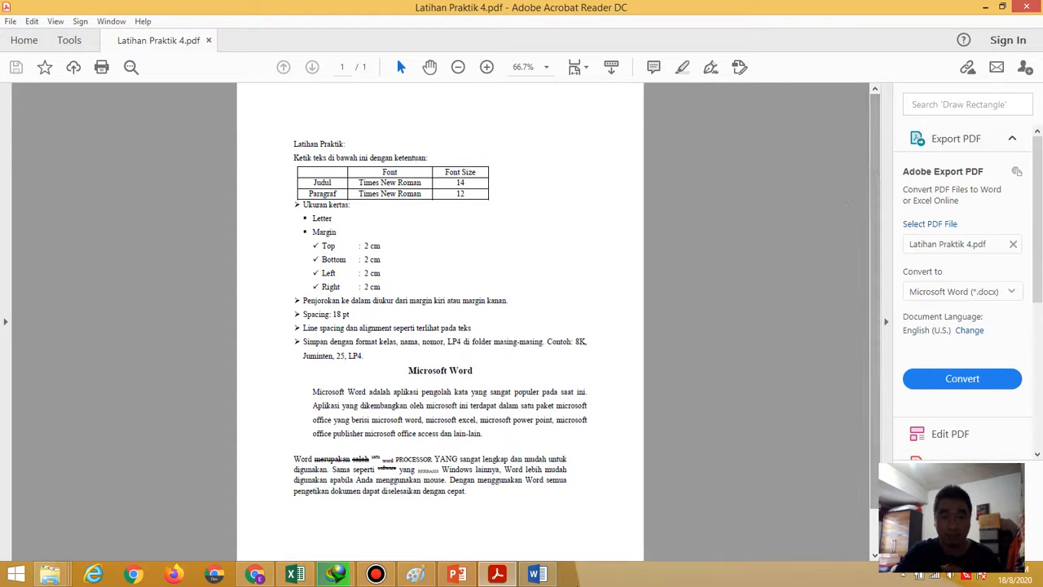
click(545, 576)
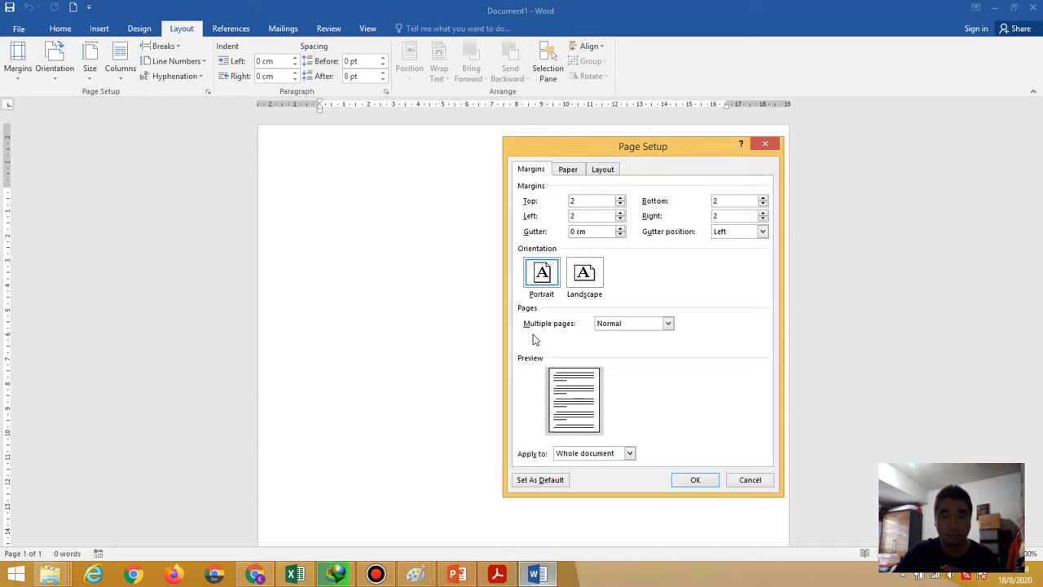
click(571, 171)
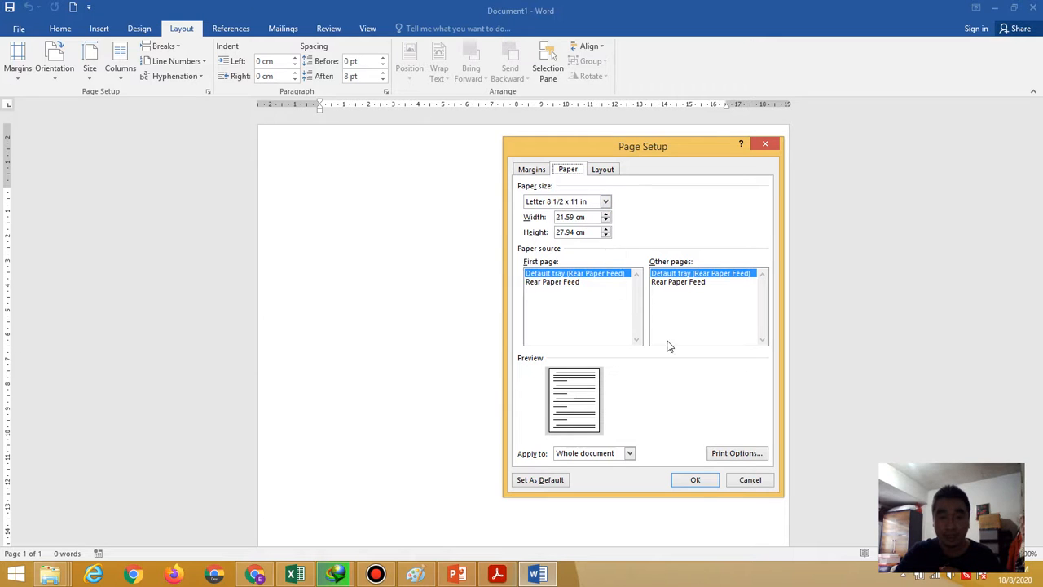
click(693, 480)
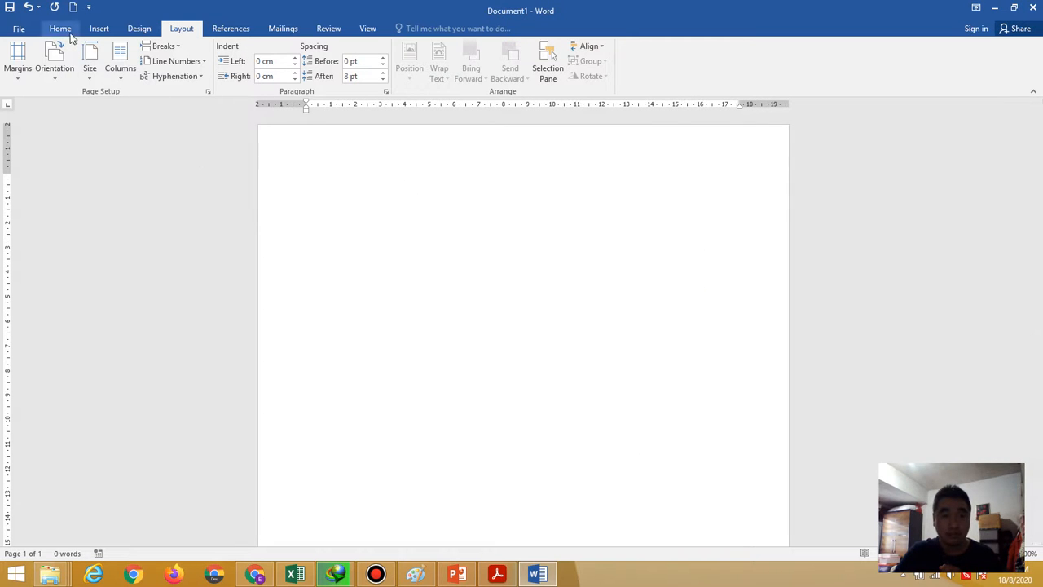
- Centre-align the empty first line of the document for the title
click(62, 30)
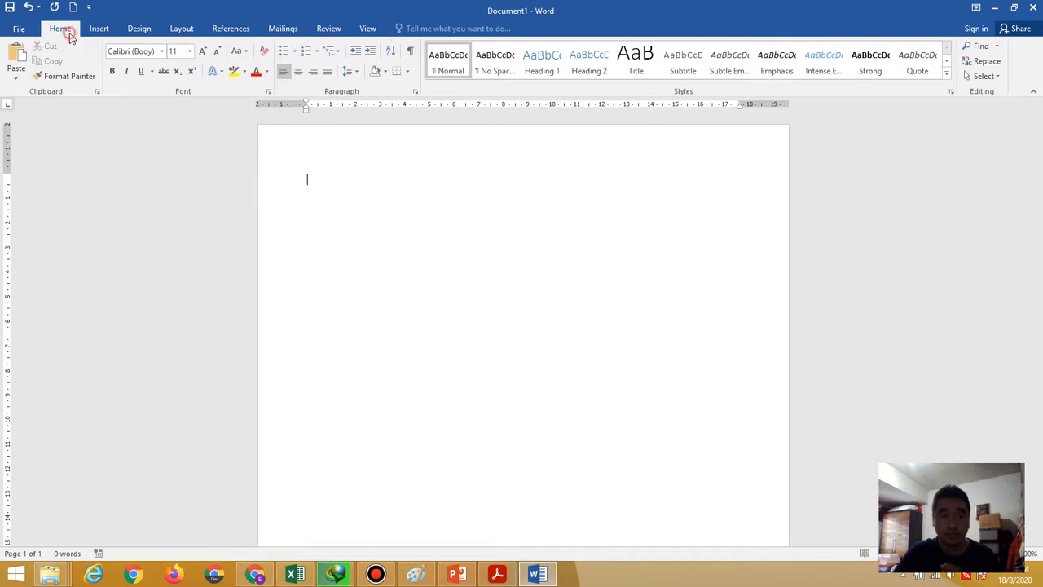
click(299, 76)
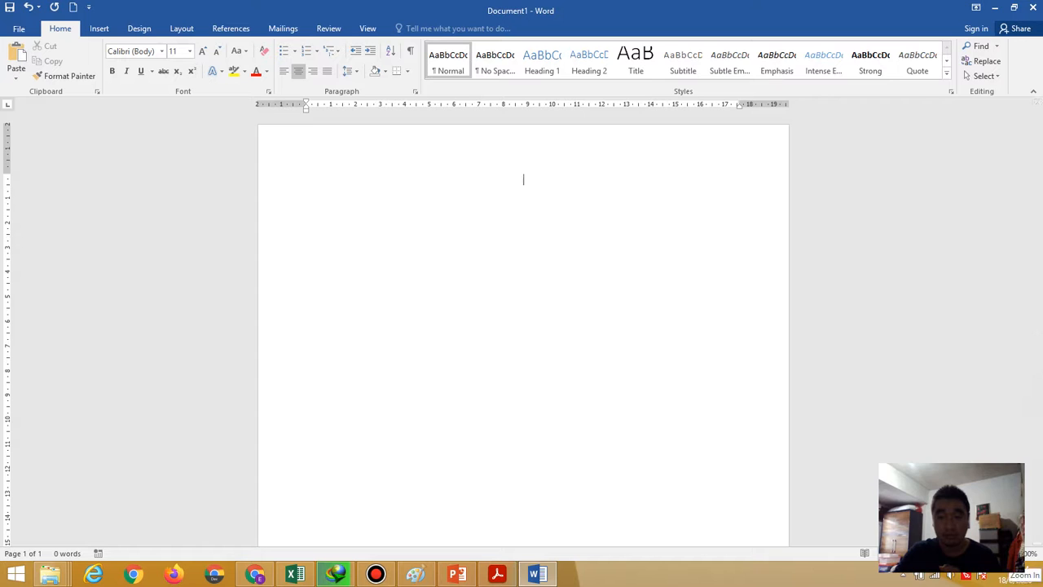
click(1011, 553)
click(1012, 554)
click(1011, 553)
click(1012, 553)
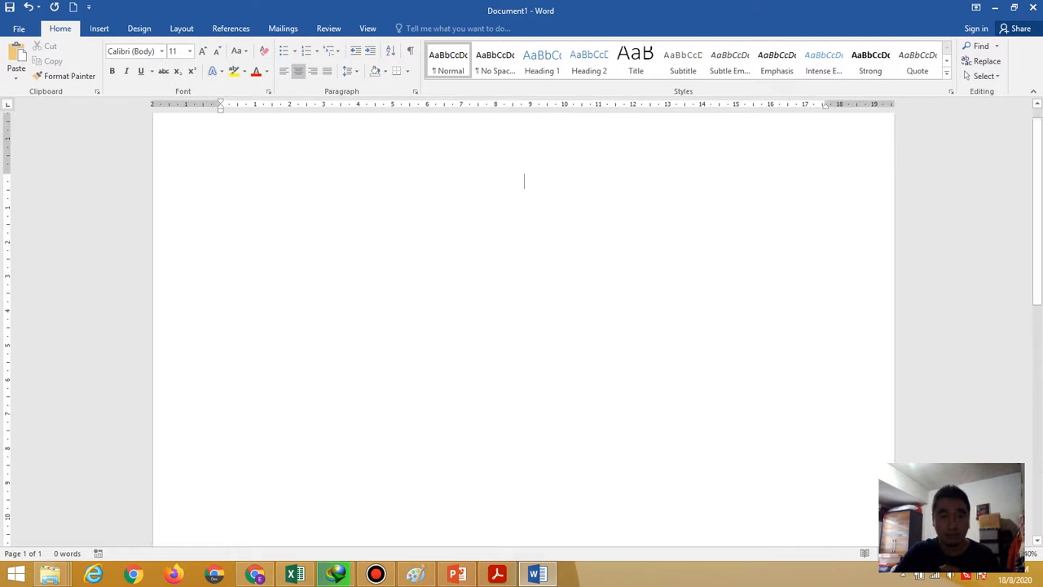
click(1011, 554)
click(1011, 553)
click(1011, 553)
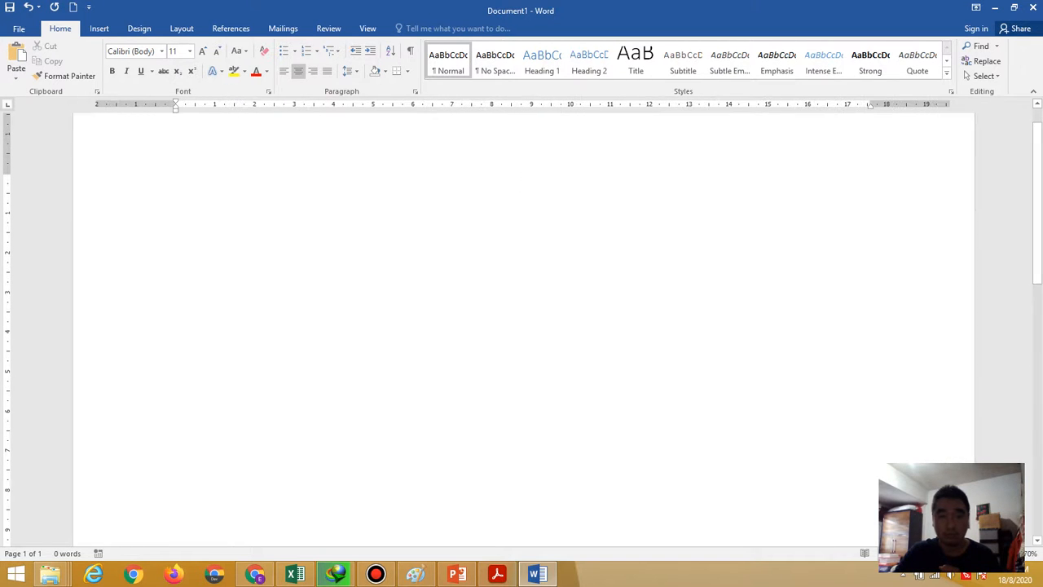
click(1011, 553)
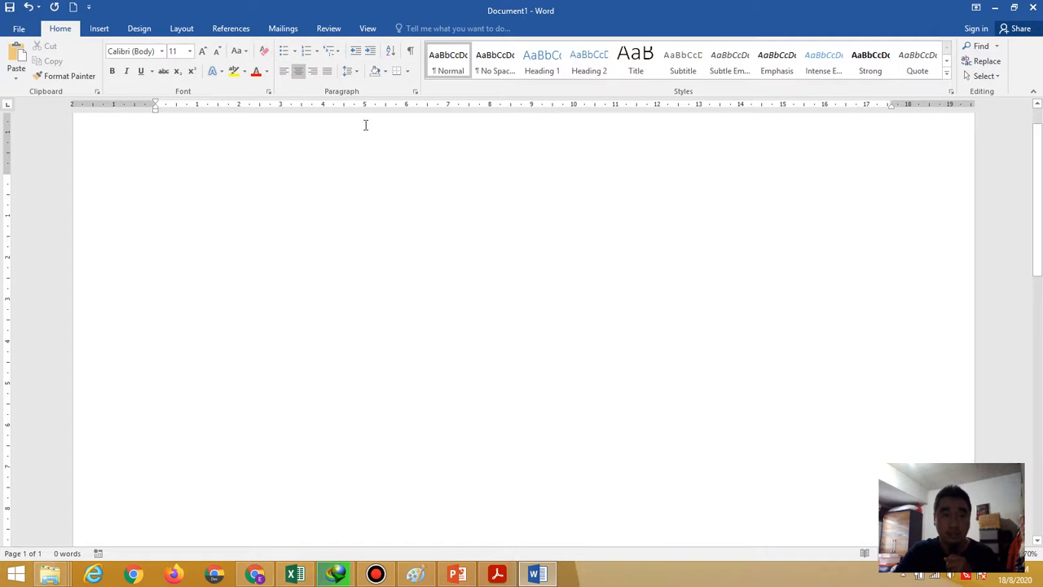
- Set the title line's font to Times New Roman at size 14
click(162, 51)
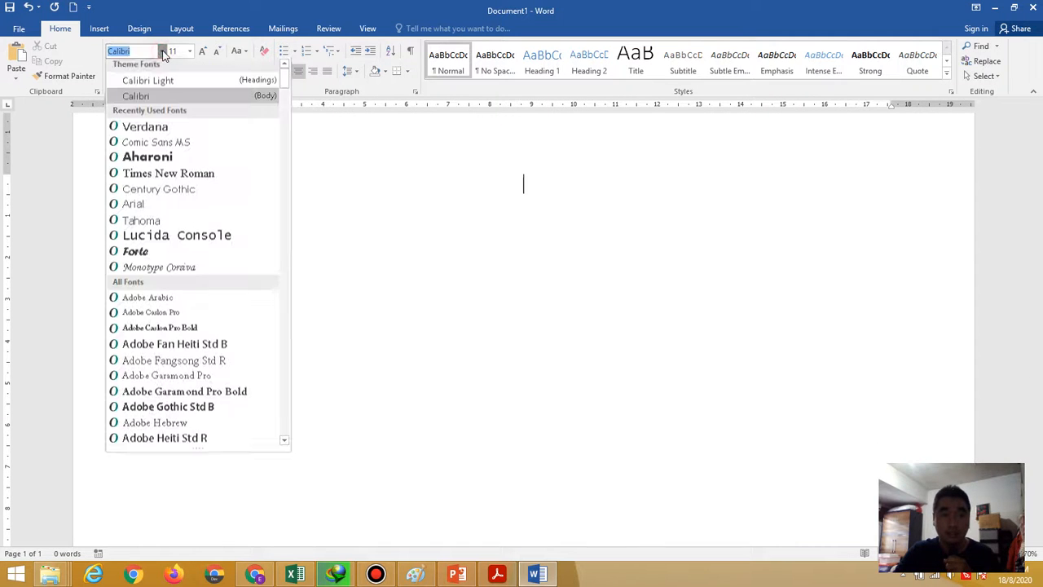
click(202, 178)
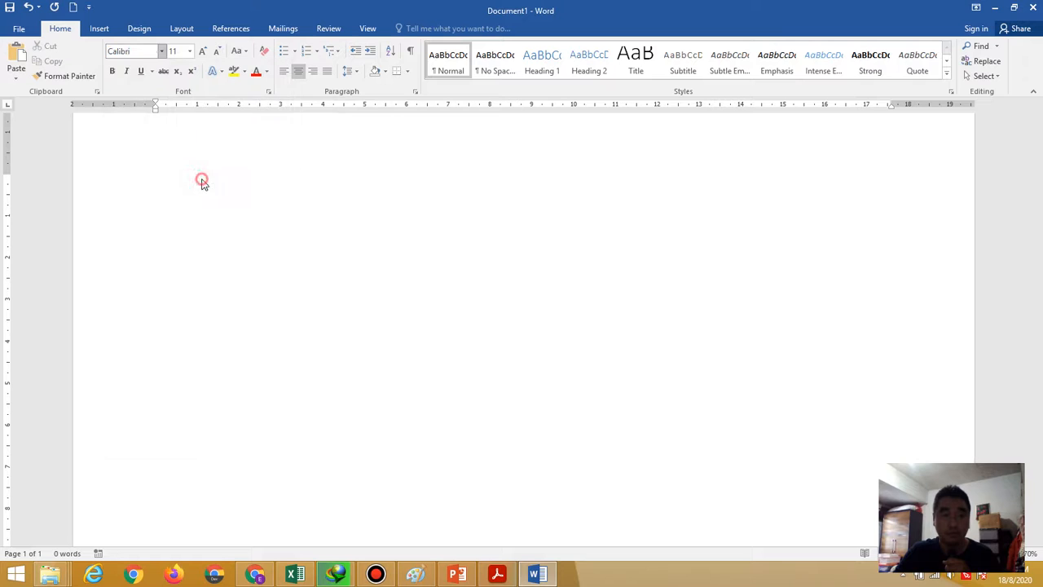
click(172, 50)
text(14)
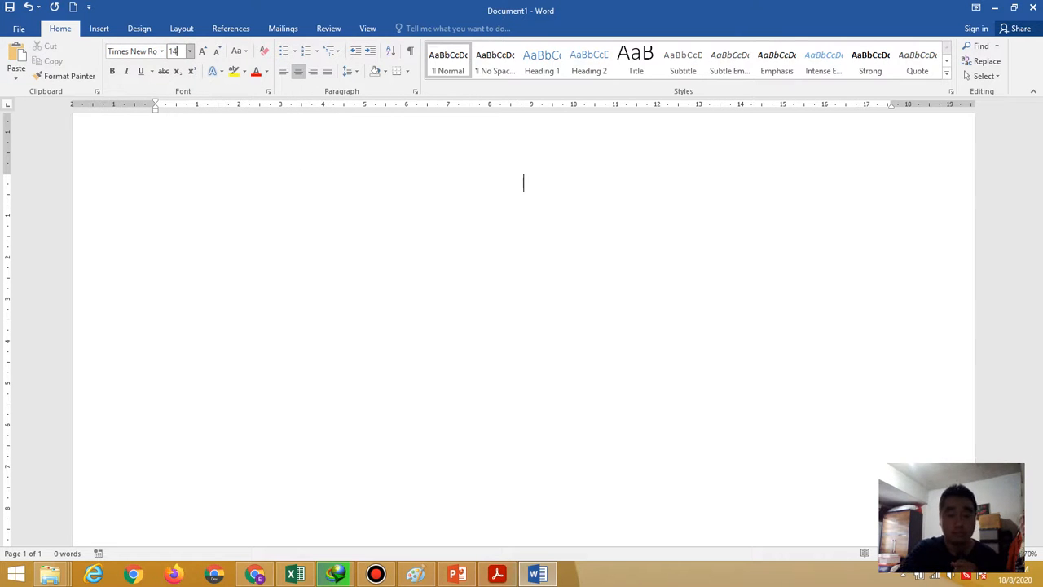
key(Return)
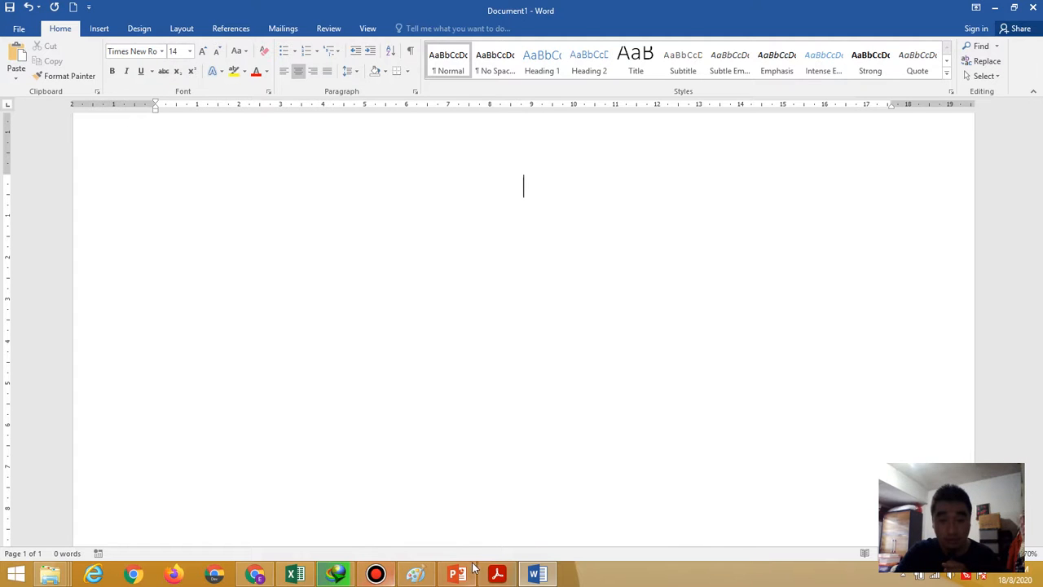
- Check the title in the exercise PDF in Acrobat Reader and enter "Microsoft Word" on the title line in Word
click(497, 574)
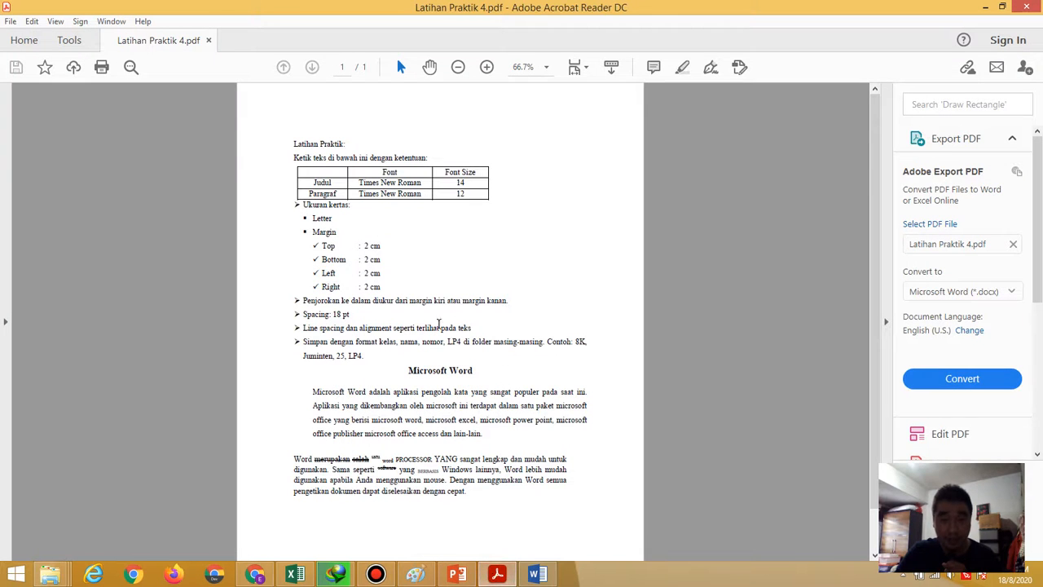
click(537, 575)
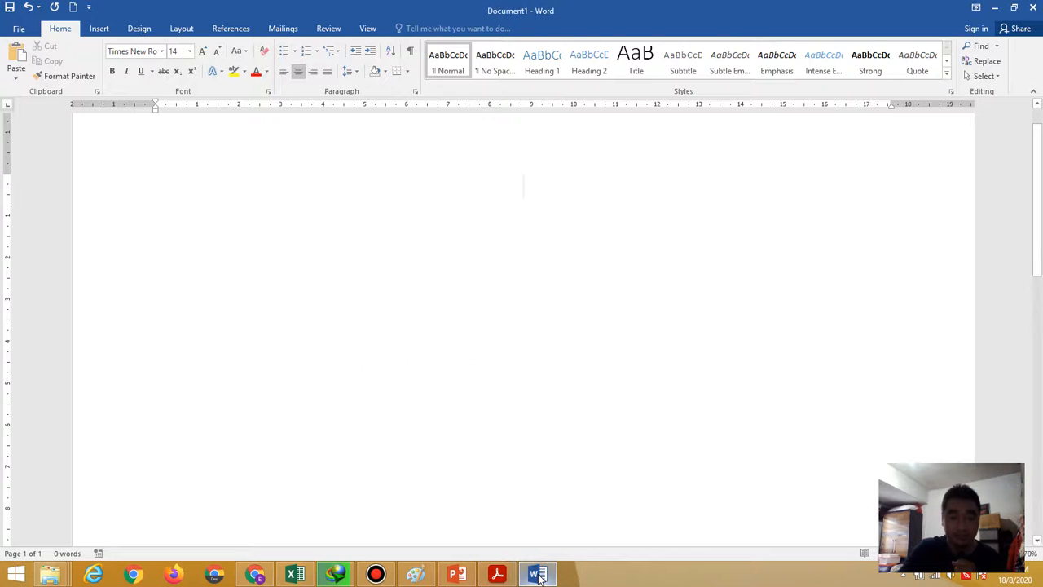
text(Micr)
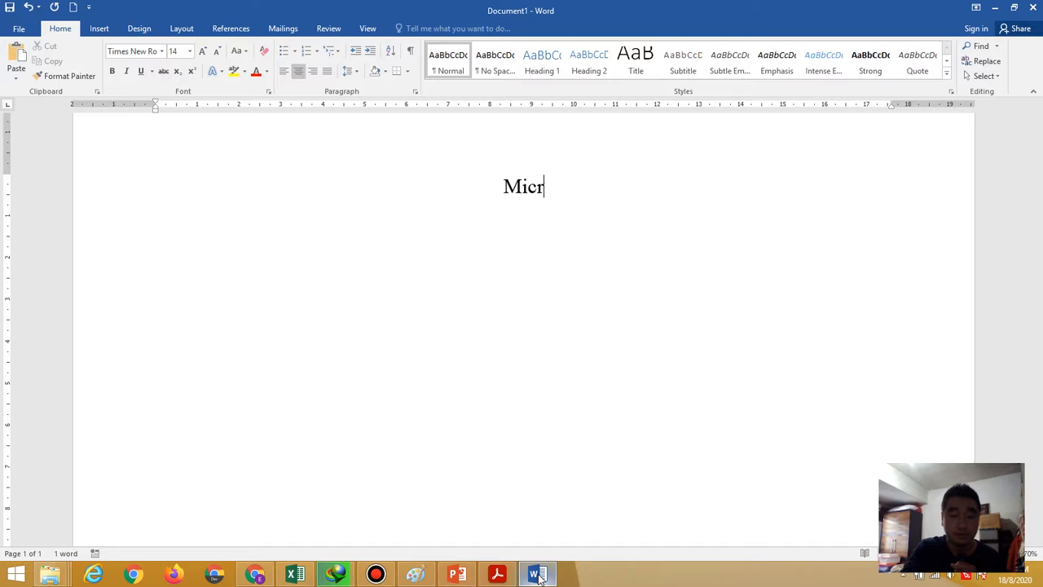
text(osf)
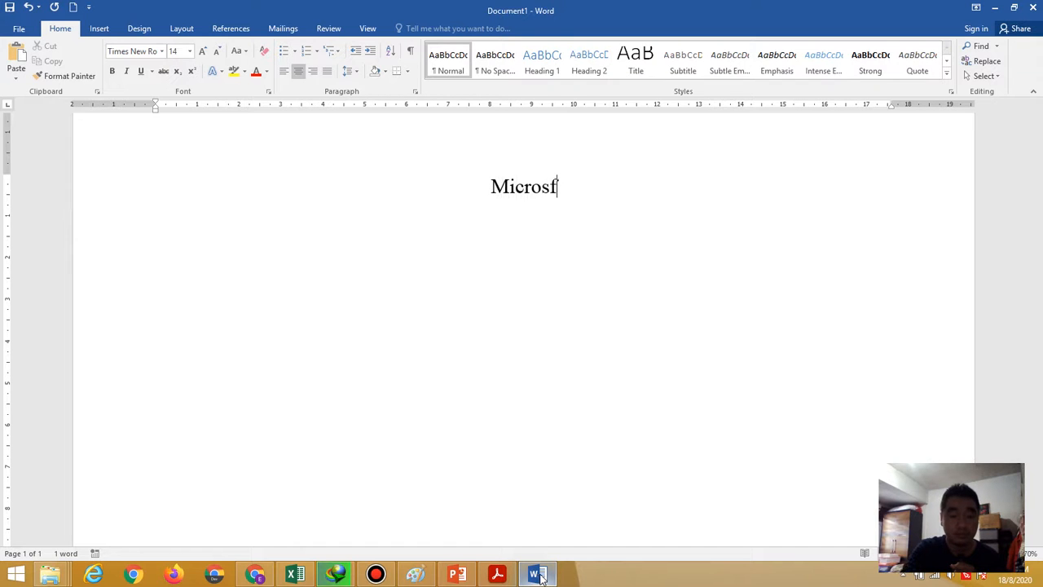
key(BackSpace)
text(o)
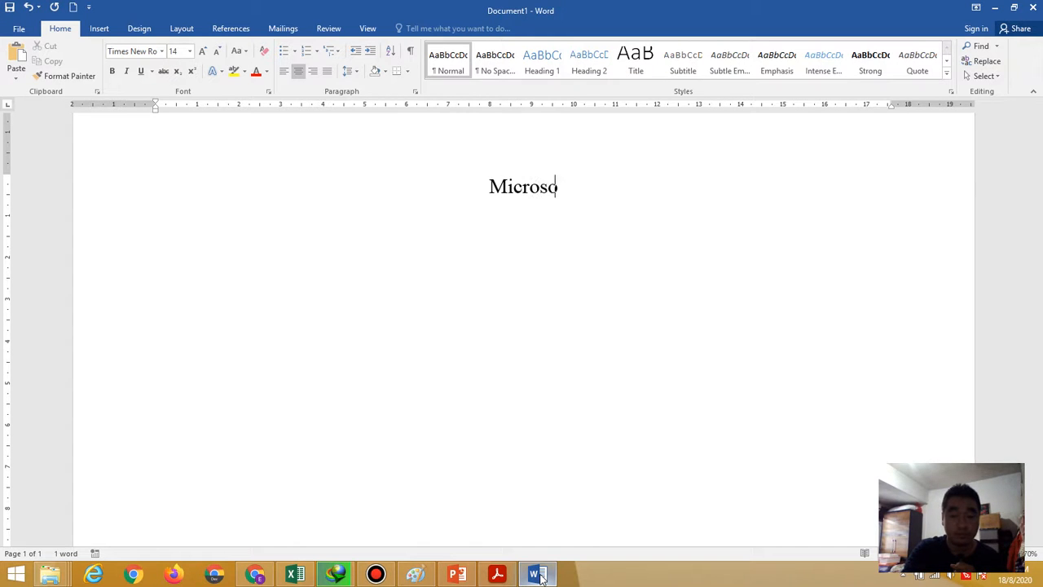
text(ft Word)
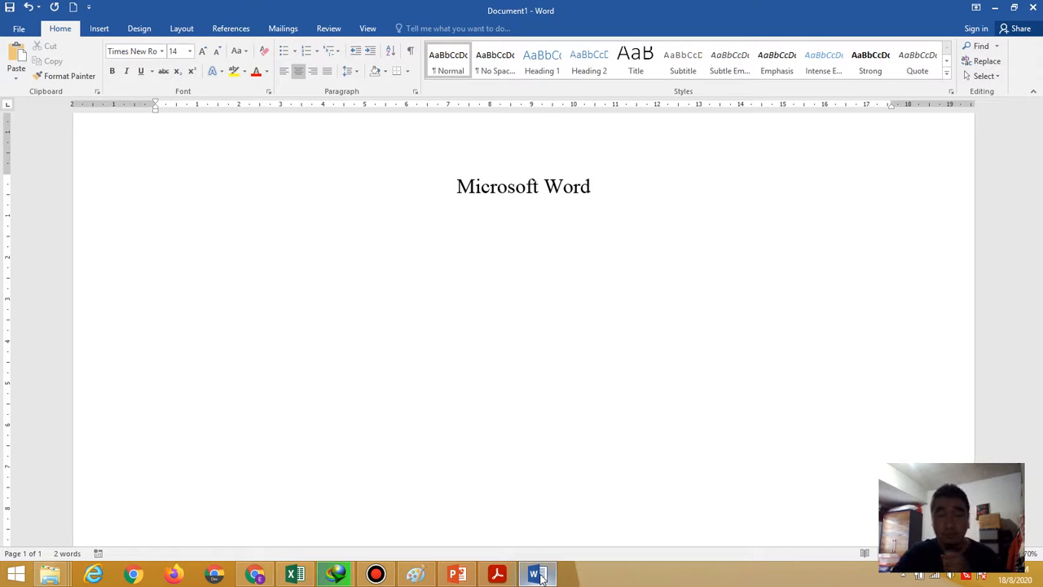
- Open the title's paragraph settings and look up the required spacing in the exercise PDF in Acrobat Reader, enlarged to 200%
click(416, 92)
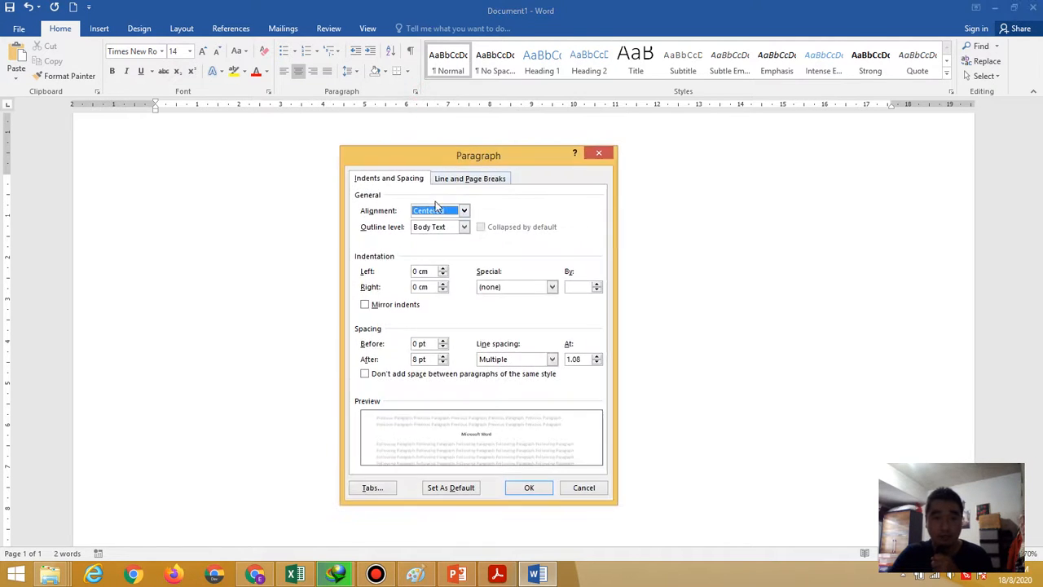
drag(432, 158, 208, 155)
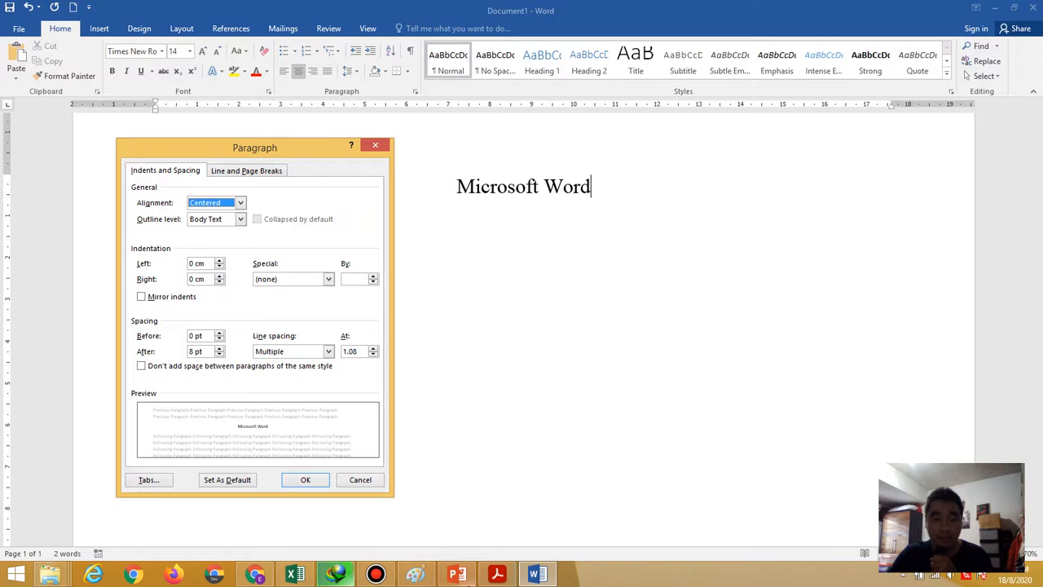
click(496, 575)
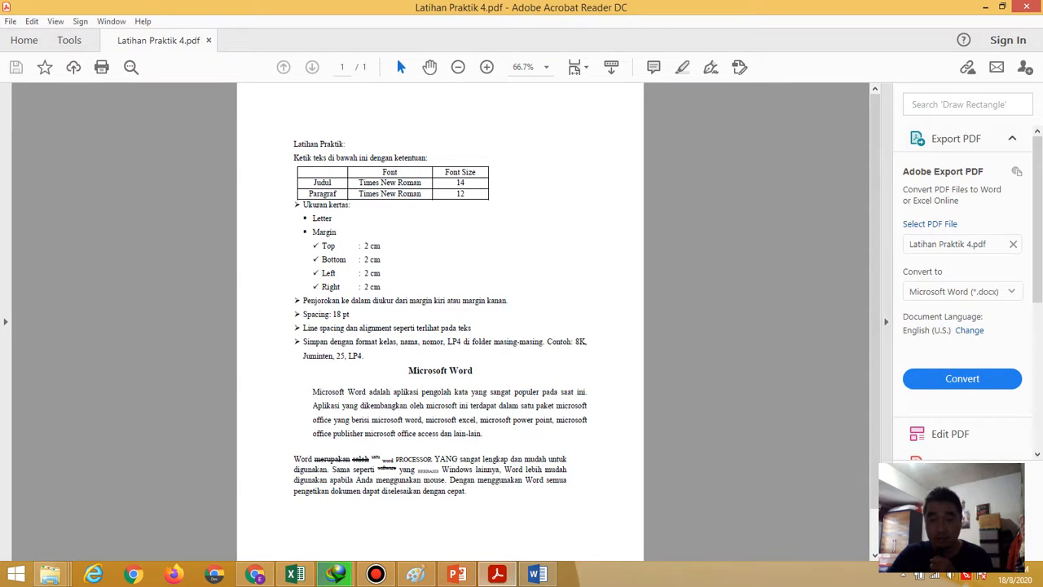
click(489, 68)
click(489, 68)
click(489, 67)
click(489, 68)
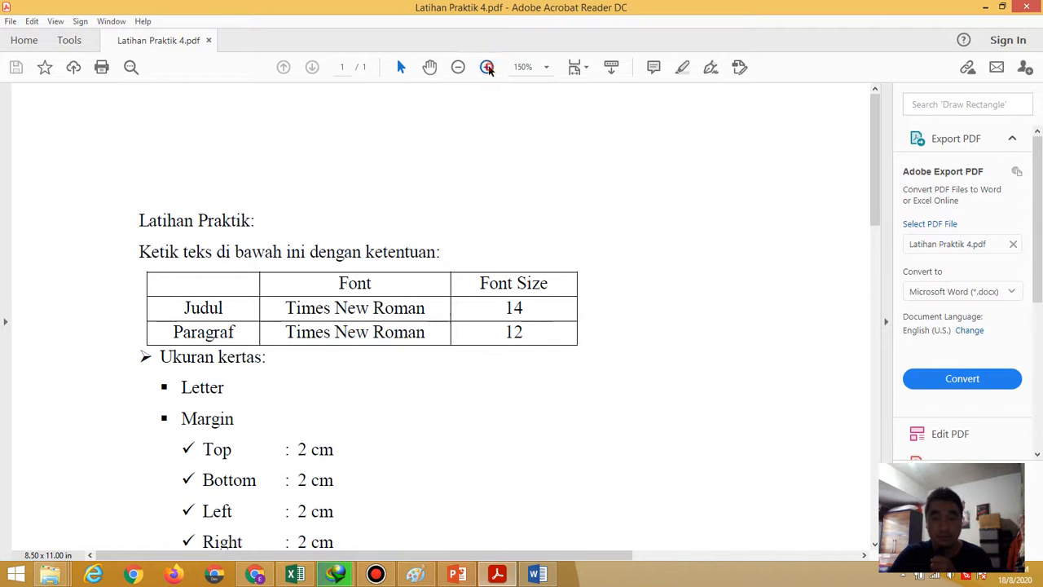
click(489, 68)
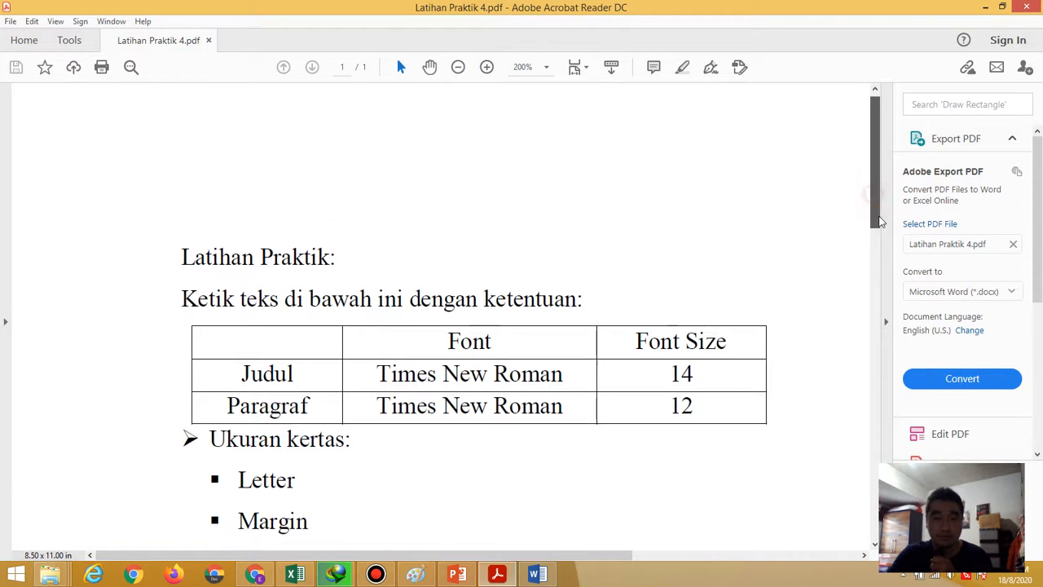
scroll(892, 268, down, 5)
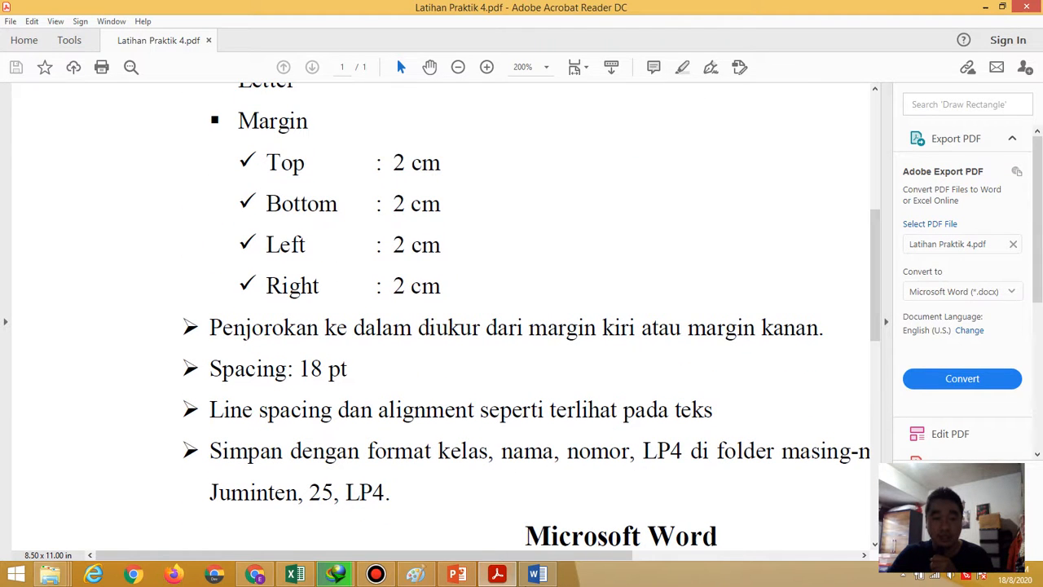
- Back in Word, set the spacing after the title paragraph to 18 pt and start a new line below it
click(537, 575)
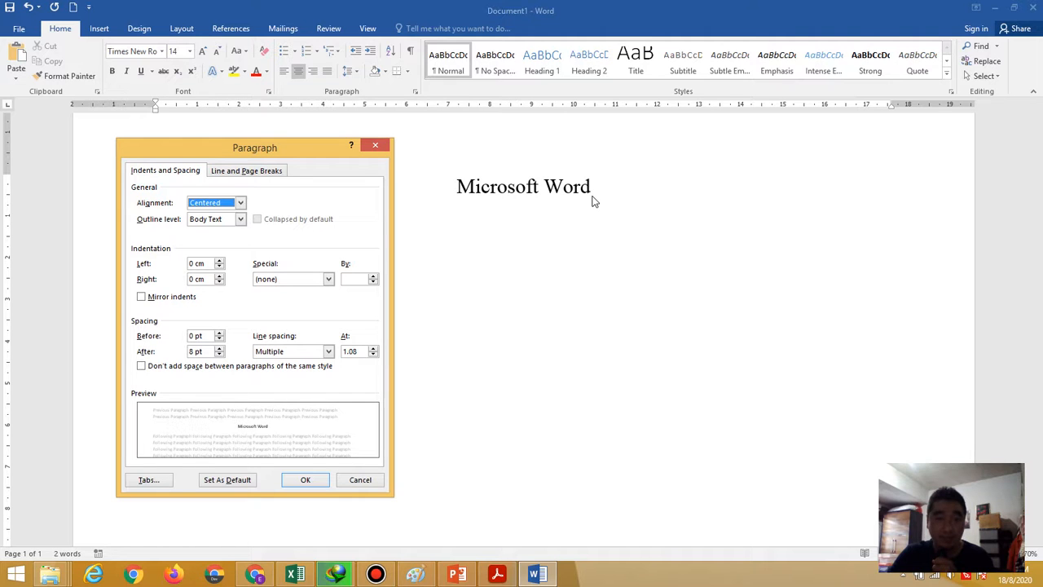
click(220, 349)
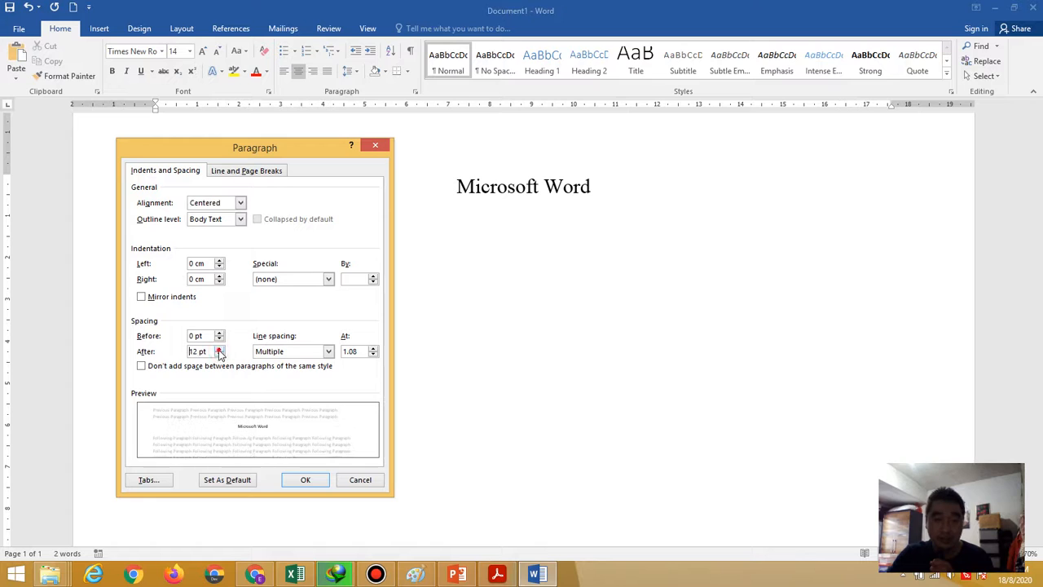
click(219, 349)
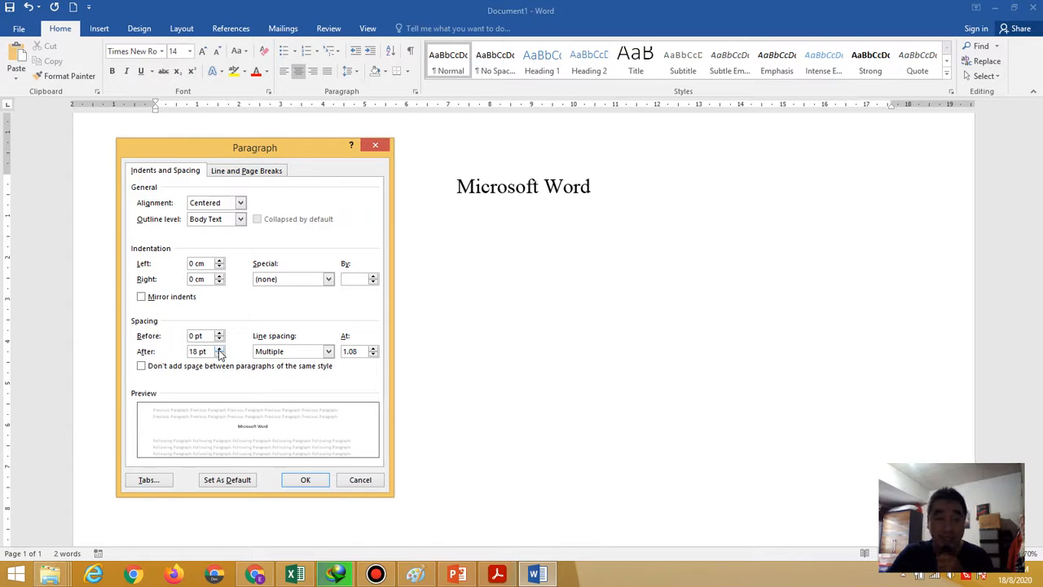
click(307, 481)
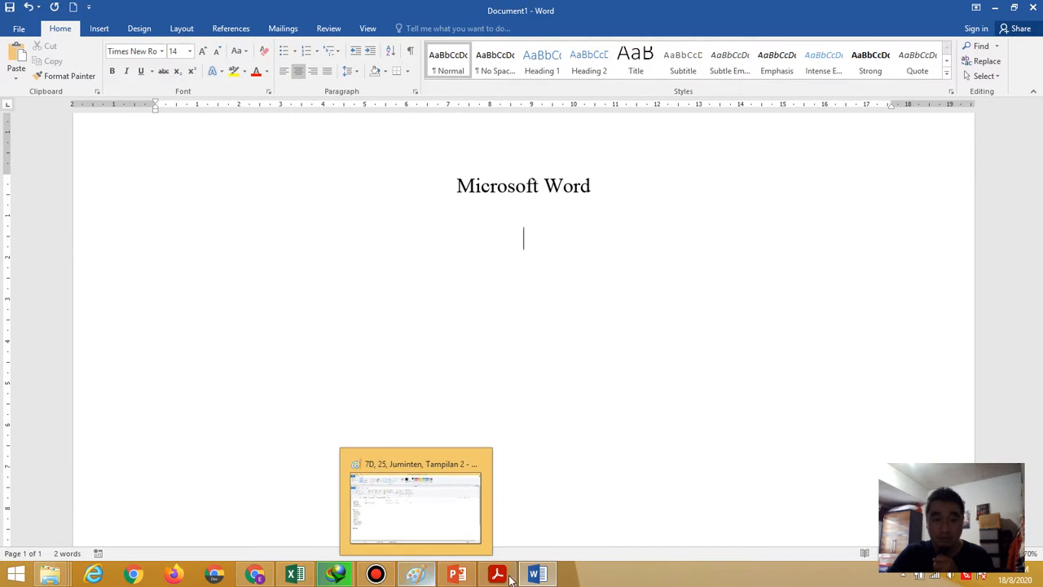
- Show the exercise title and both full body paragraphs in the PDF in Acrobat Reader at 150% zoom and capture the screen
click(534, 576)
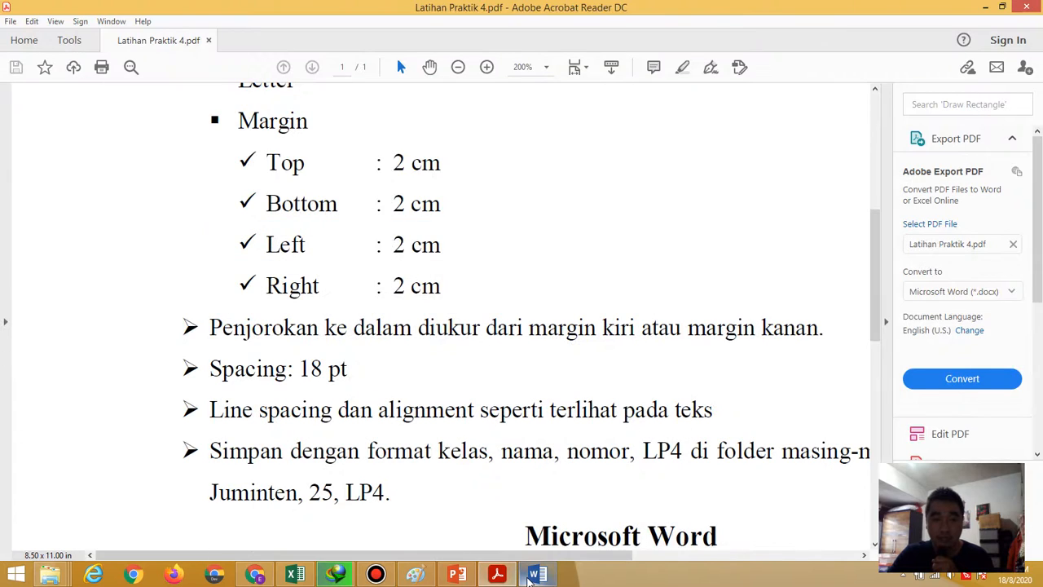
drag(878, 284, 903, 395)
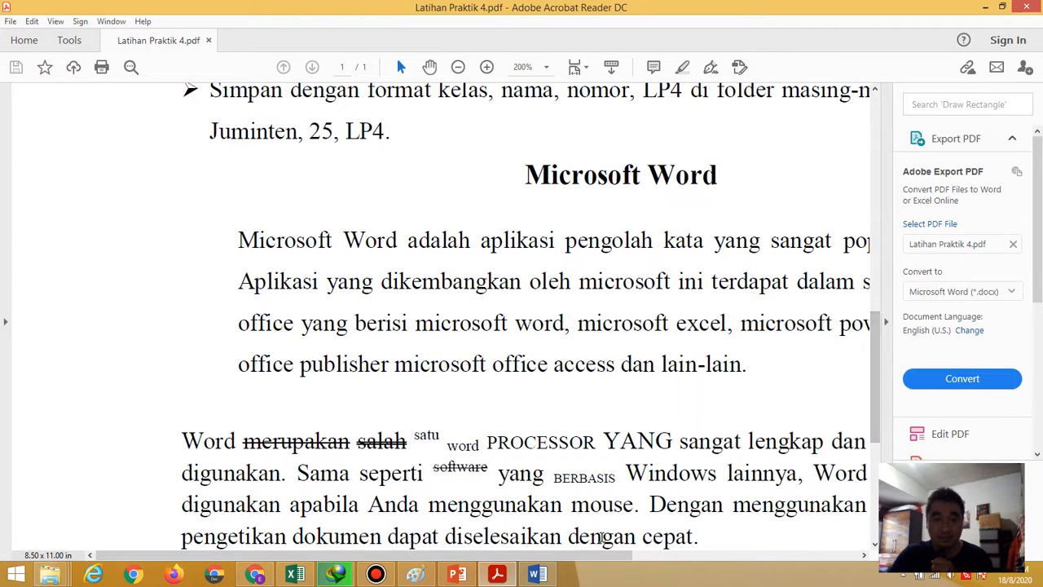
drag(506, 558, 572, 552)
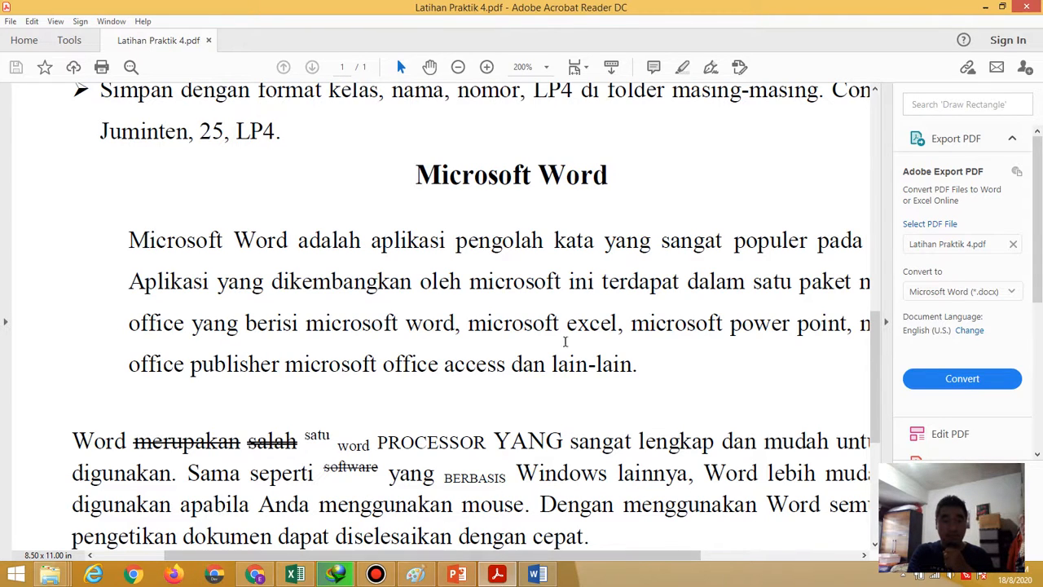
click(459, 68)
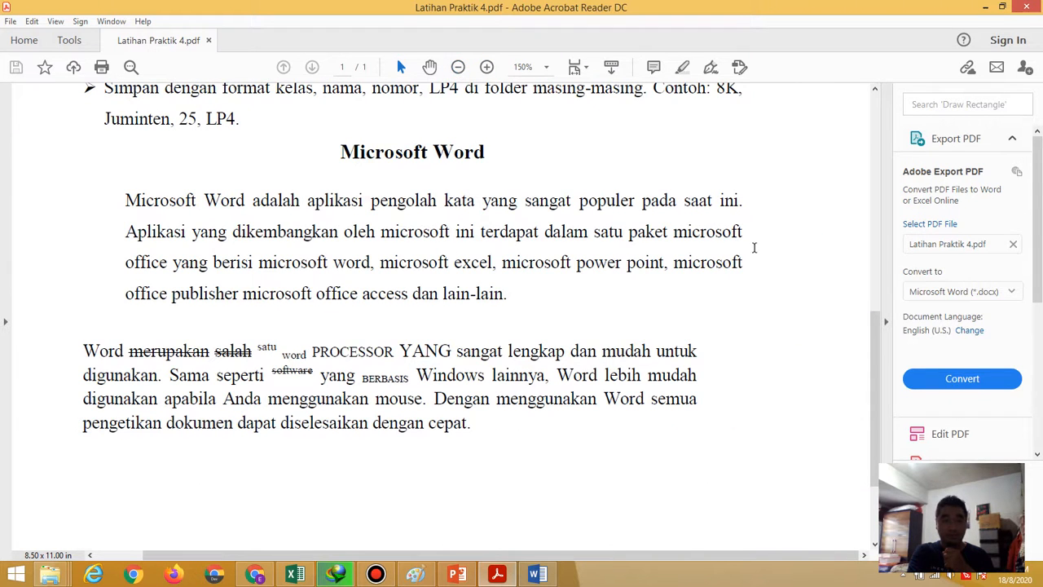
drag(878, 396, 879, 380)
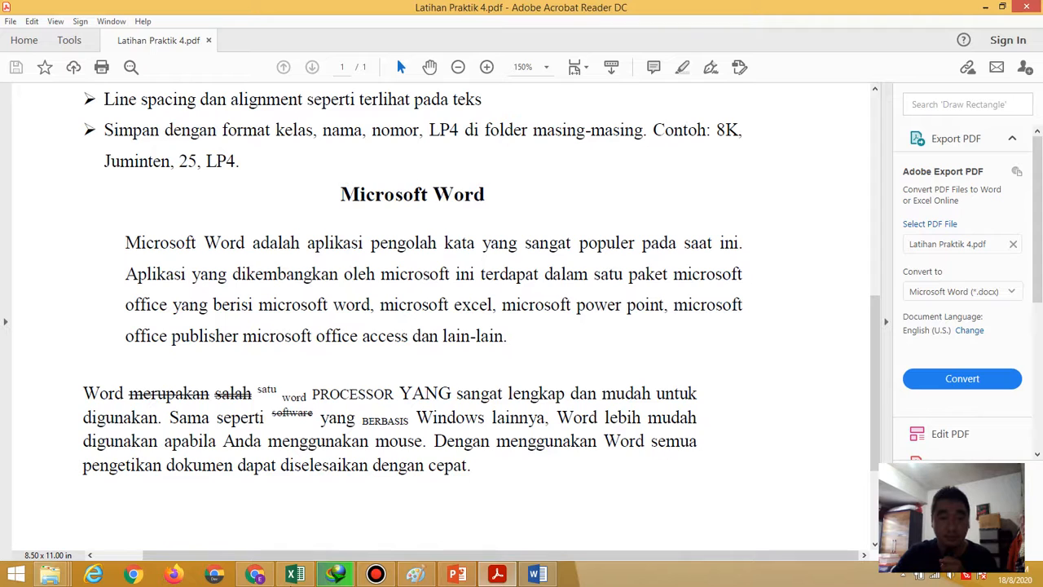
- Switch to Word, create a new blank document and paste the screenshot of the exercise PDF into it
mouse_move(543, 581)
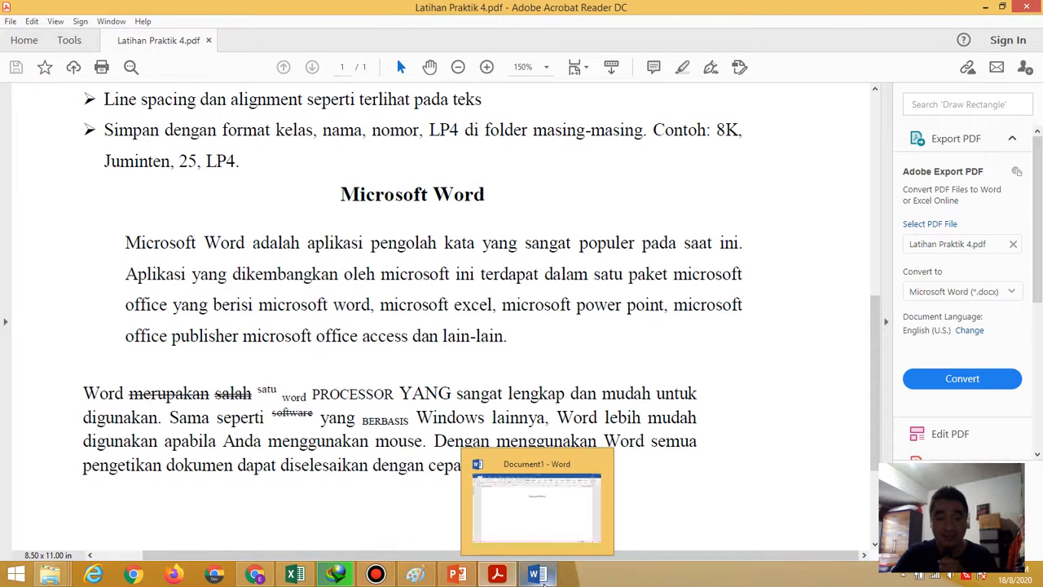
click(477, 501)
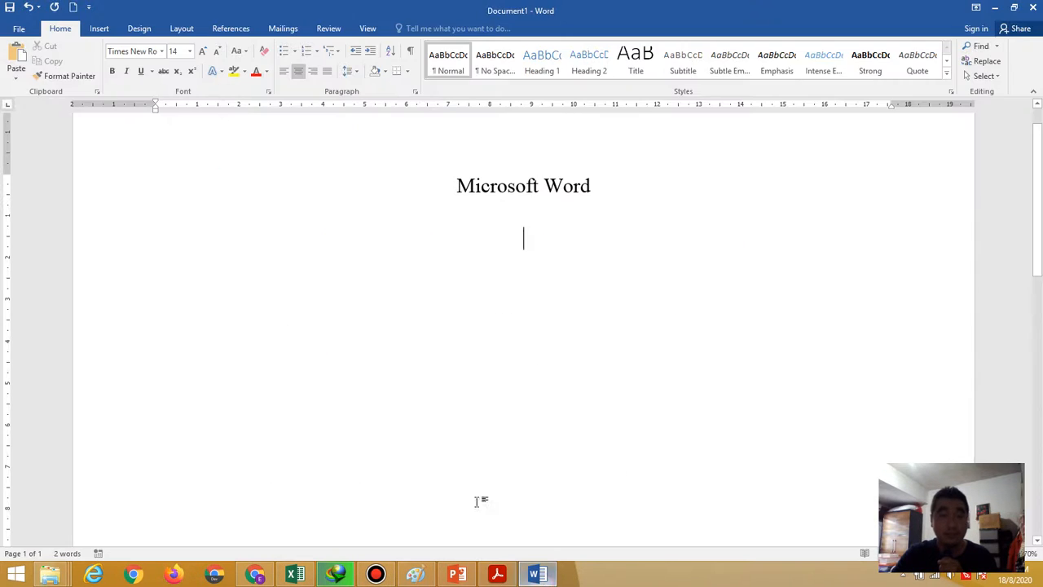
click(73, 6)
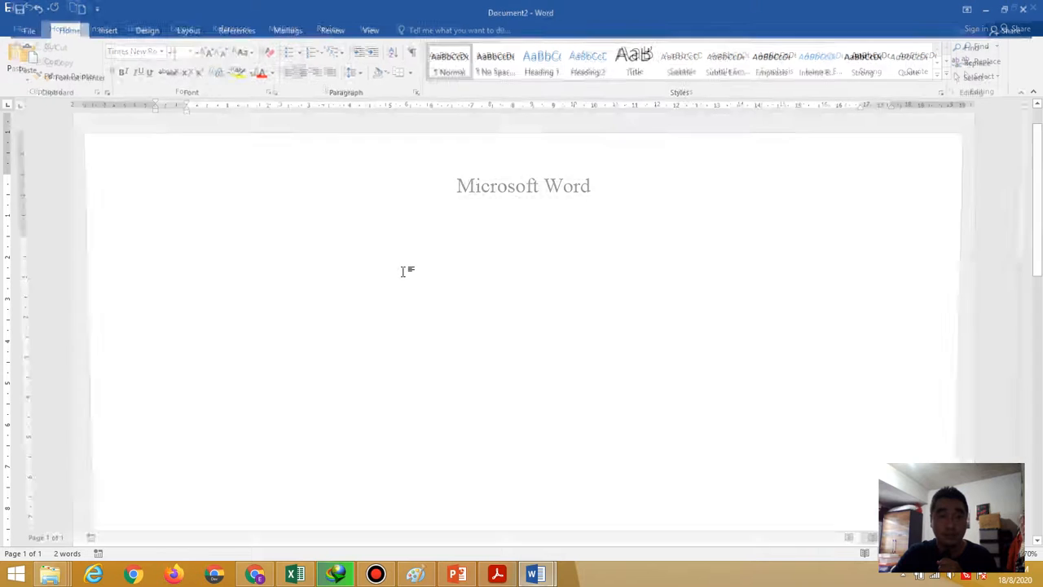
click(16, 61)
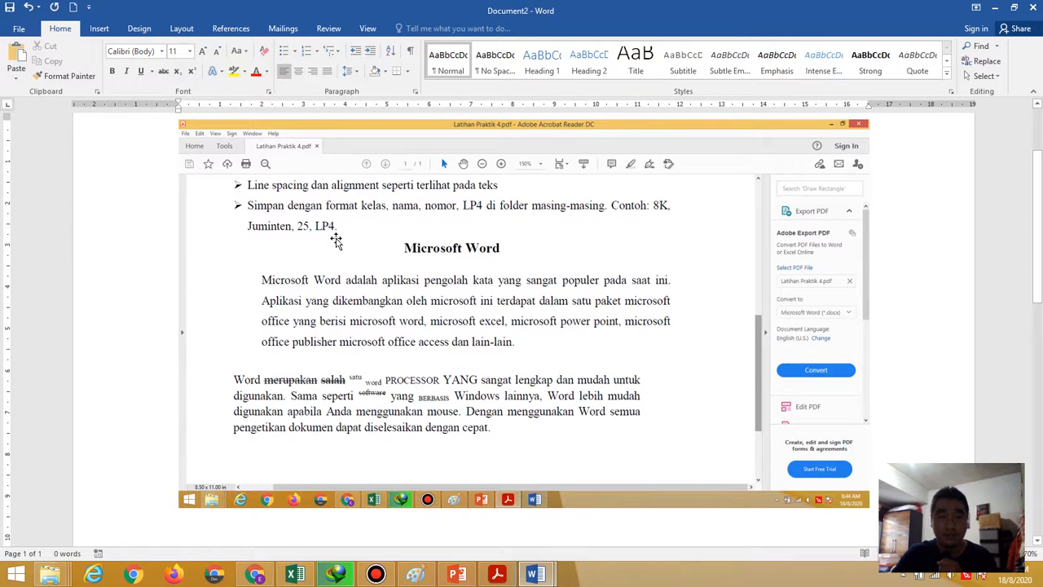
- Set the pasted screenshot's text wrapping to In Front of Text
click(336, 241)
drag(335, 237, 330, 262)
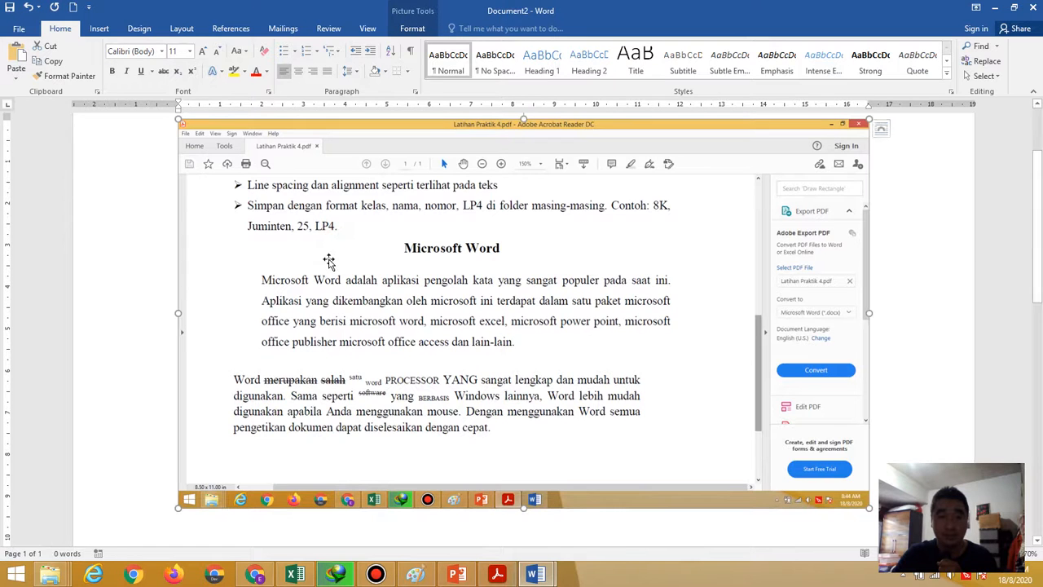
click(417, 30)
click(748, 78)
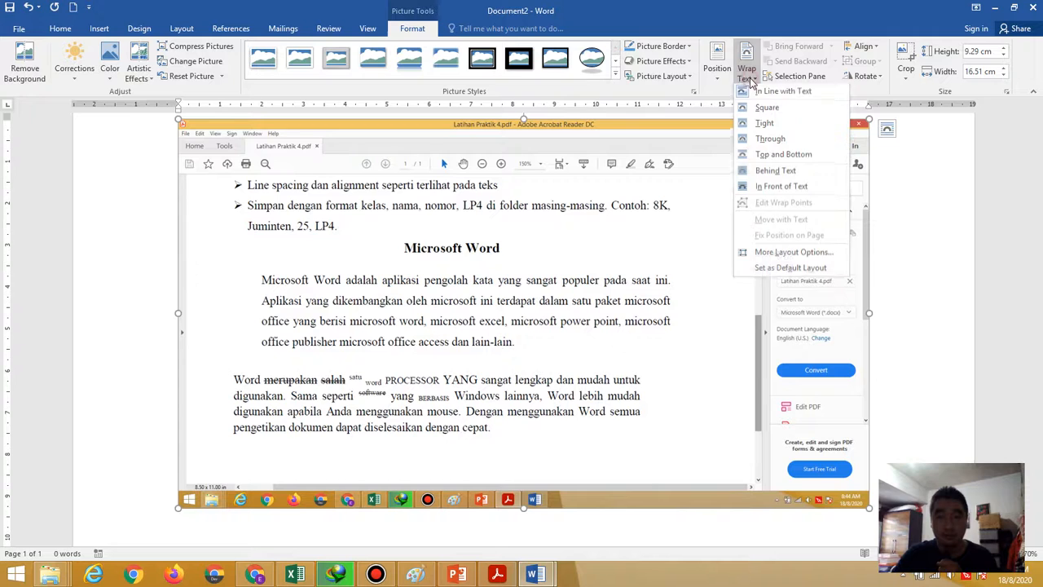
click(788, 190)
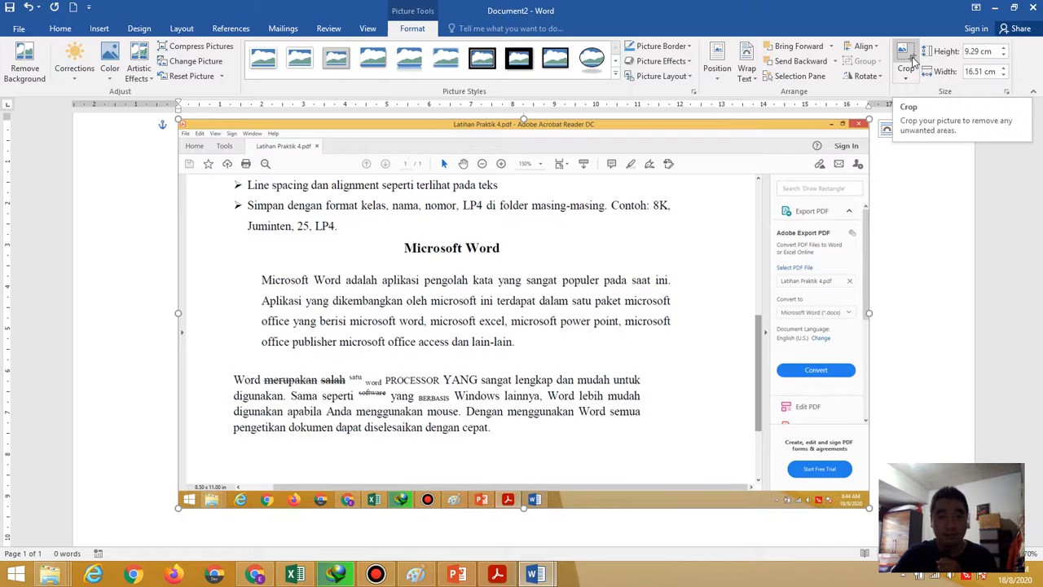
- Crop the screenshot to the exercise page area, about 7.32 cm high by 13.42 cm wide, and shift it slightly to the right
click(912, 61)
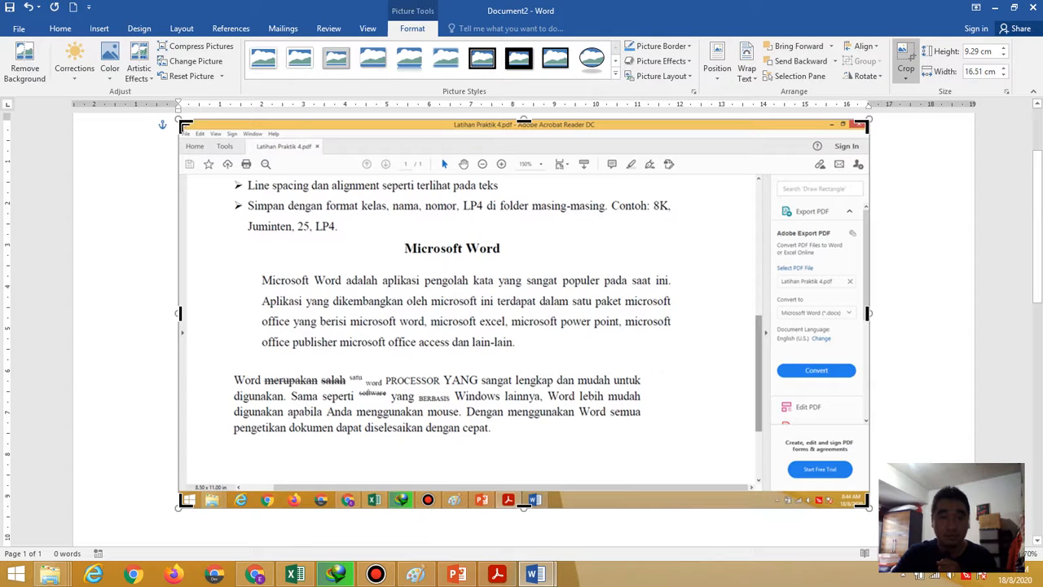
drag(186, 128, 188, 177)
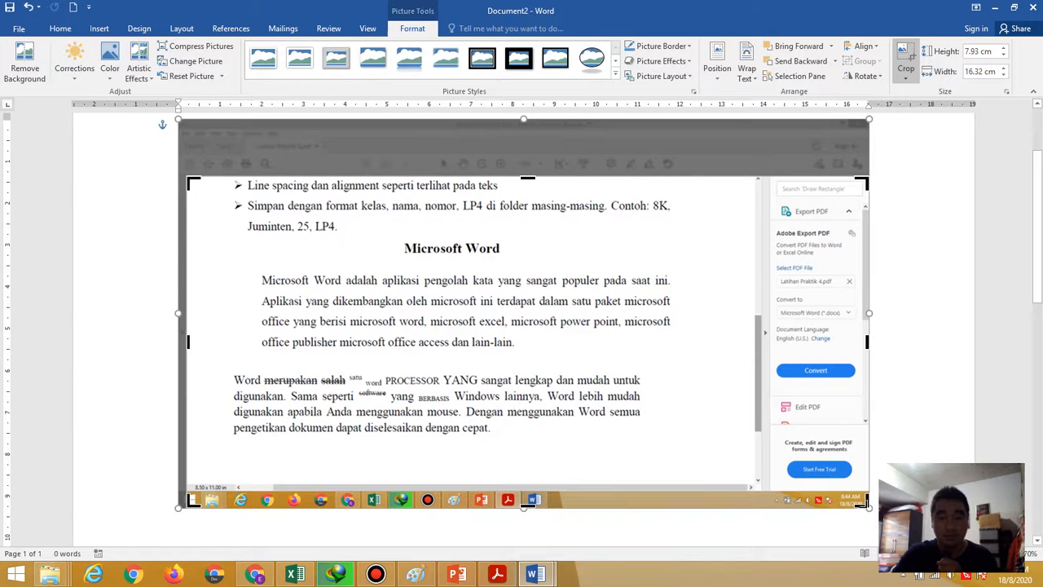
drag(863, 504, 747, 481)
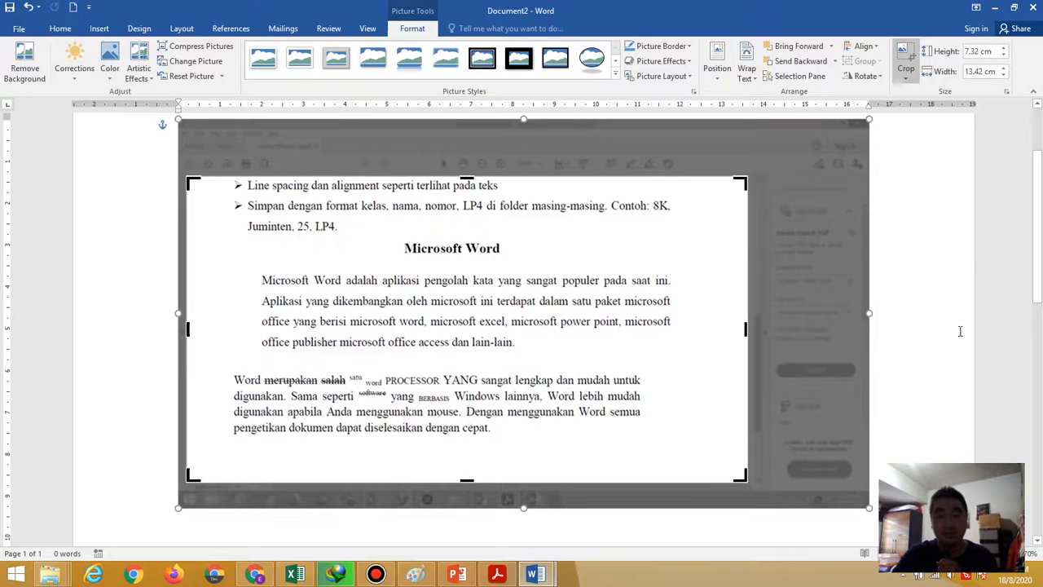
click(905, 55)
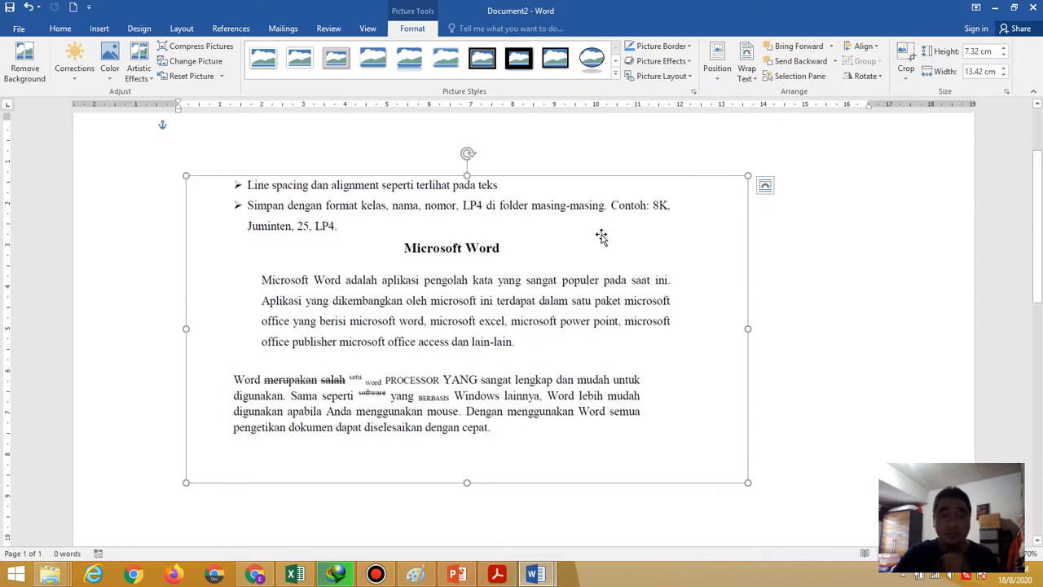
drag(554, 307, 578, 304)
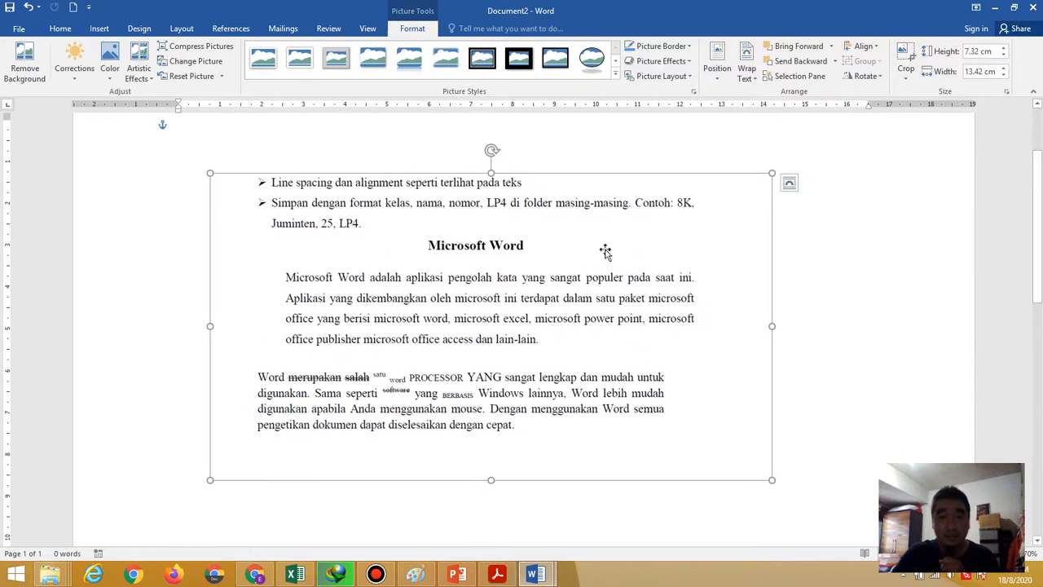
- Add a black border to the cropped screenshot and move it down slightly
click(680, 64)
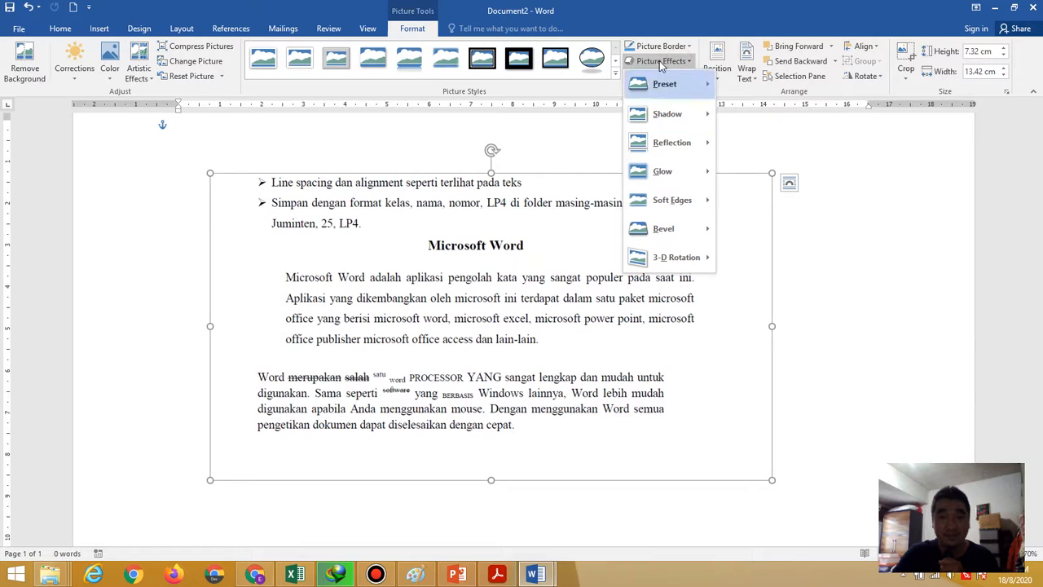
click(662, 47)
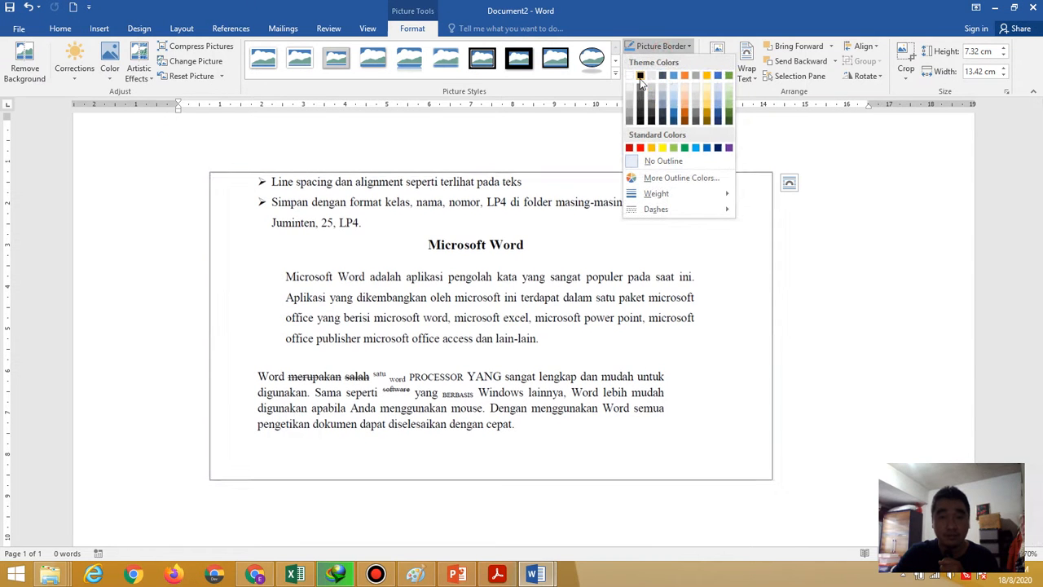
click(640, 75)
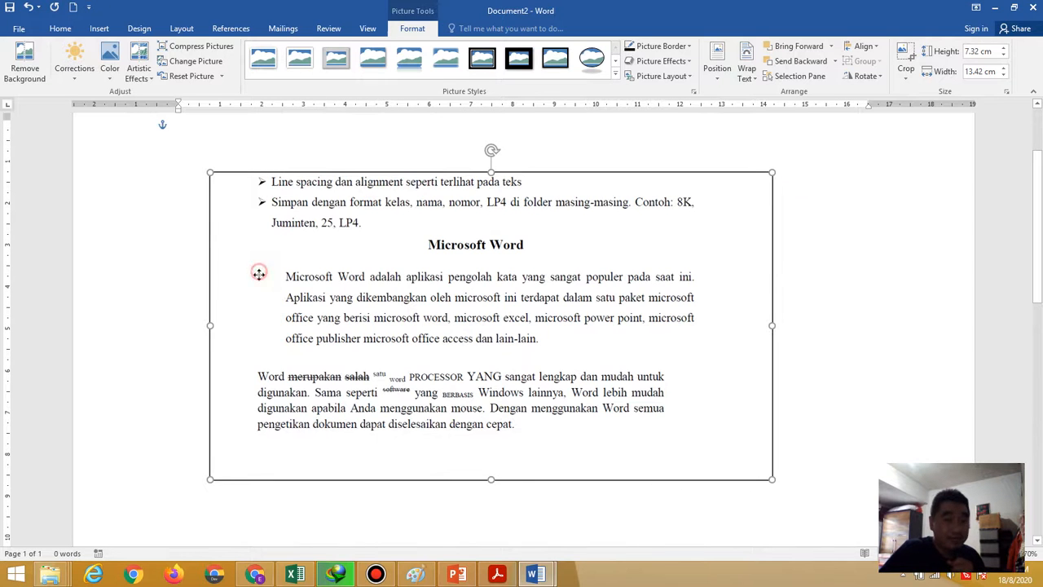
mouse_move(261, 272)
mouse_down()
mouse_move(258, 400)
mouse_move(259, 289)
mouse_move(272, 237)
mouse_move(246, 280)
mouse_move(258, 282)
mouse_up()
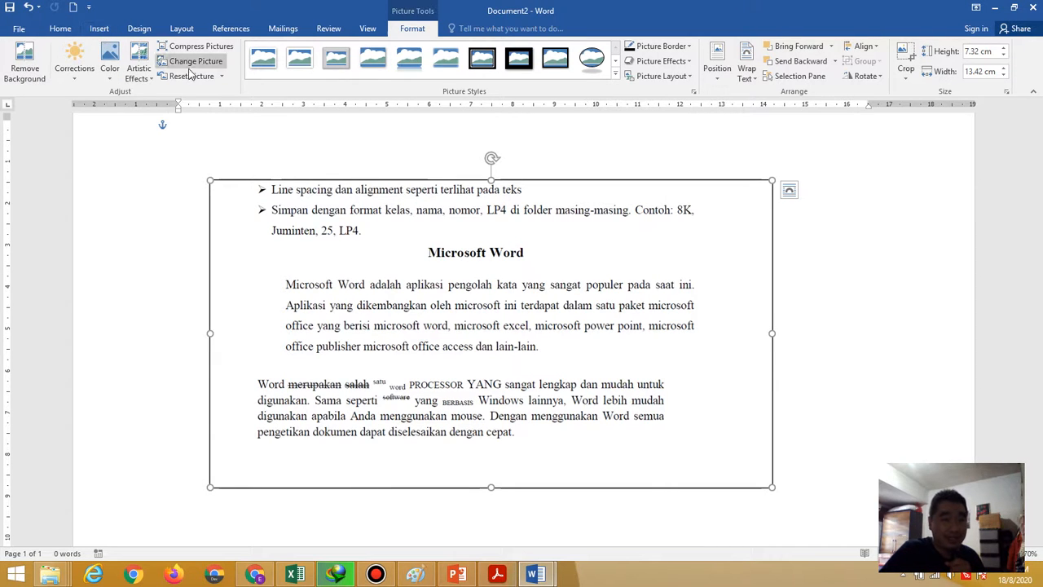
- Draw a red vertical line about 7.06 cm long over the screenshot along the left edge of the second body paragraph
click(109, 31)
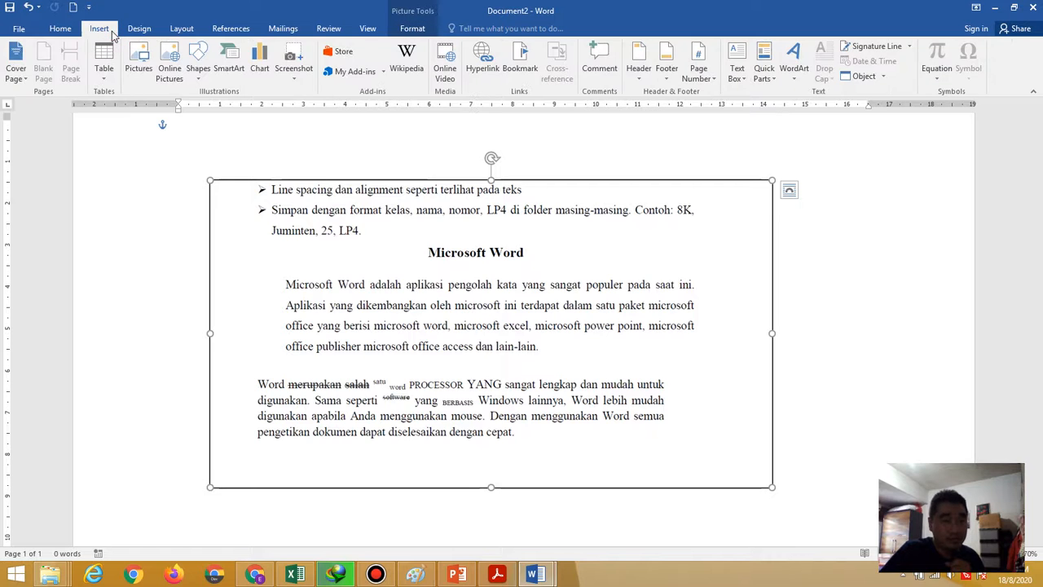
click(198, 65)
click(207, 106)
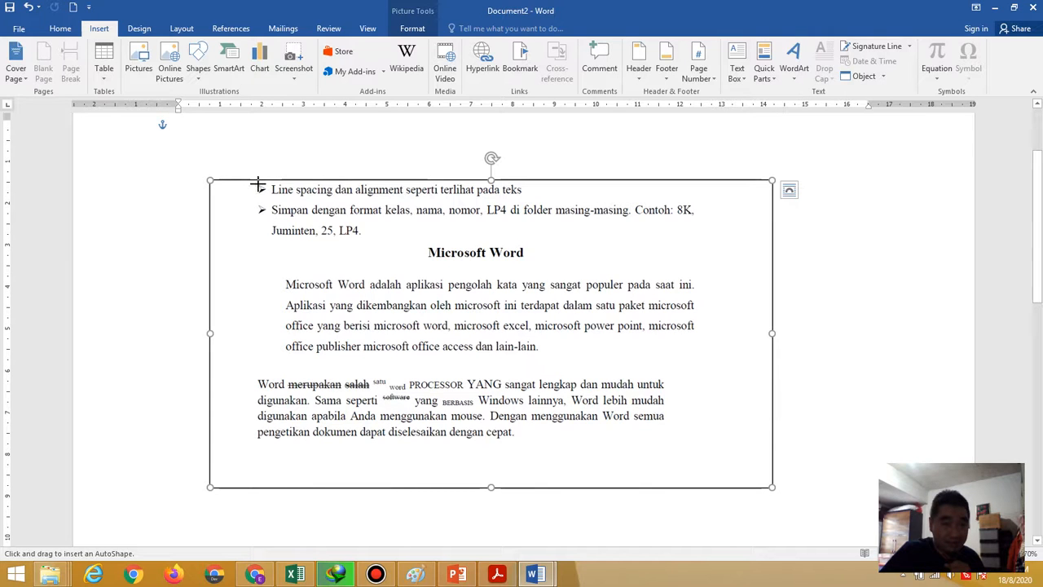
mouse_move(258, 185)
mouse_down()
mouse_move(247, 372)
mouse_move(257, 480)
mouse_up()
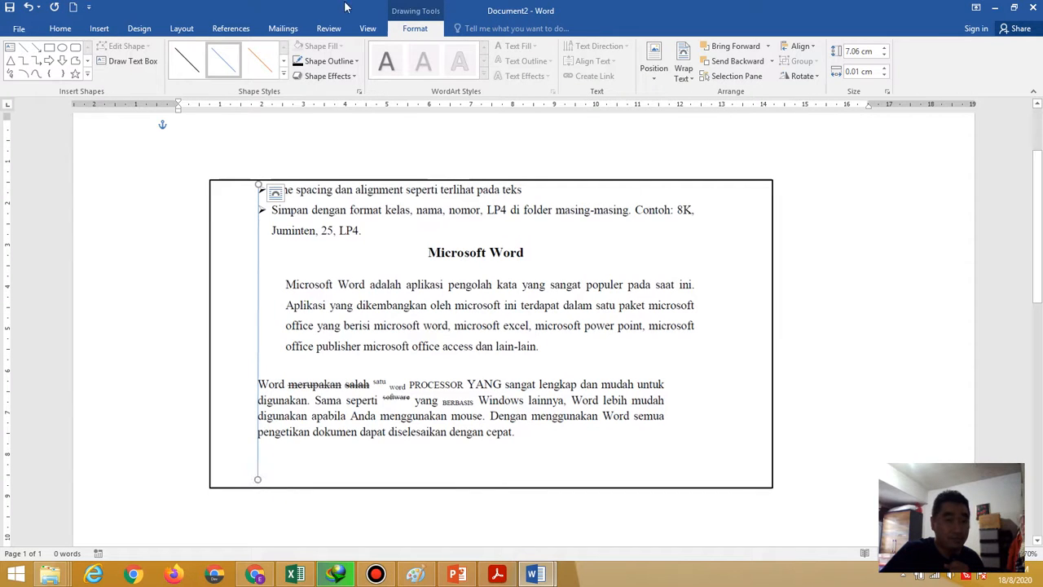
click(323, 62)
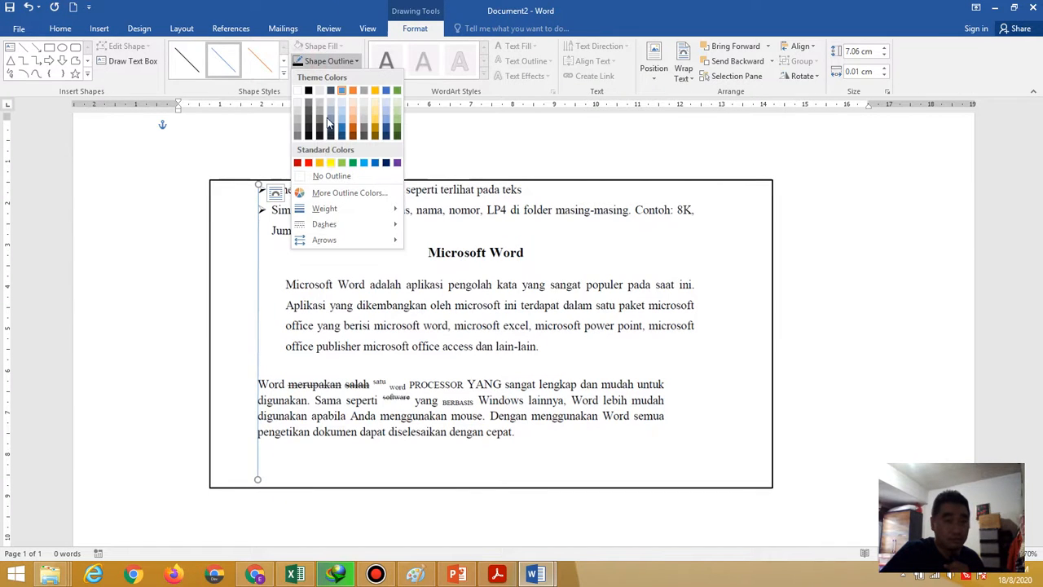
click(308, 162)
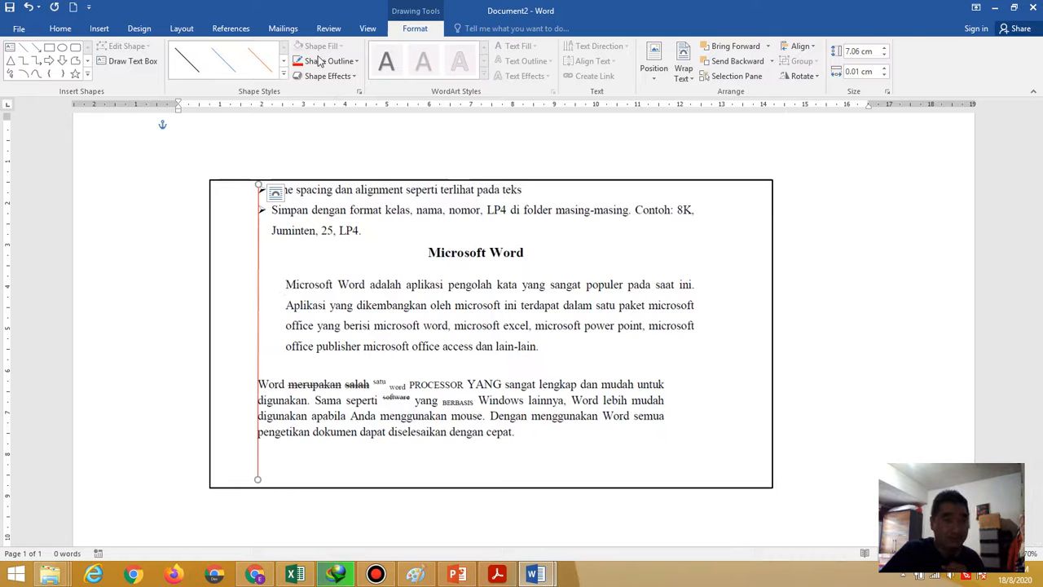
- Draw a red double-headed horizontal arrow about 0.72 cm long from the vertical line to the start of the first body paragraph
click(100, 30)
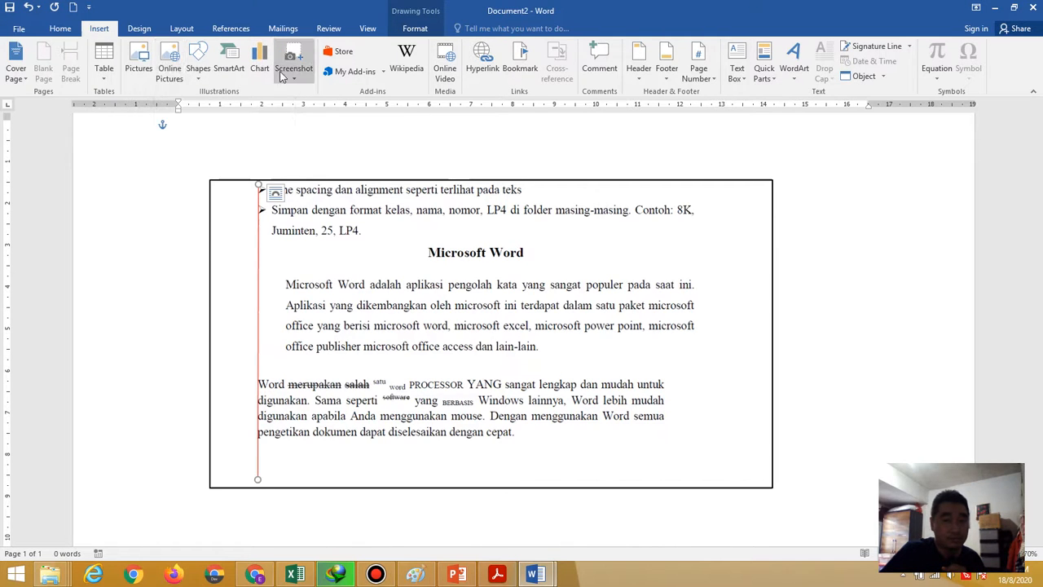
click(198, 70)
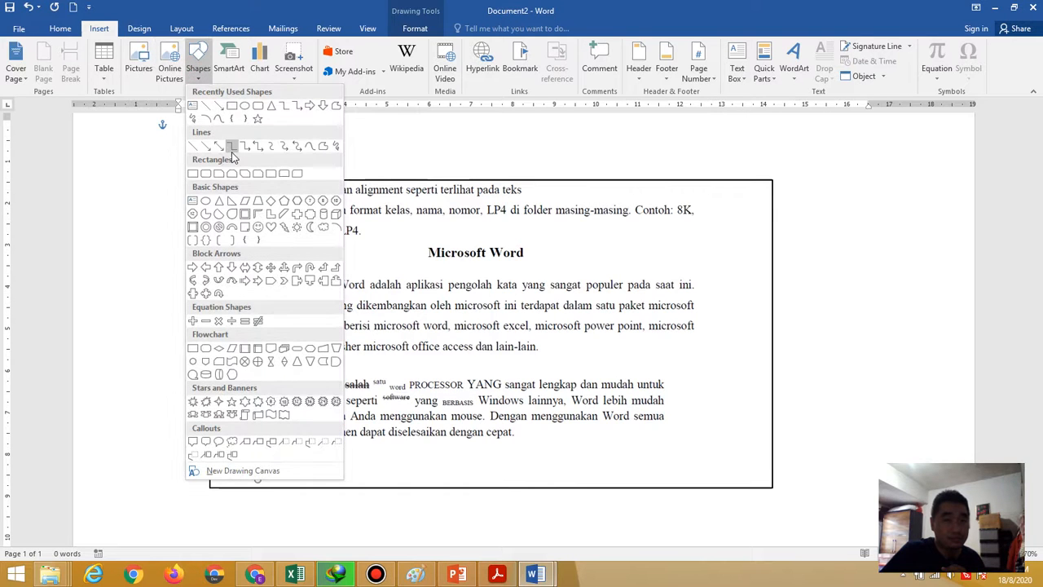
click(222, 149)
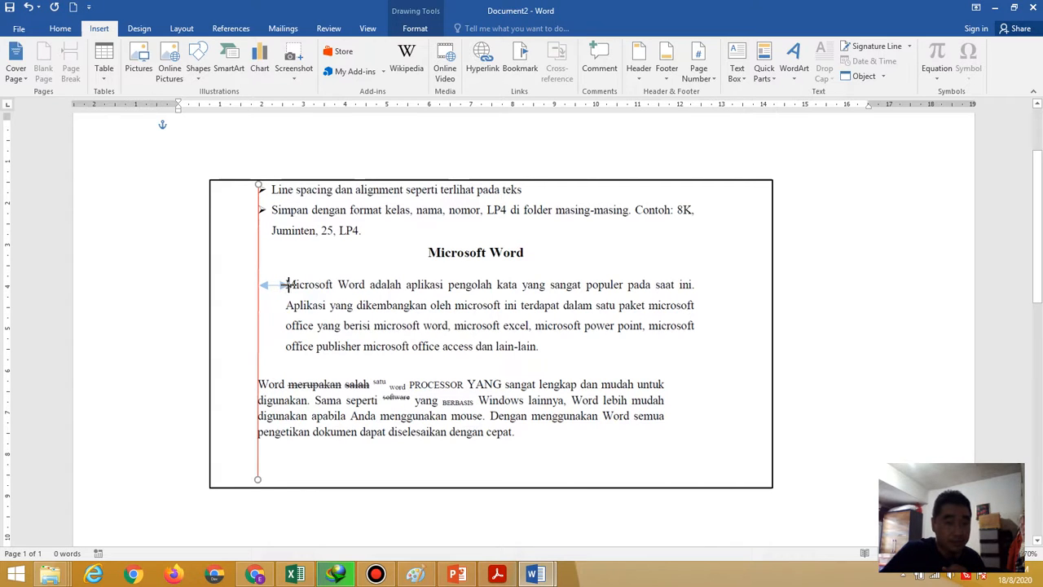
drag(287, 285, 286, 284)
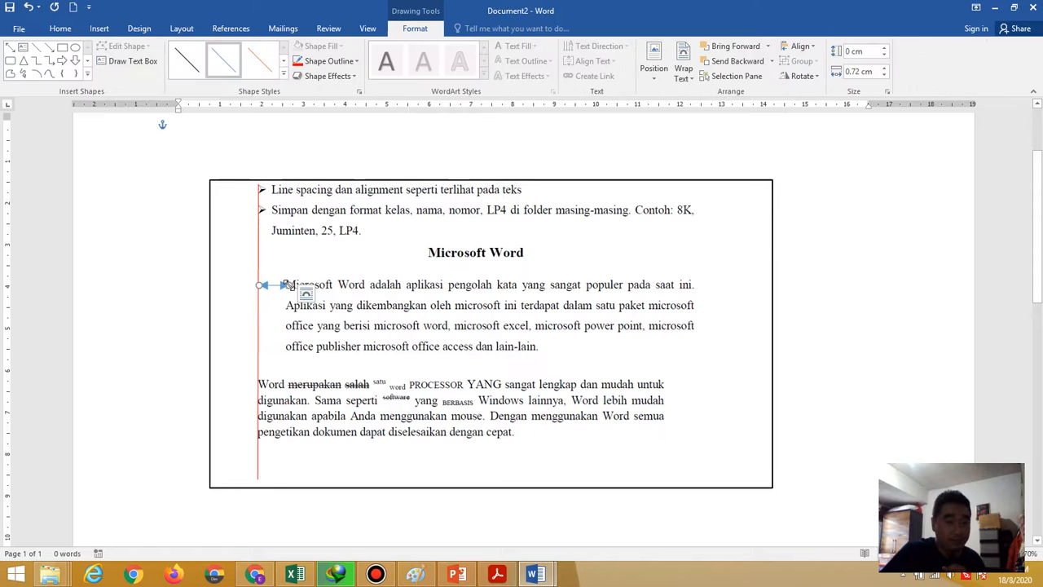
click(298, 64)
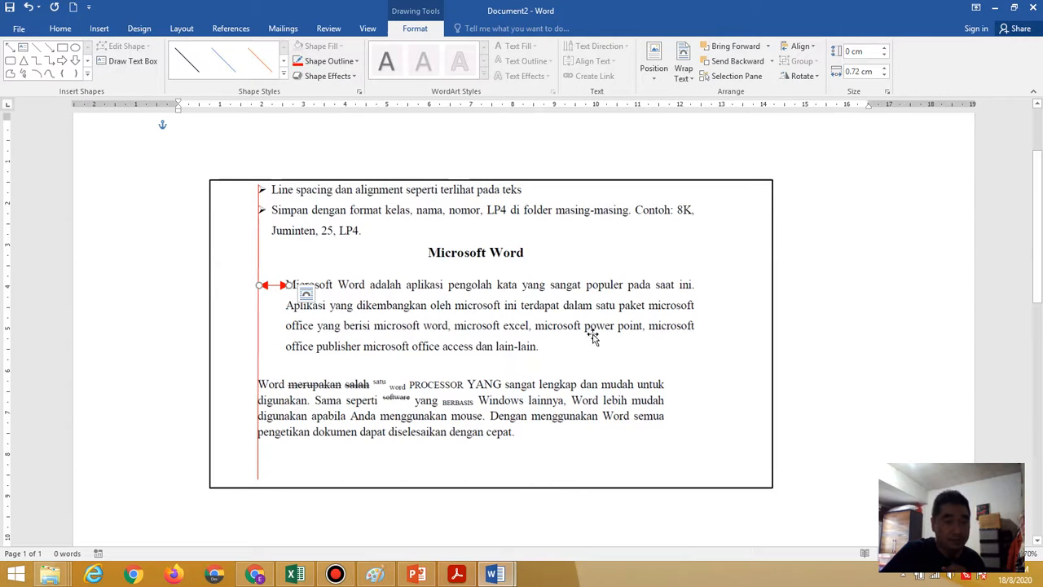
click(822, 346)
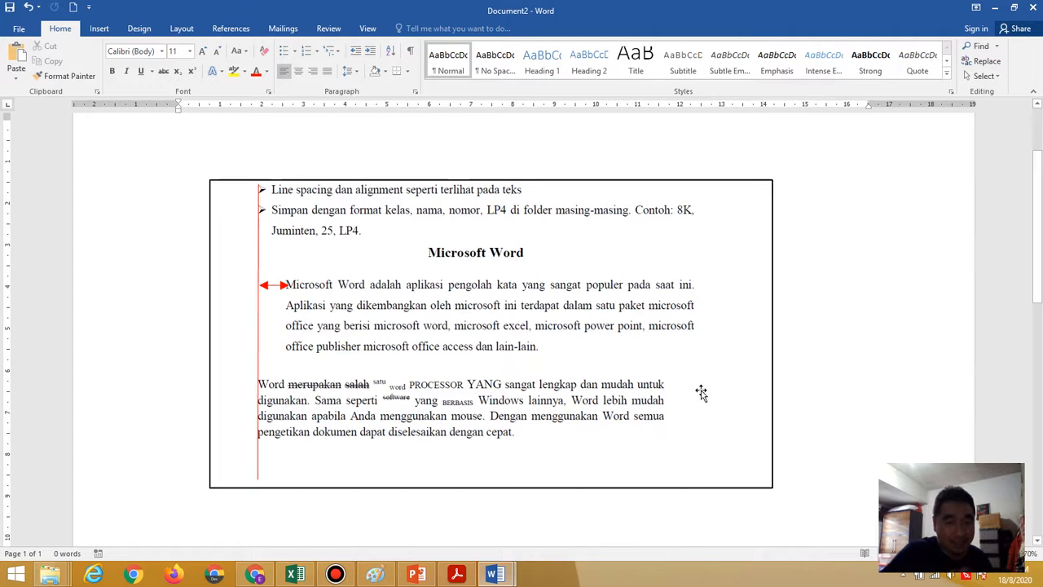
- In Document1, justify the empty paragraph below the title and set its left indent to 1 cm
mouse_move(497, 575)
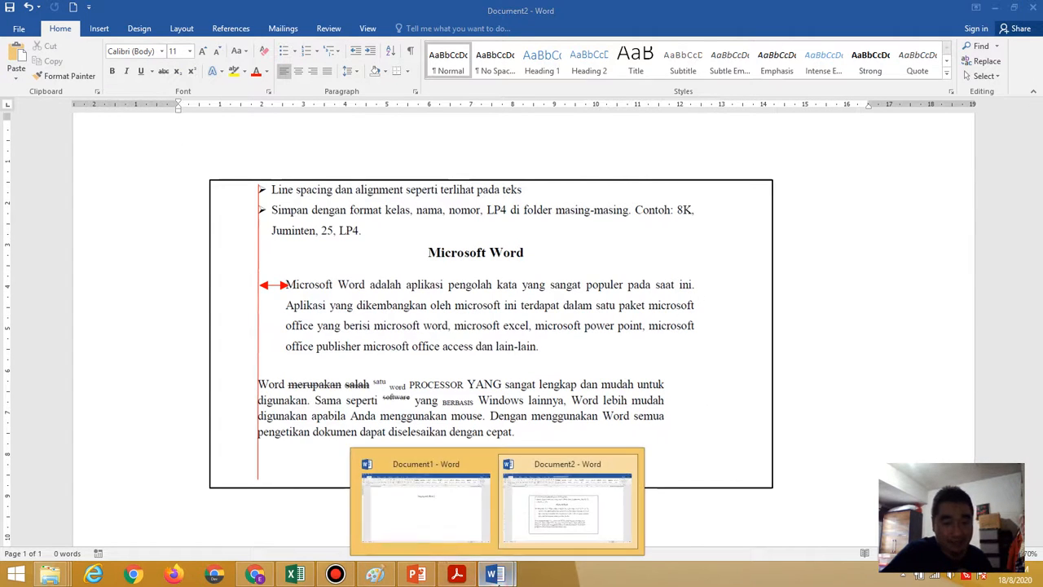
click(419, 516)
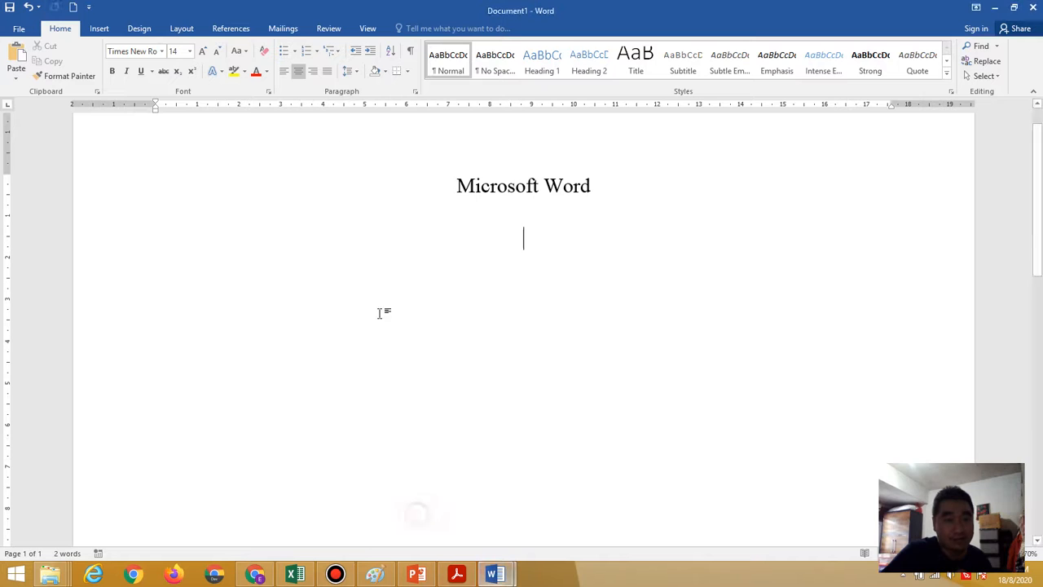
click(328, 72)
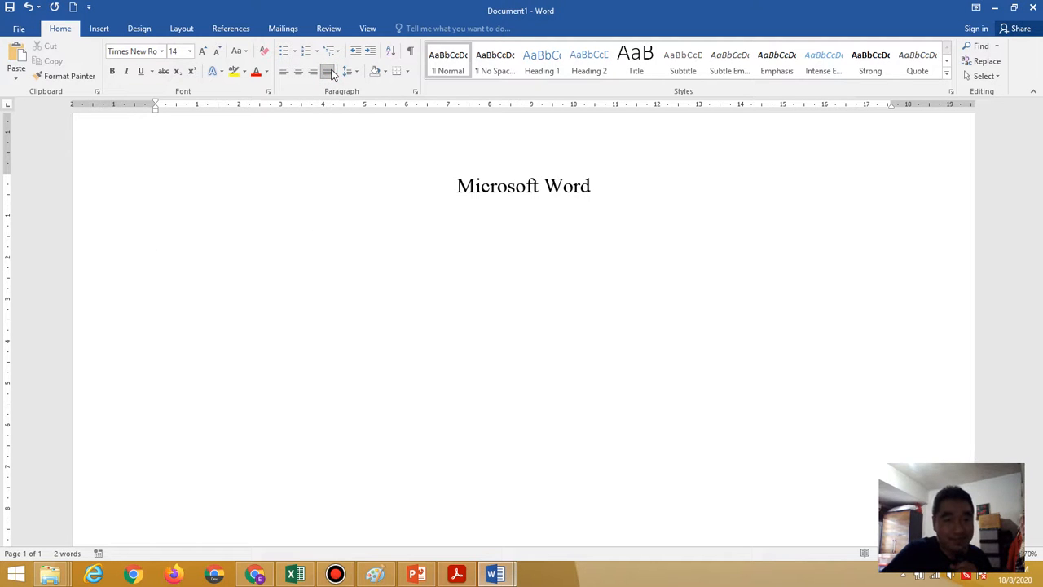
click(416, 93)
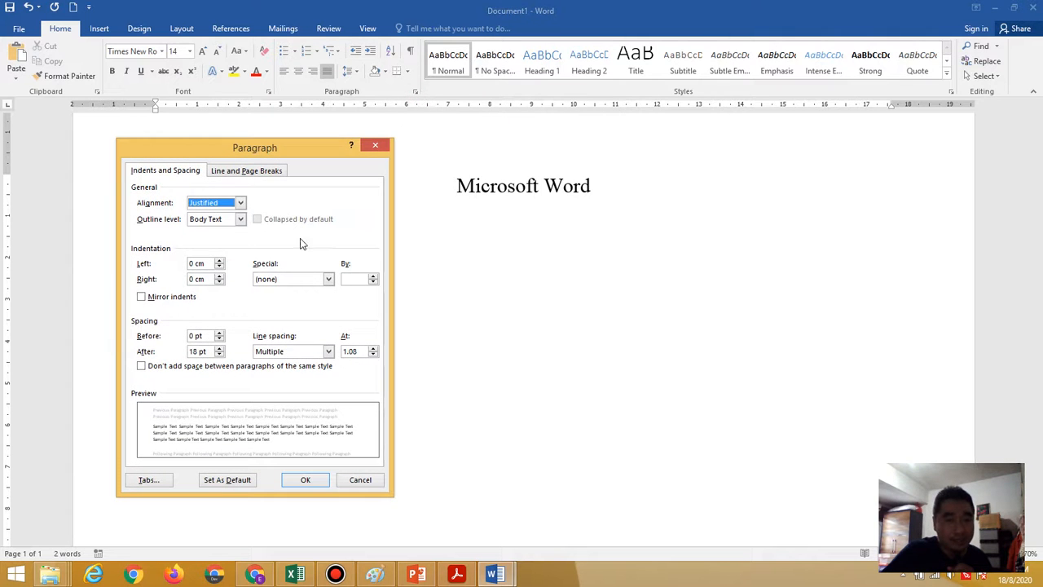
click(218, 261)
click(219, 261)
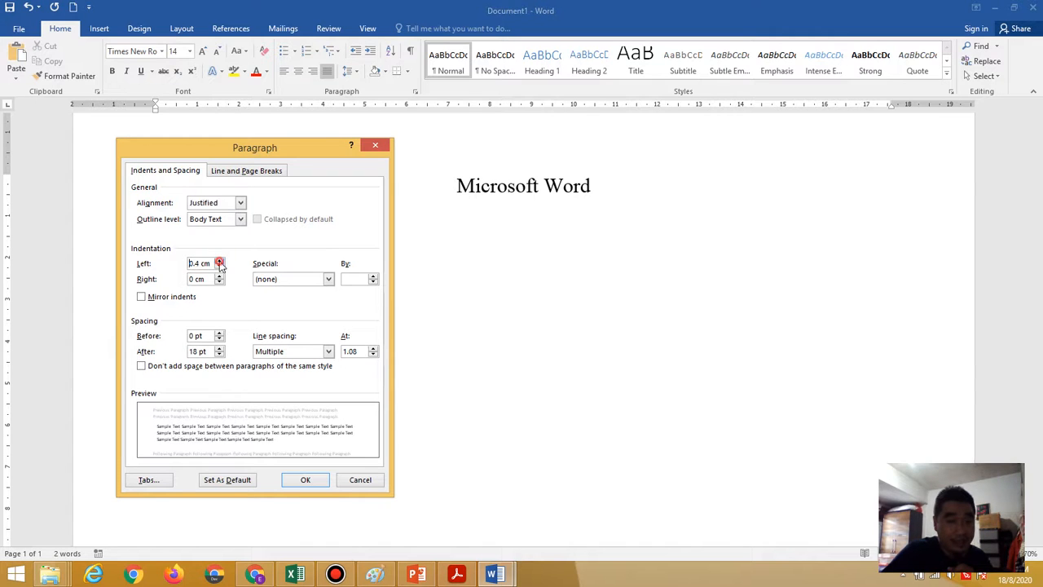
click(218, 261)
click(218, 261)
click(218, 261)
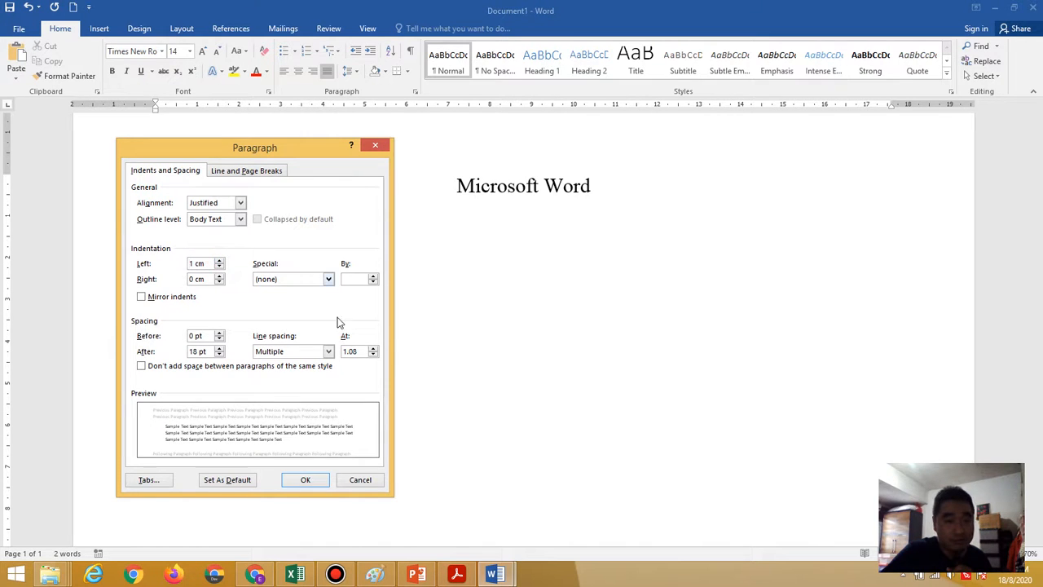
- Check the exercise PDF in Acrobat Reader, return to Word and apply 1.5 lines spacing to the paragraph below the title
click(295, 282)
click(293, 282)
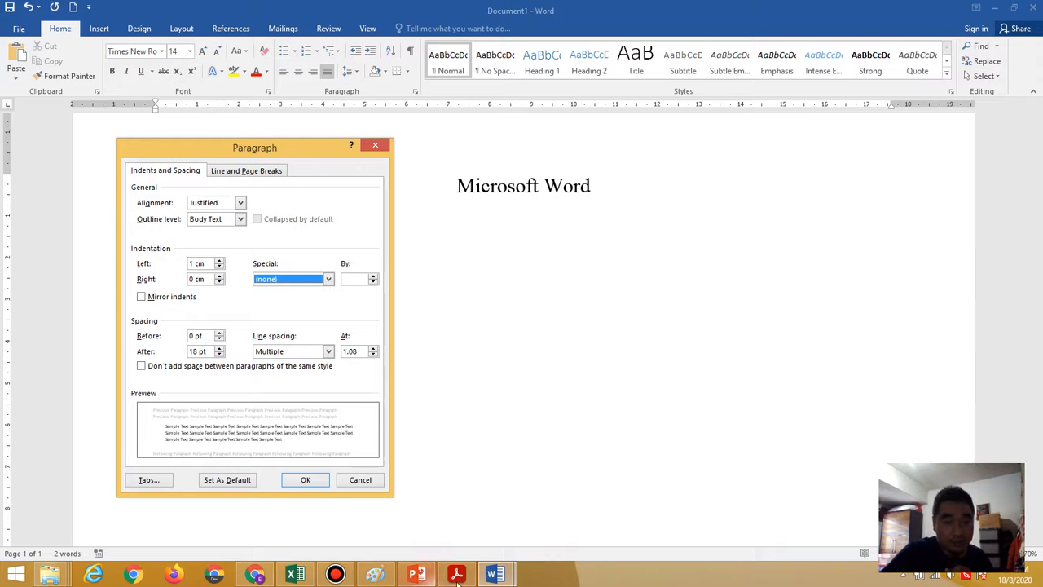
click(501, 575)
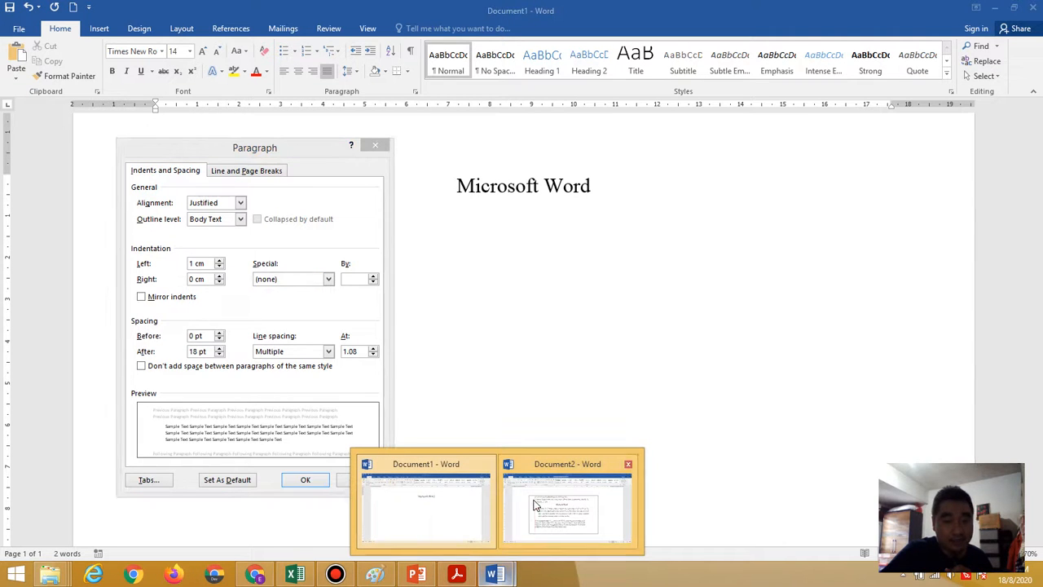
click(453, 575)
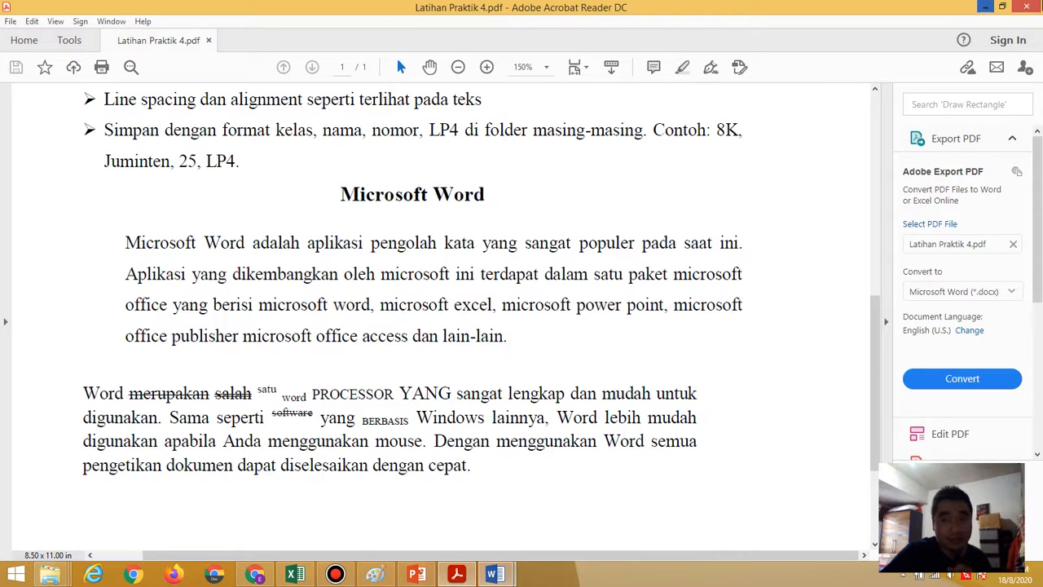
click(984, 8)
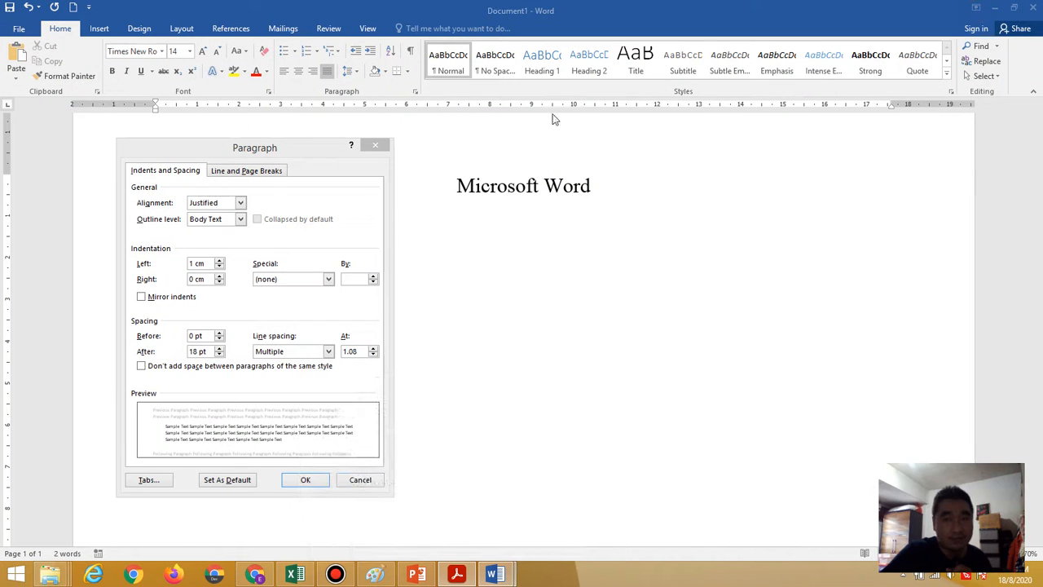
click(328, 351)
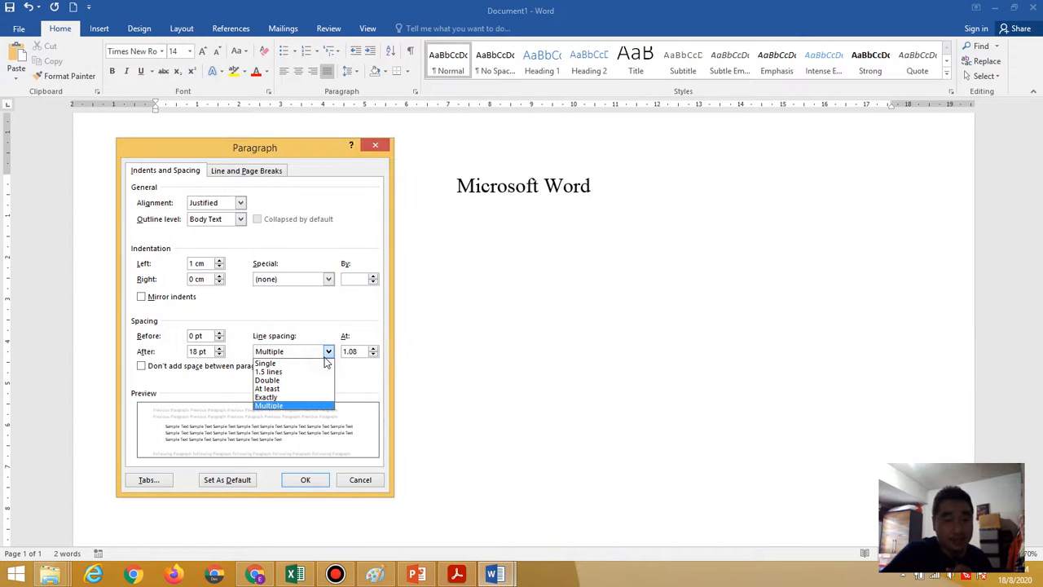
click(302, 375)
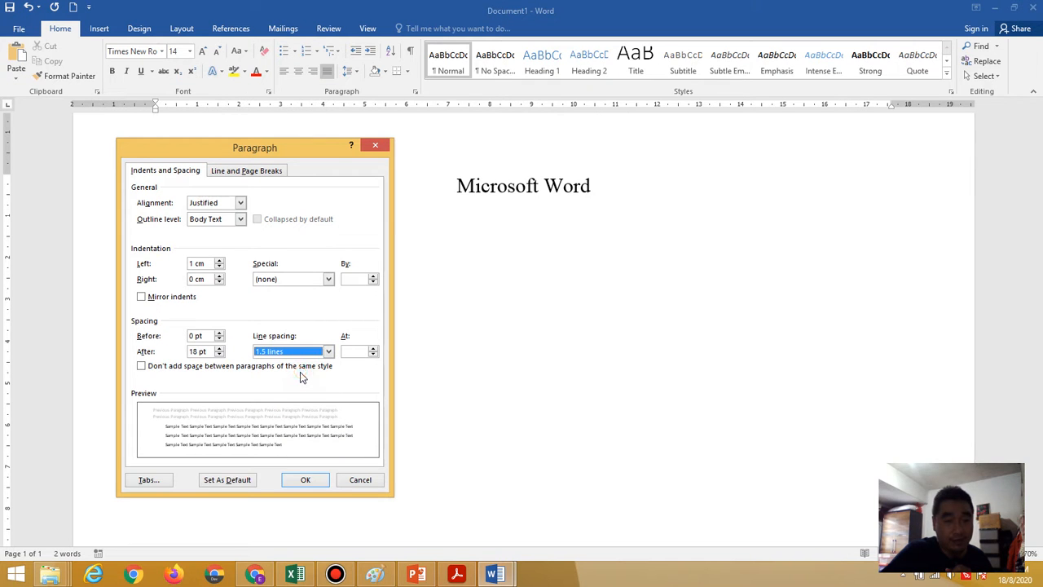
click(305, 480)
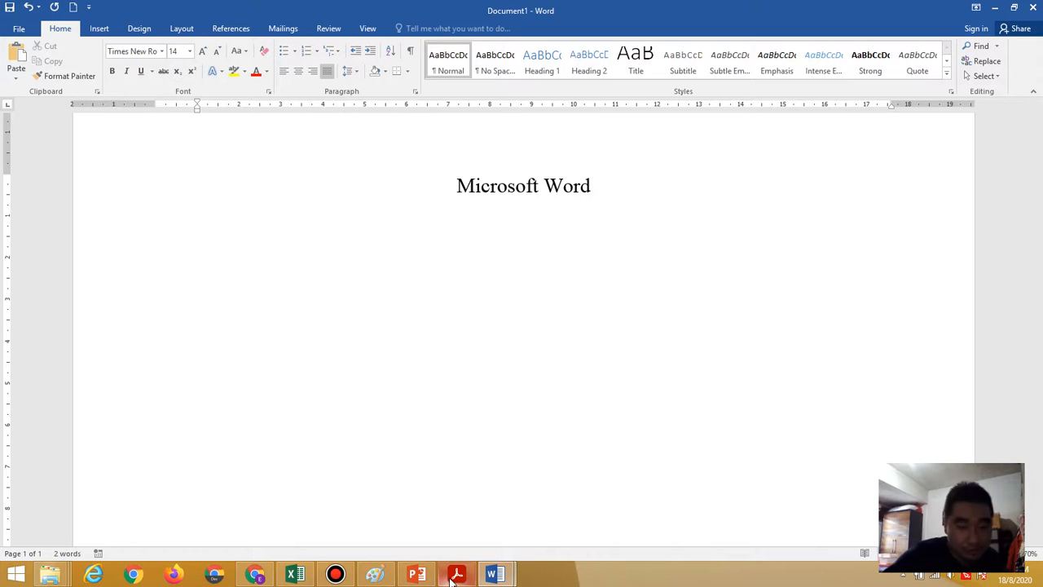
- Check the PDF in Acrobat Reader, return to Word and write below the title "Microsoft Word adalah aplikasi pengolah kata yang sangat populer pada saat ini."
mouse_move(452, 576)
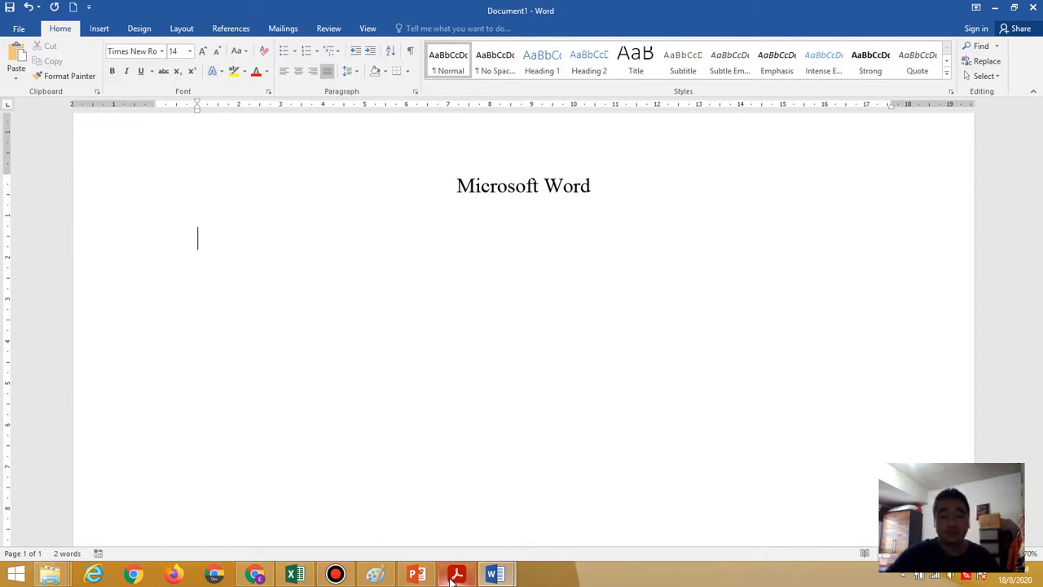
click(453, 577)
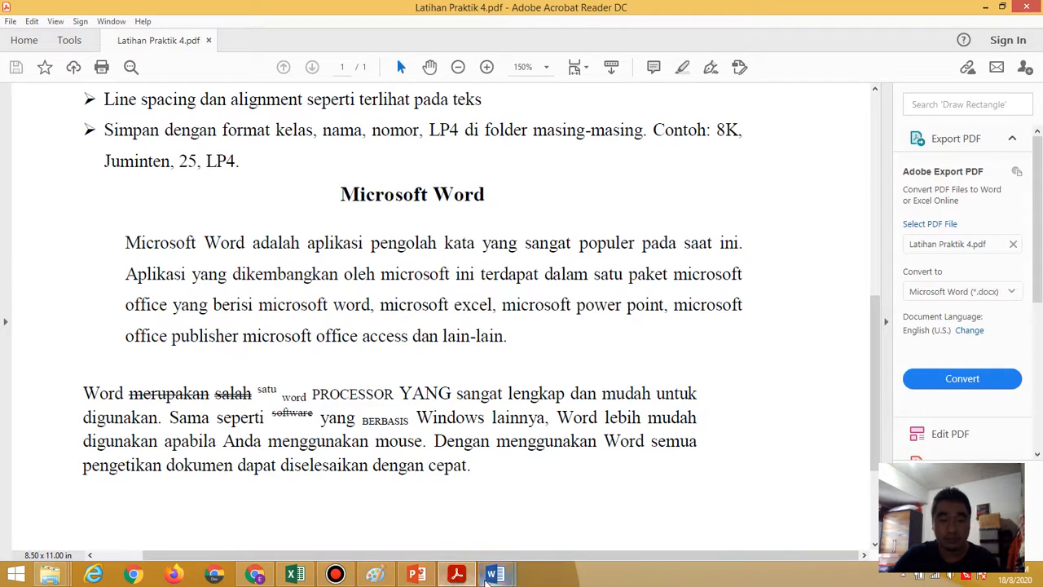
mouse_move(471, 577)
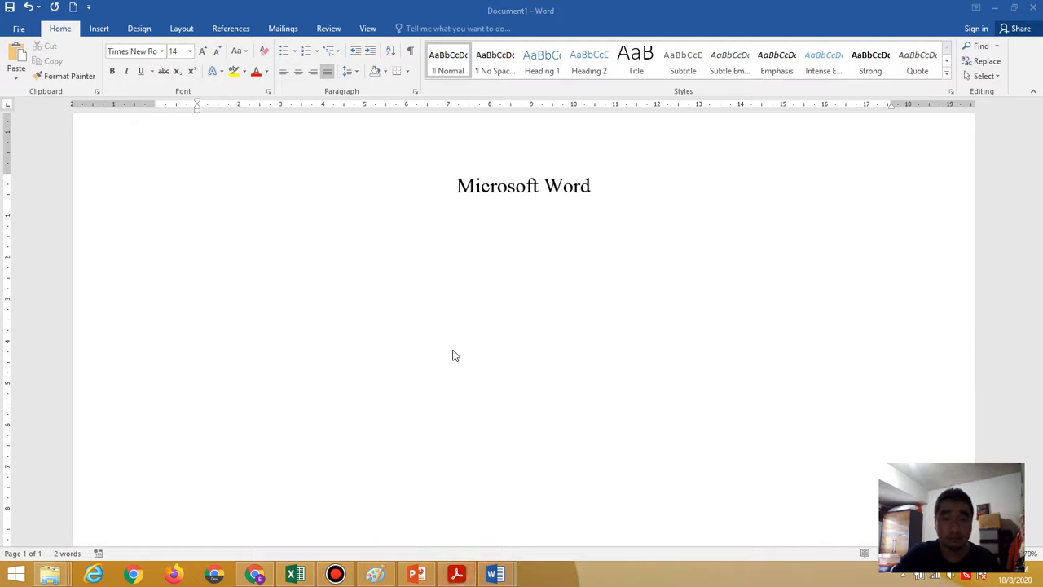
click(434, 304)
text(Mic)
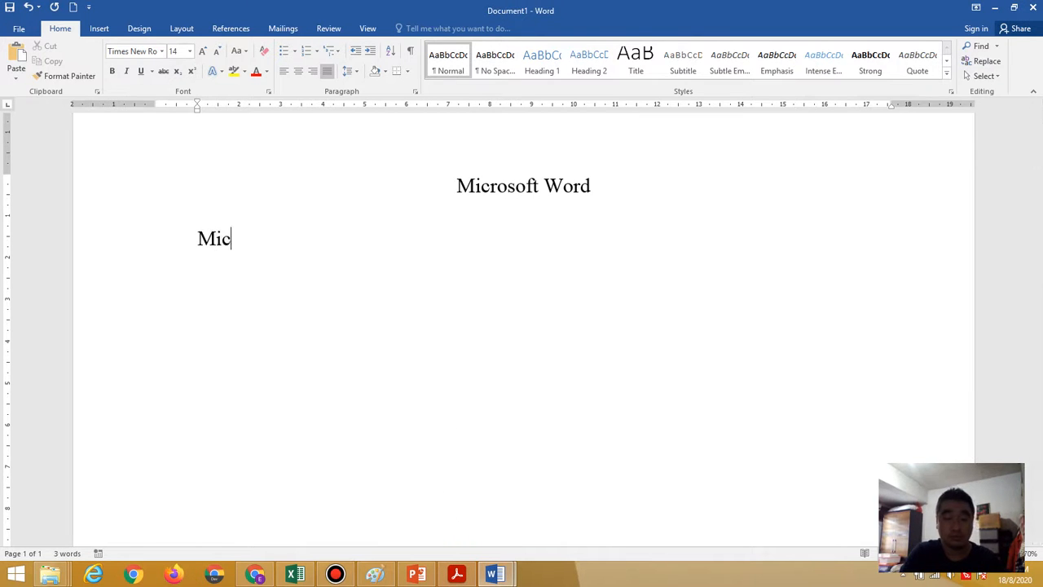
text(rosoft Word)
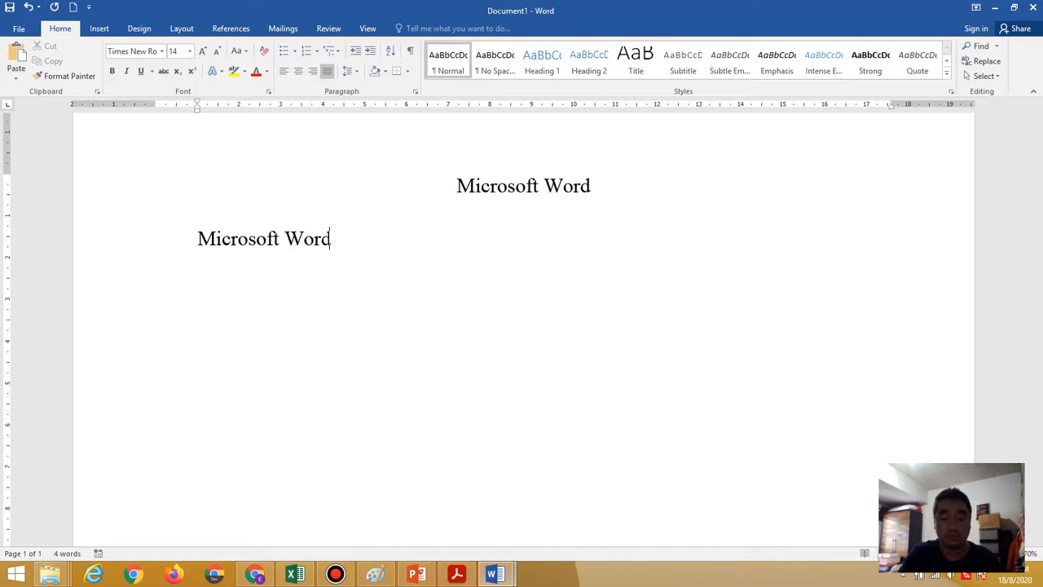
text( adala)
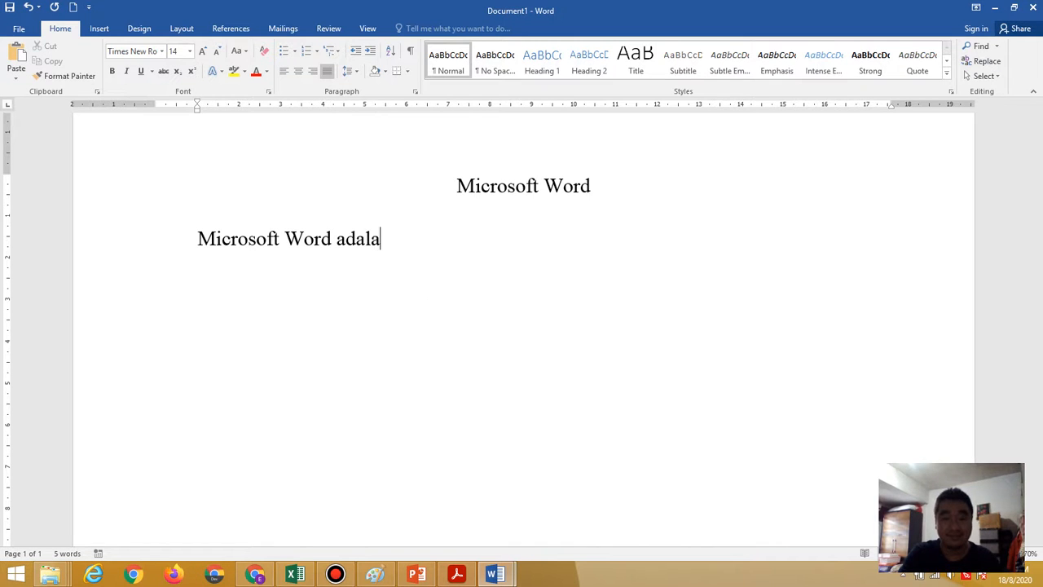
text(h aplikasi)
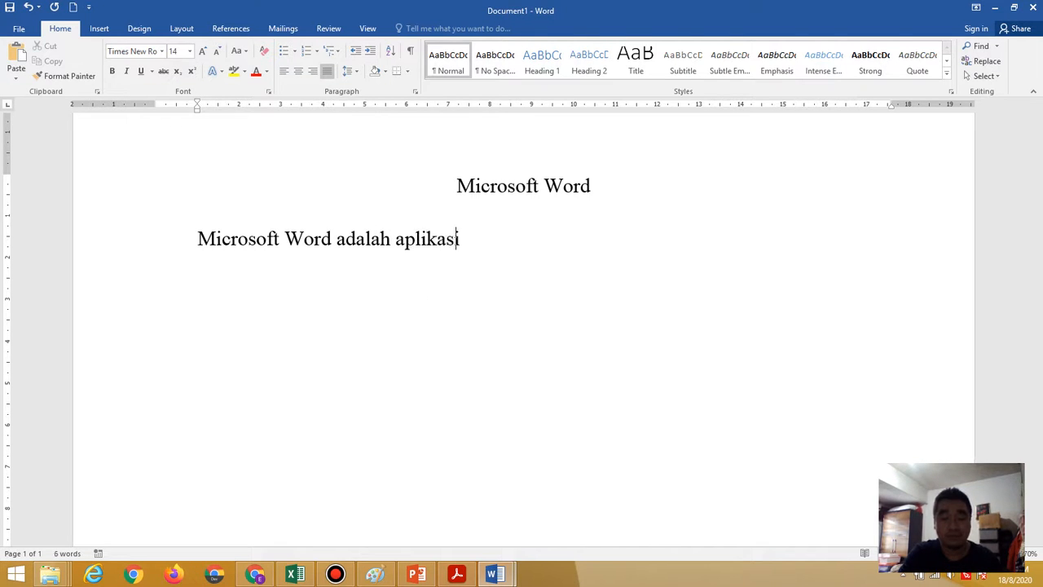
text( pengolah )
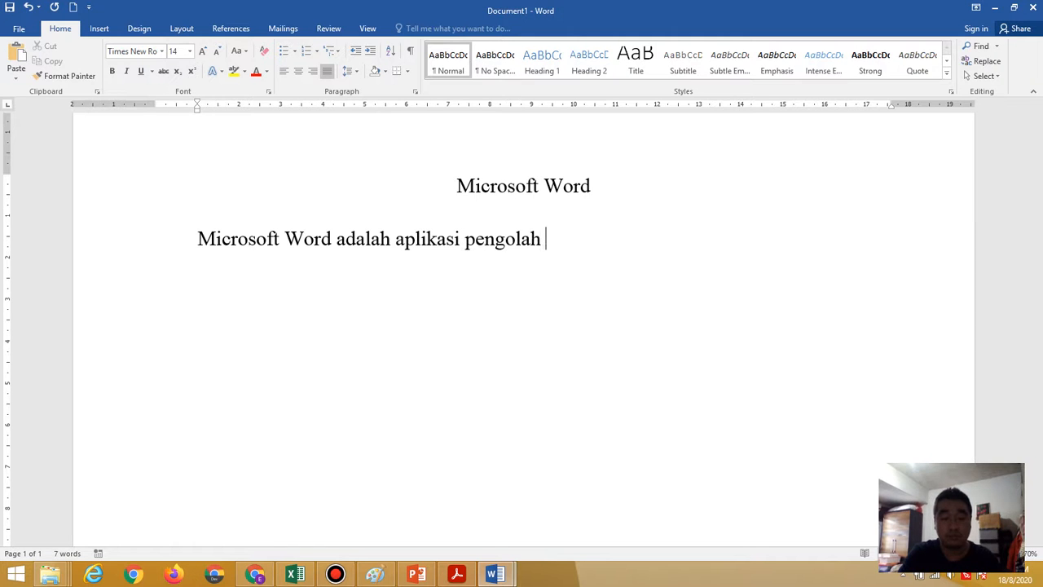
text(kata yang sangap)
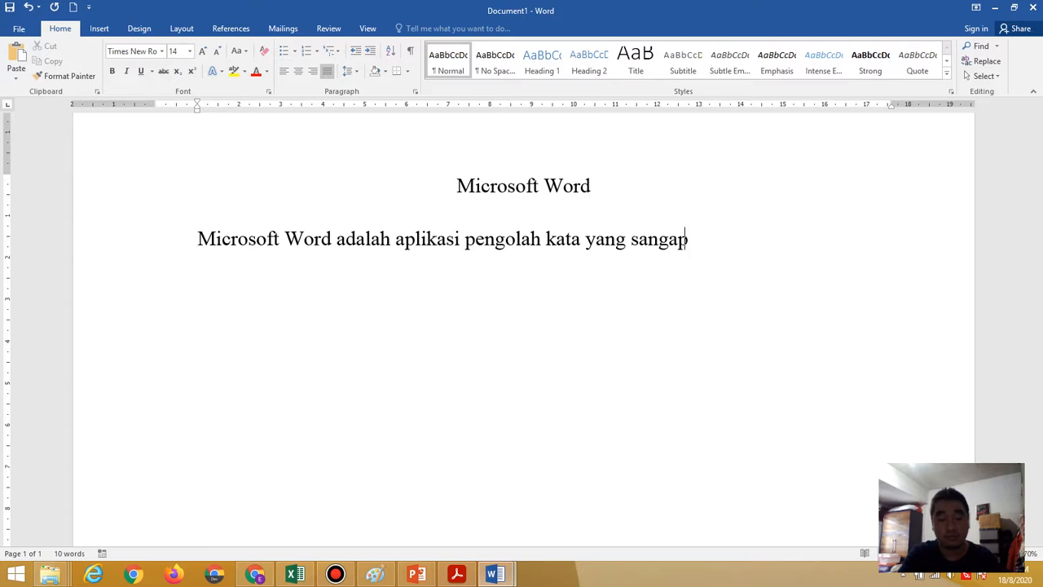
key(BackSpace)
text(t popul)
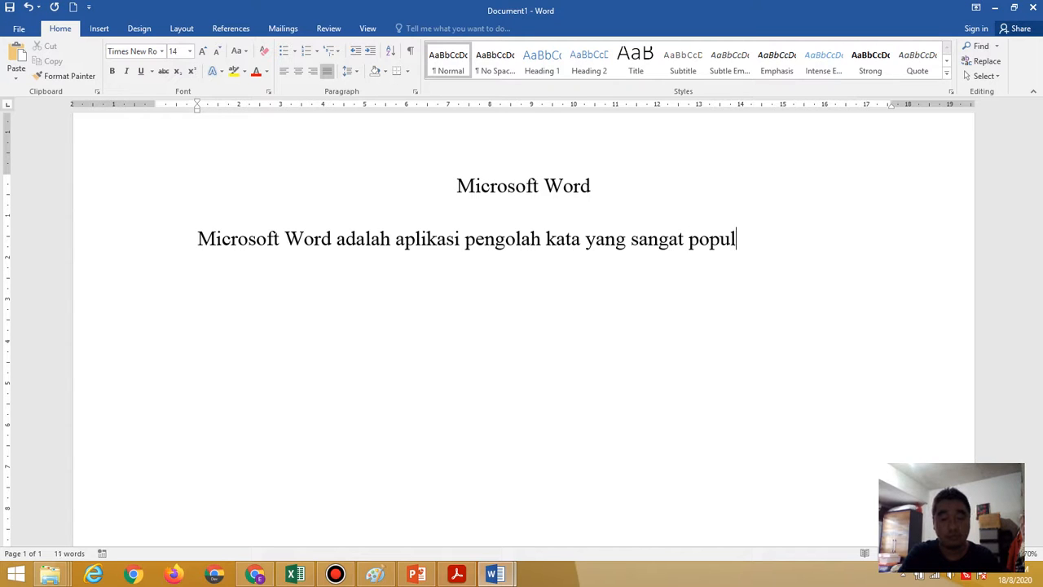
text(er pada)
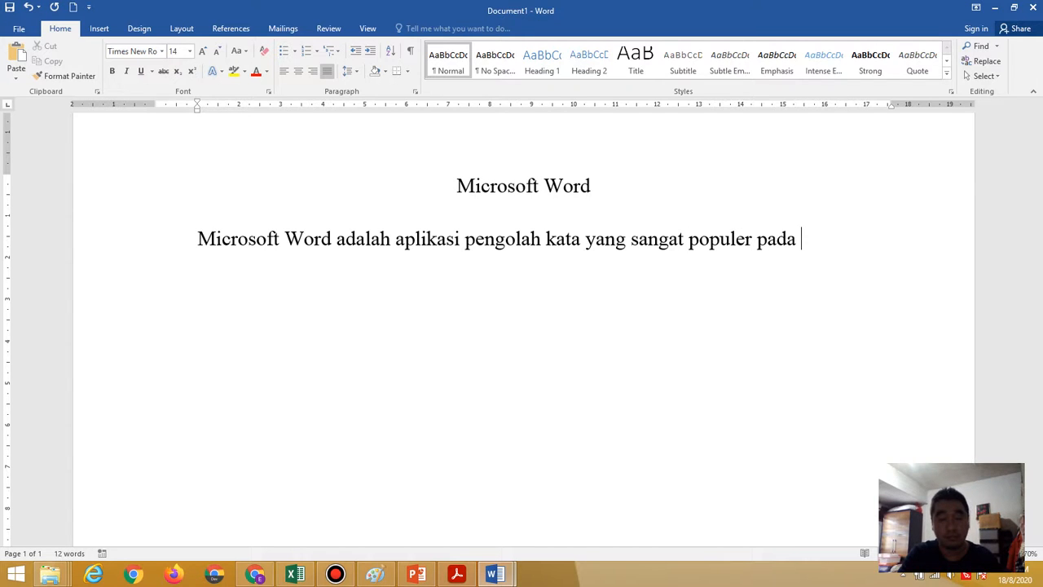
text( saat ini)
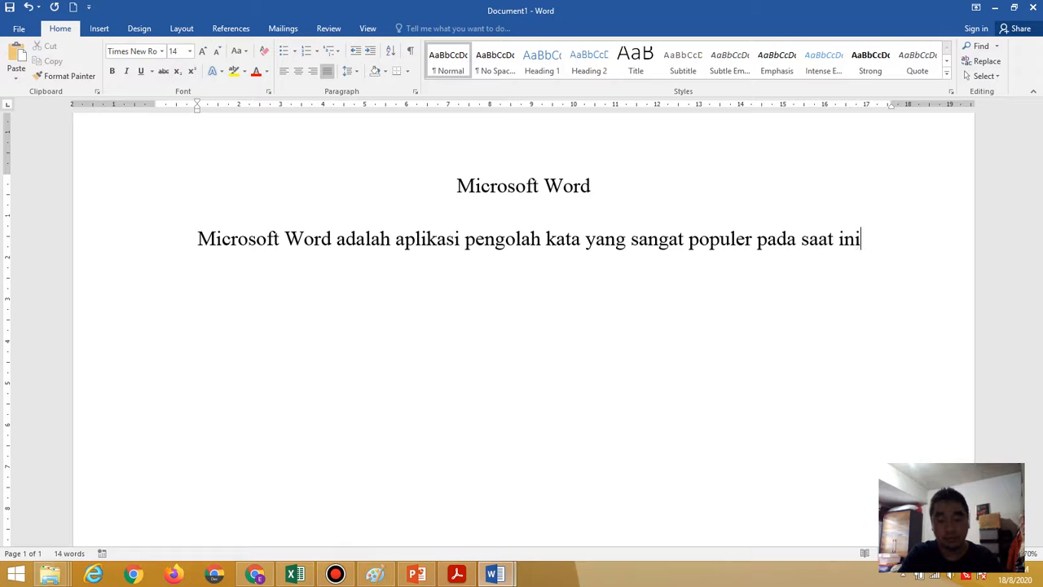
text(.)
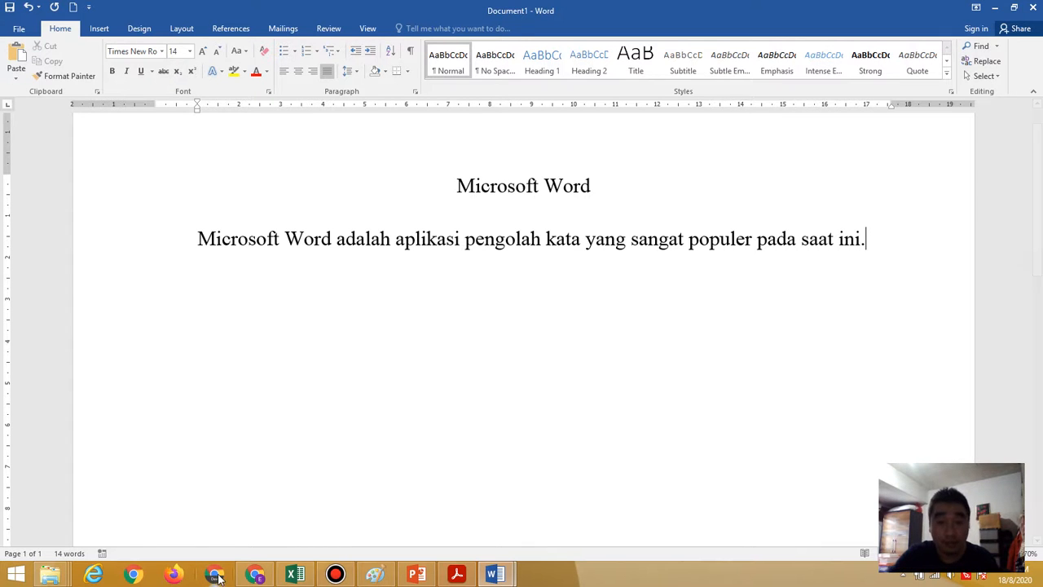
- Check the PDF in Acrobat Reader, return to Document1 in Word and start the second sentence with "Aplikasi yang dikembangkan oleh microsoft ini"
click(456, 574)
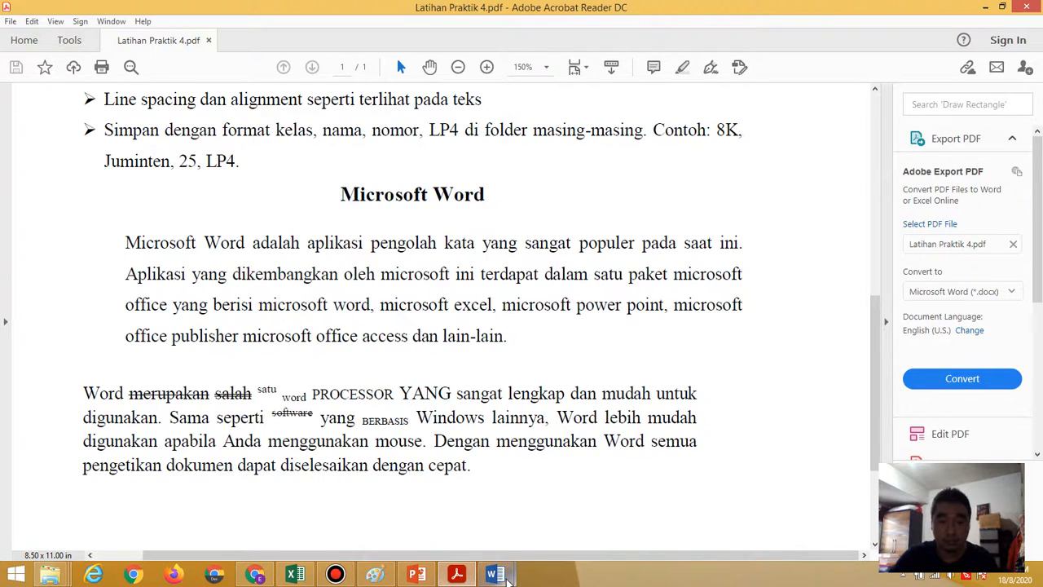
mouse_move(494, 574)
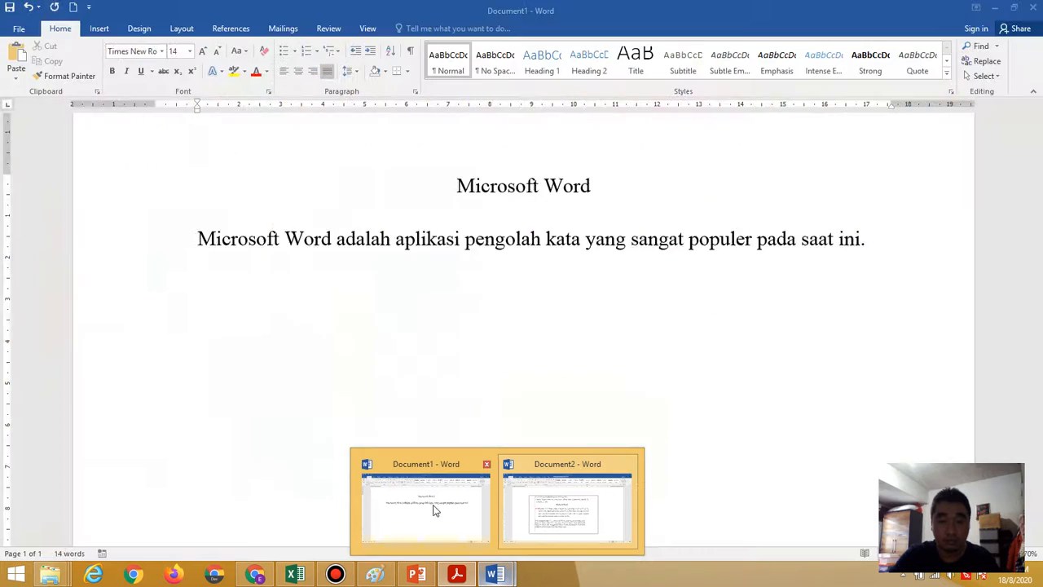
click(430, 505)
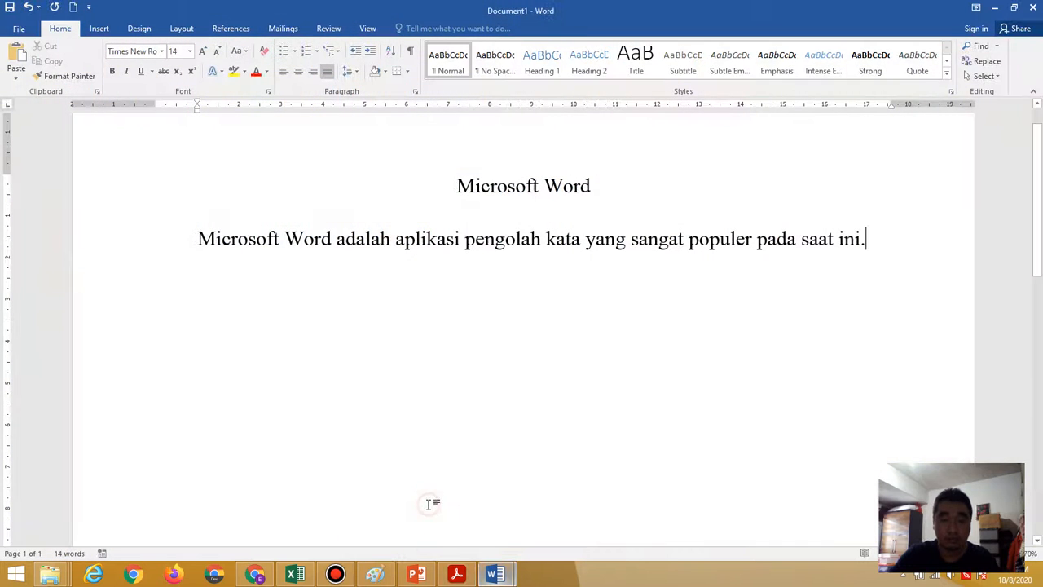
text(Apli)
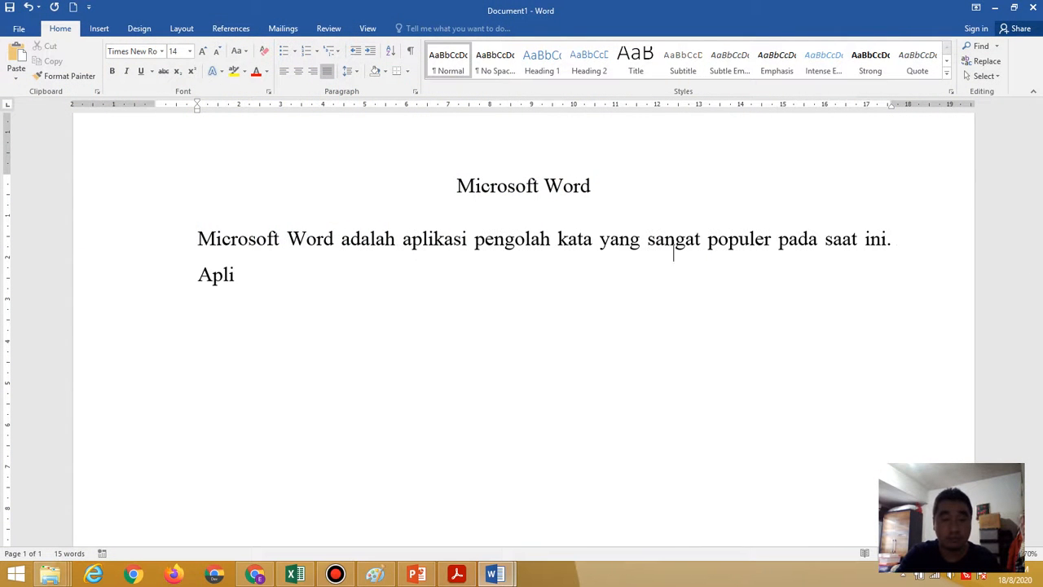
text(kasi )
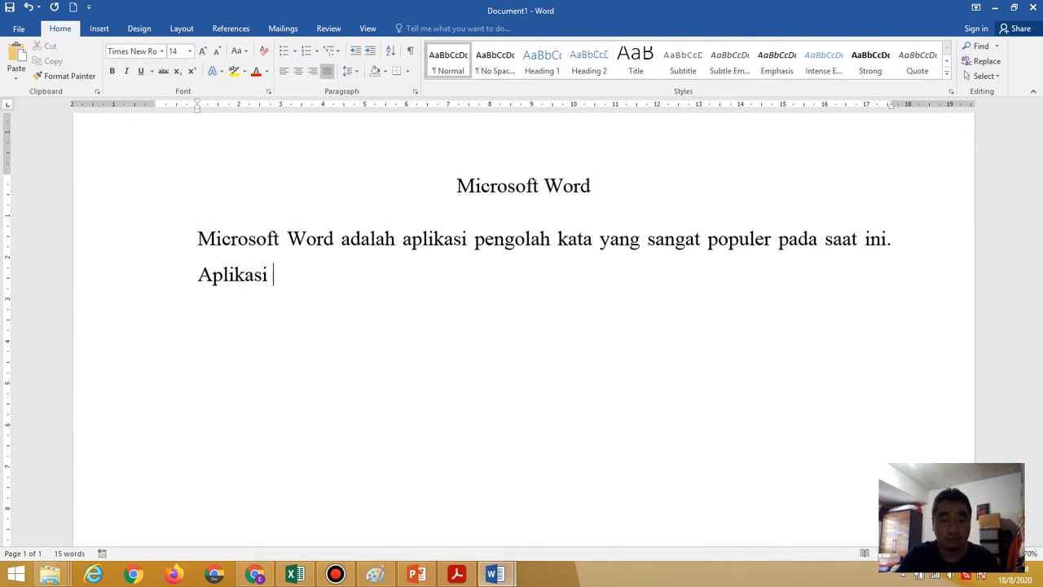
text(yang dikemba)
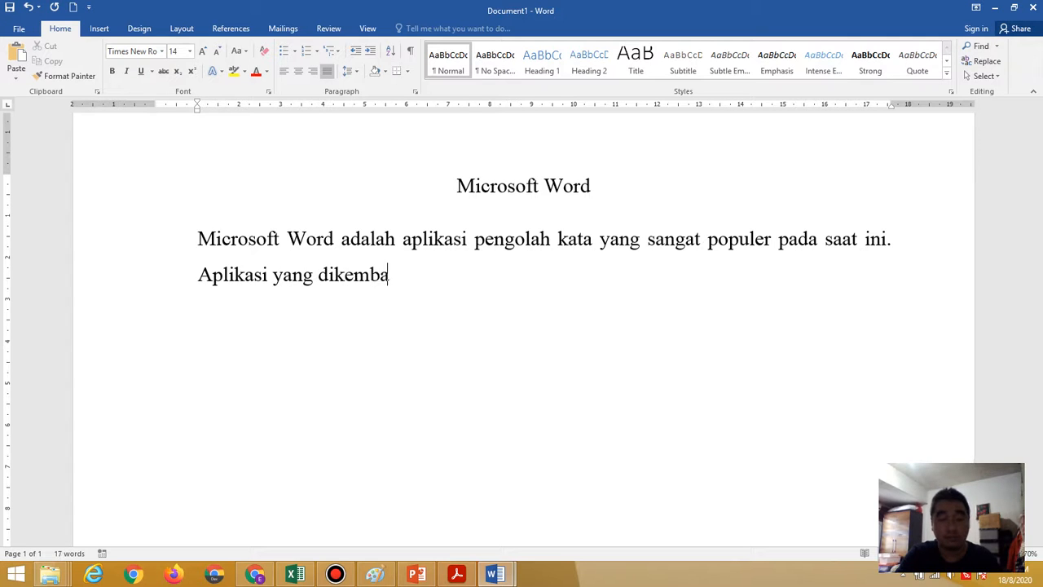
text(ngkan oleh )
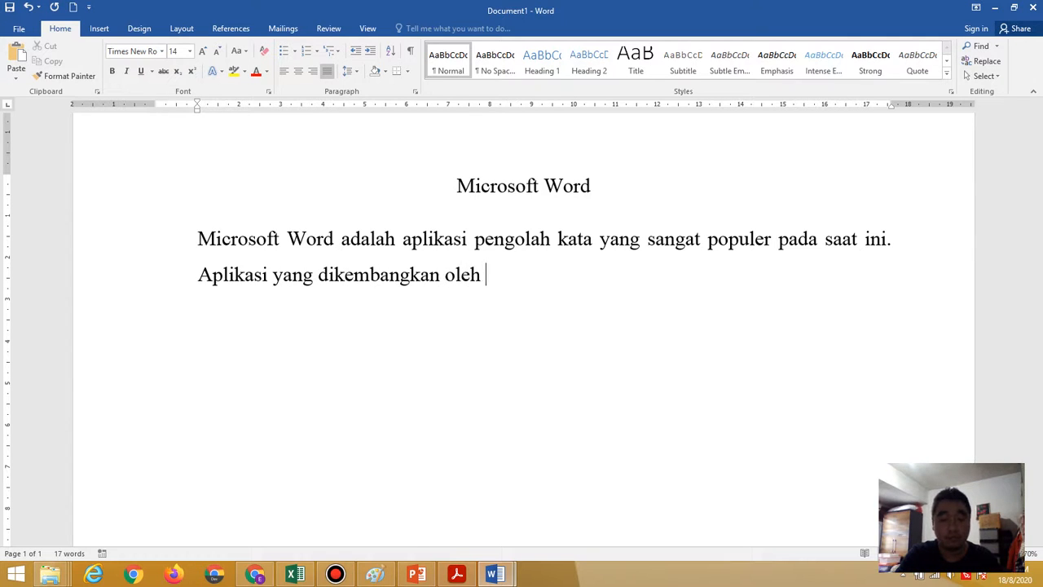
text(microso)
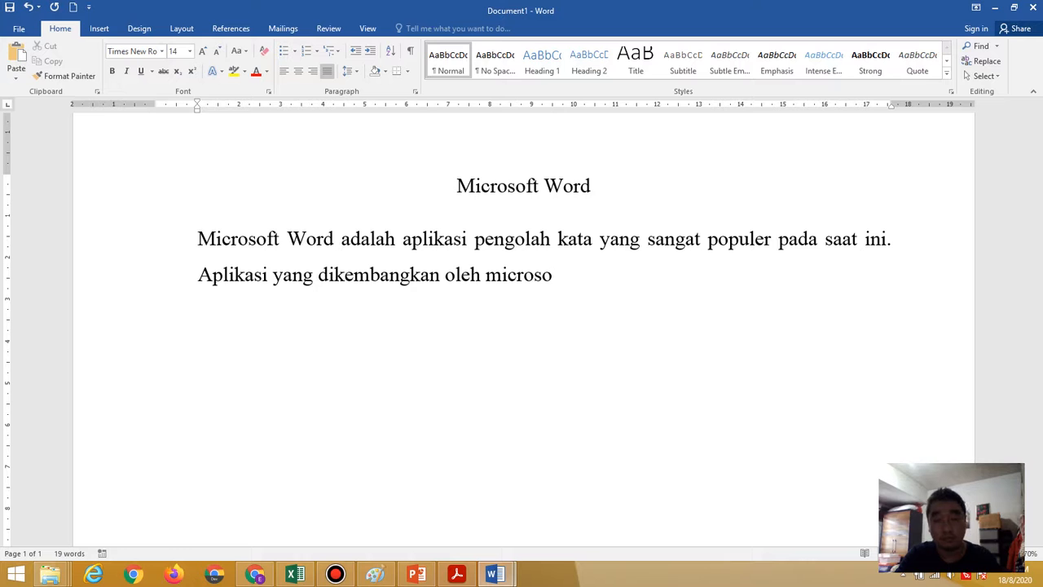
text(ft ini)
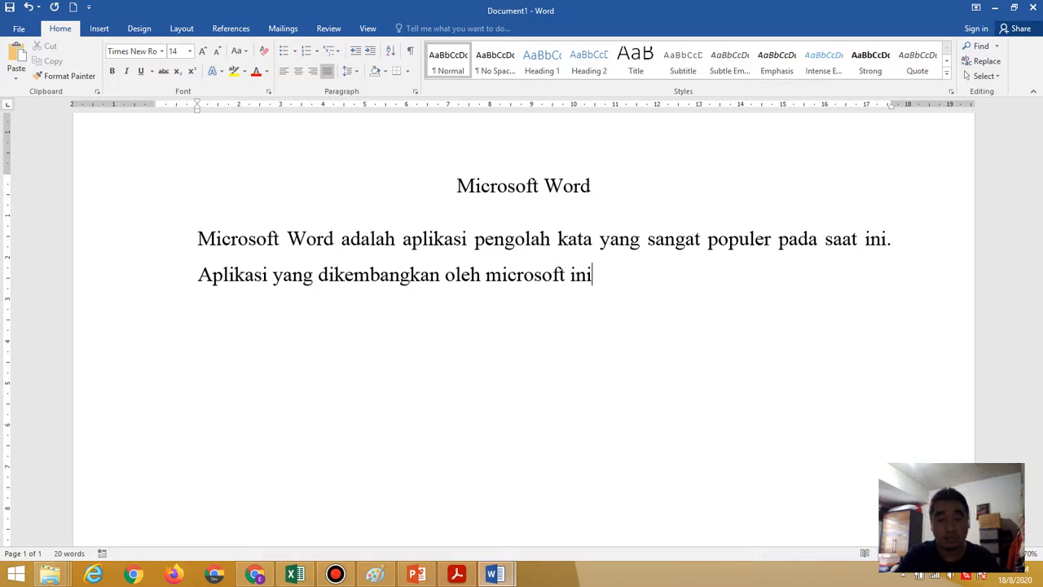
- Check the PDF in Acrobat Reader, return to Word and continue the second sentence with "terdapat dalam satu paket microsoft office"
click(470, 572)
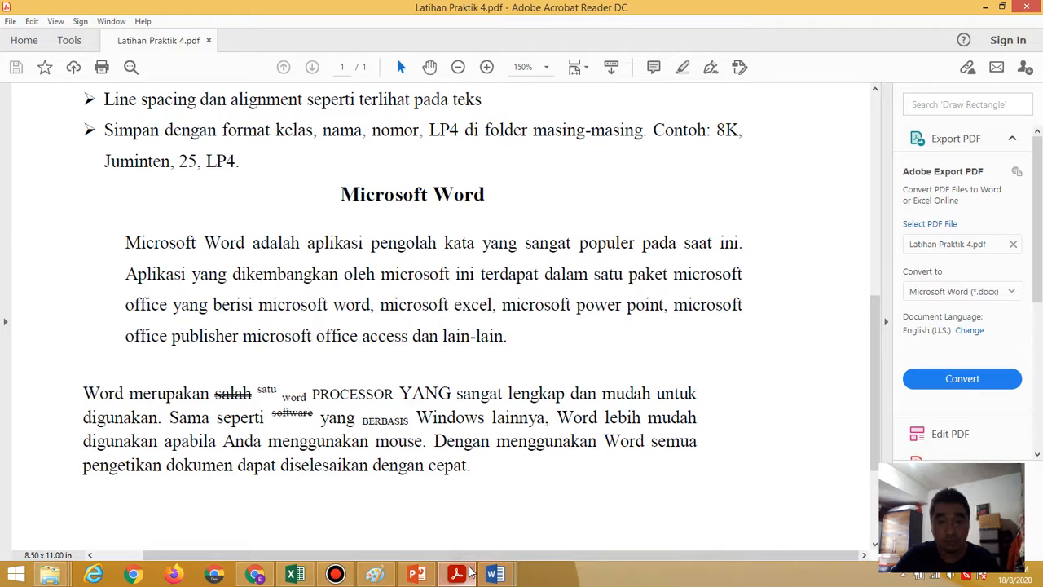
click(470, 573)
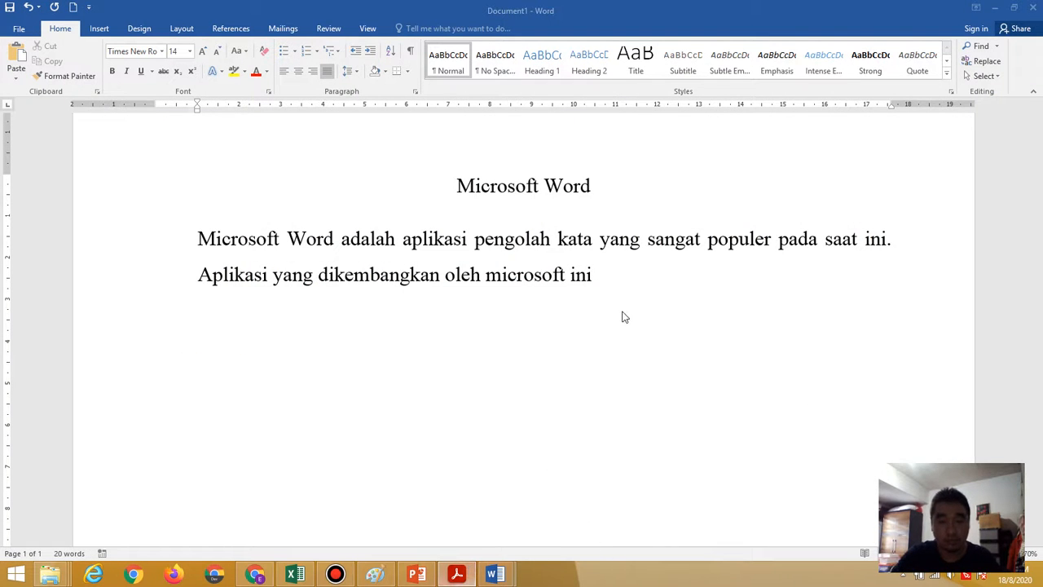
click(612, 273)
text(te)
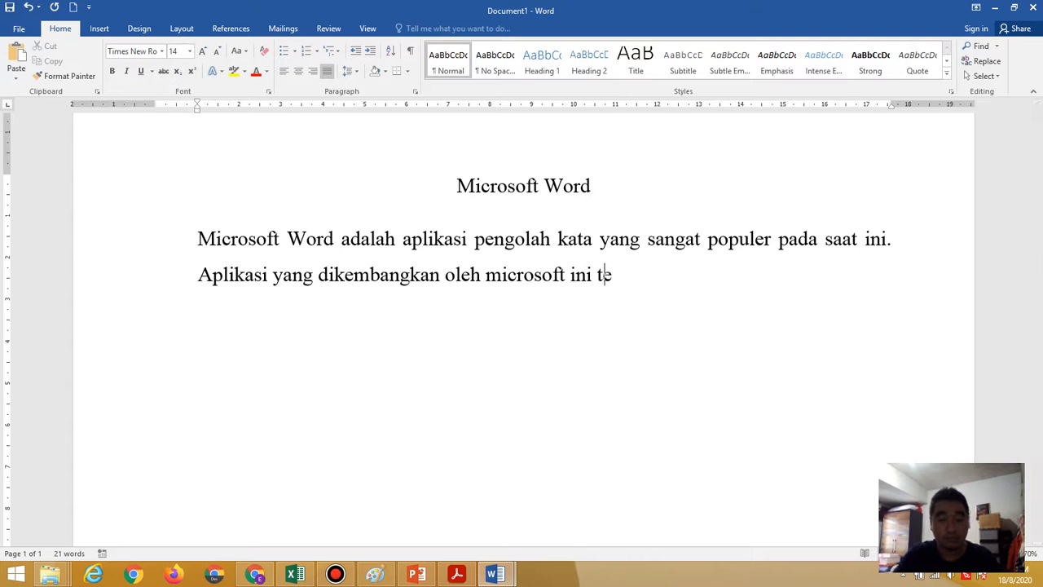
text(rdapat dal)
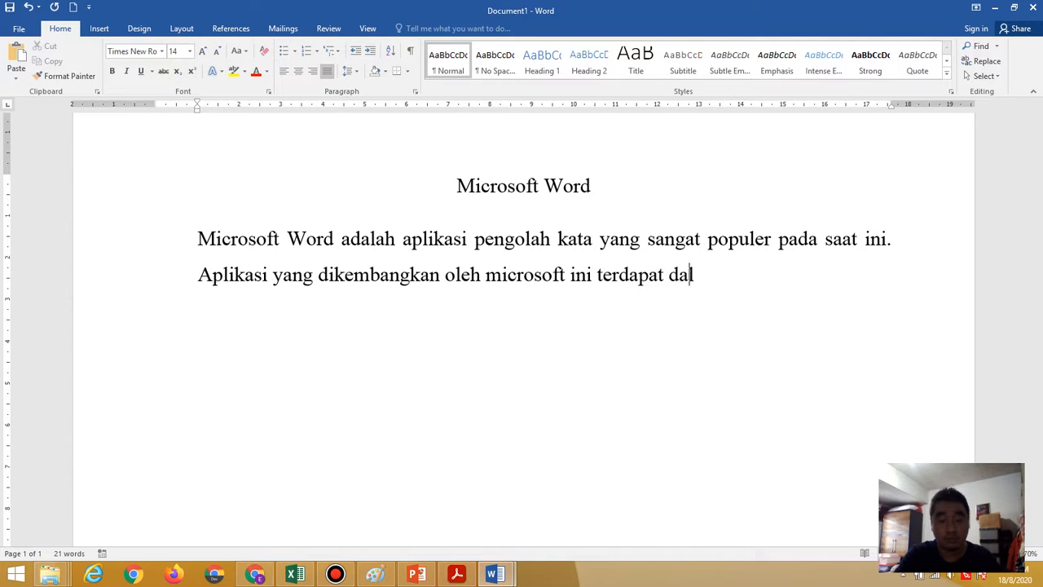
text(am satu pa)
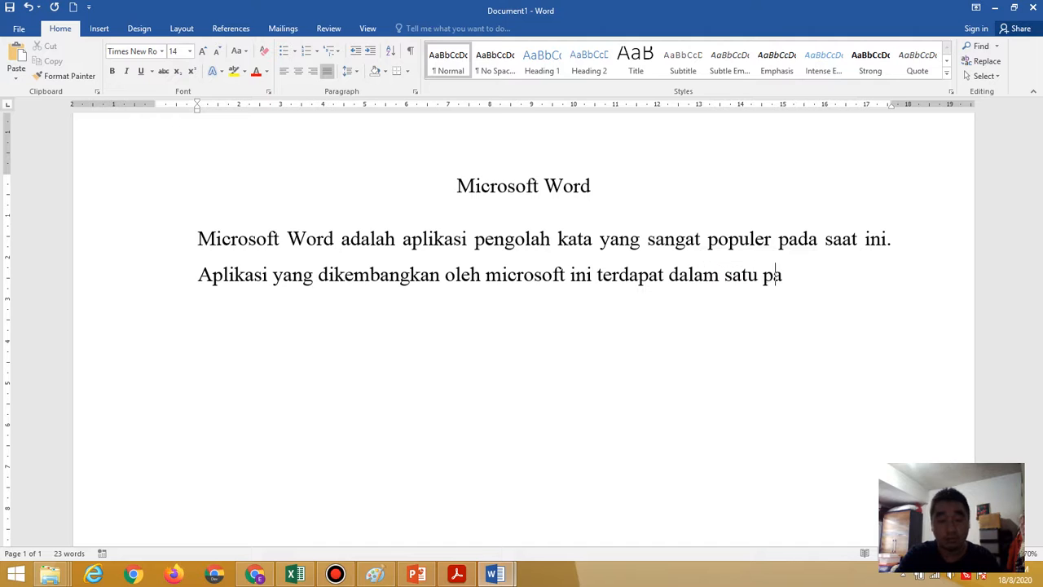
text(ket micro)
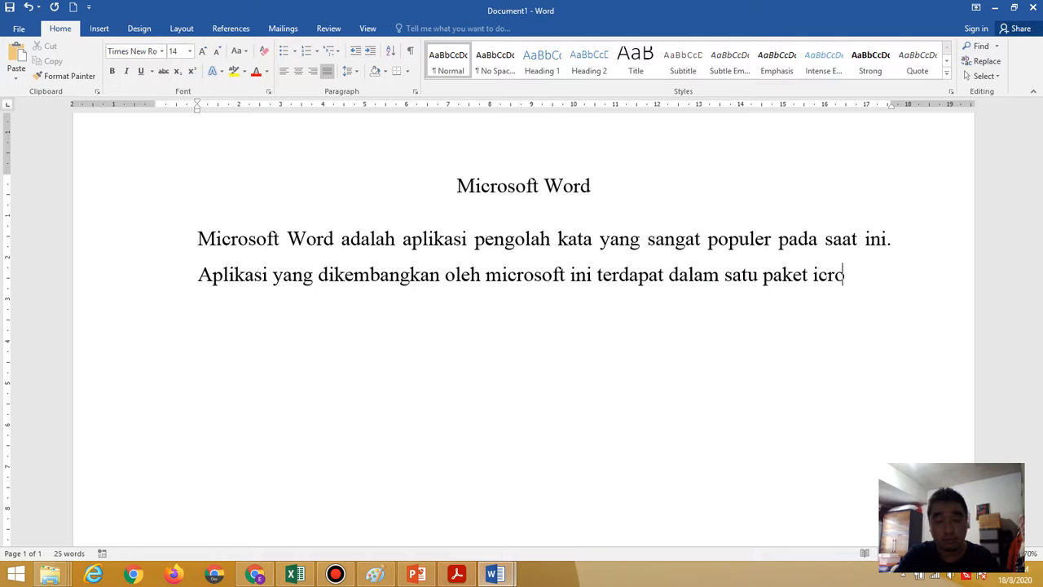
key(BackSpace)
key(BackSpace)
key(BackSpace)
key(BackSpace)
key(BackSpace)
text(microsoft )
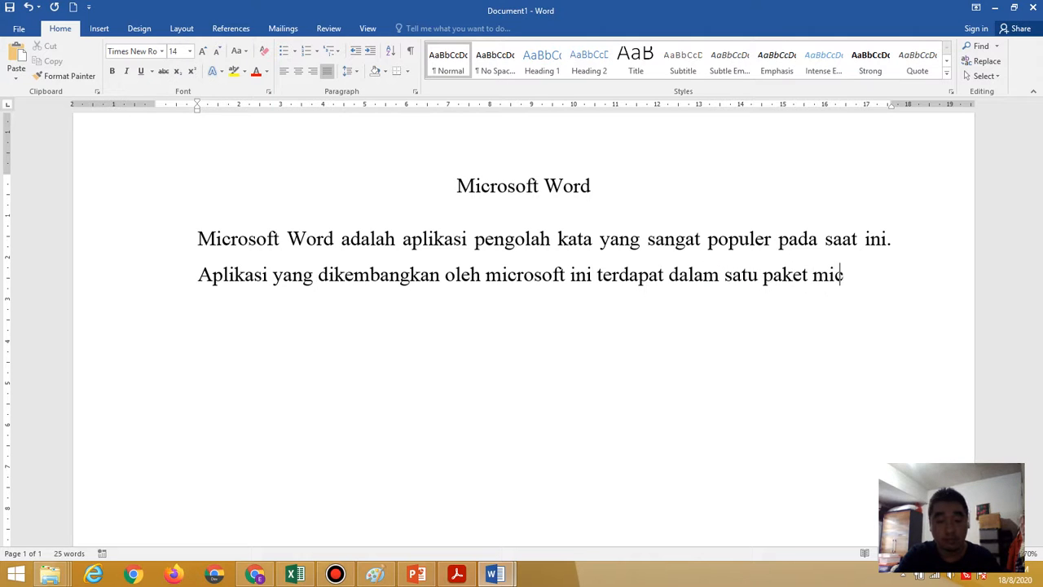
text(office)
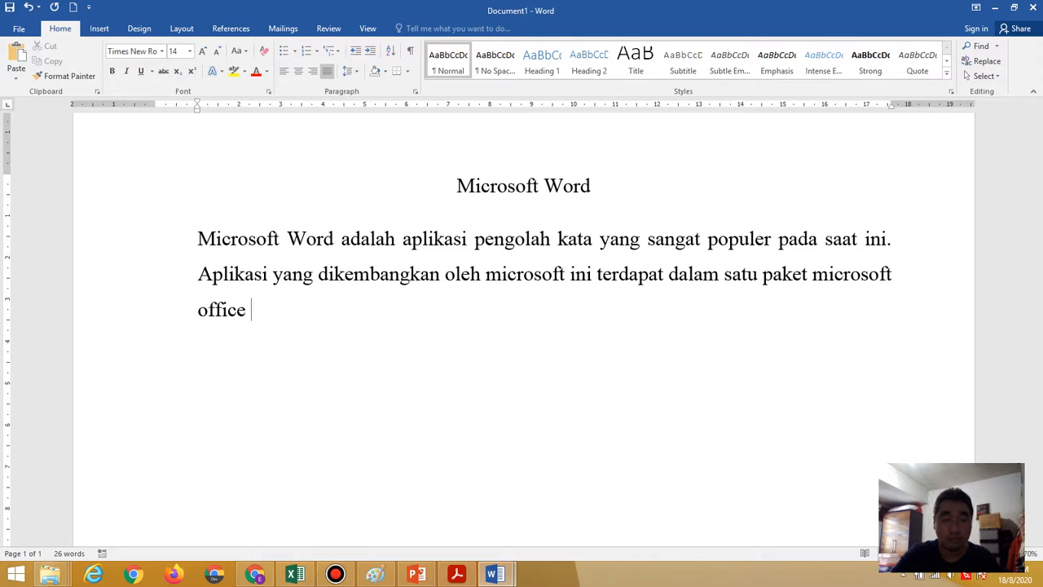
- Check the PDF in Acrobat Reader, return to Word and continue the second sentence with "yang berisi microsoft word, microsoft excel,"
click(458, 575)
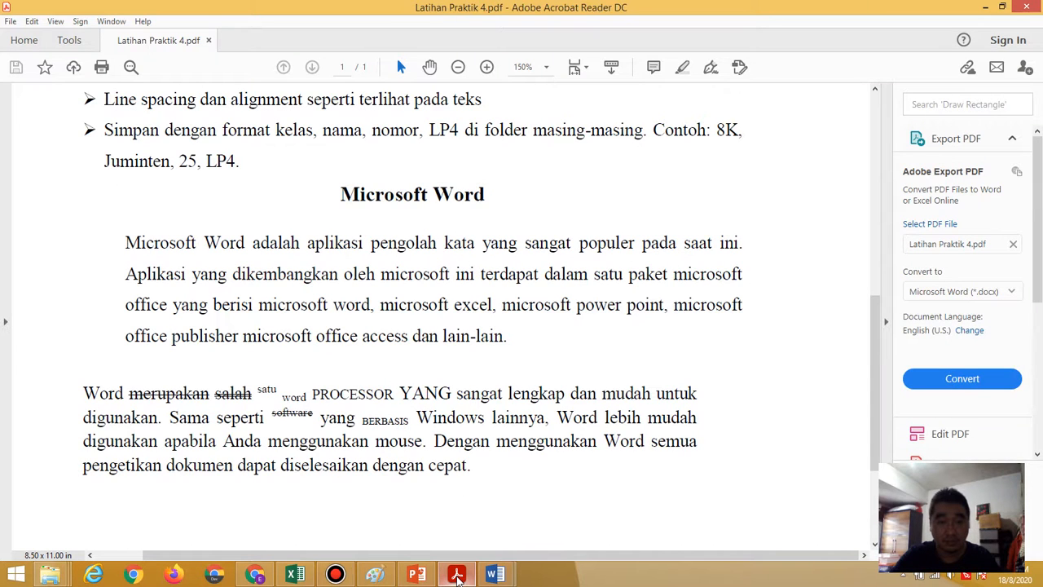
click(458, 575)
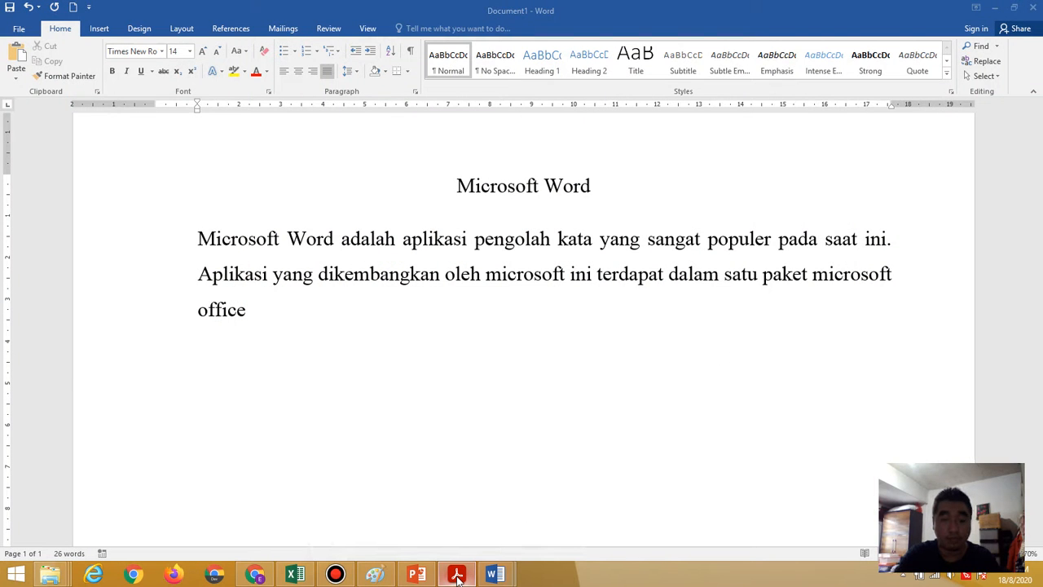
click(434, 333)
text(yang ber)
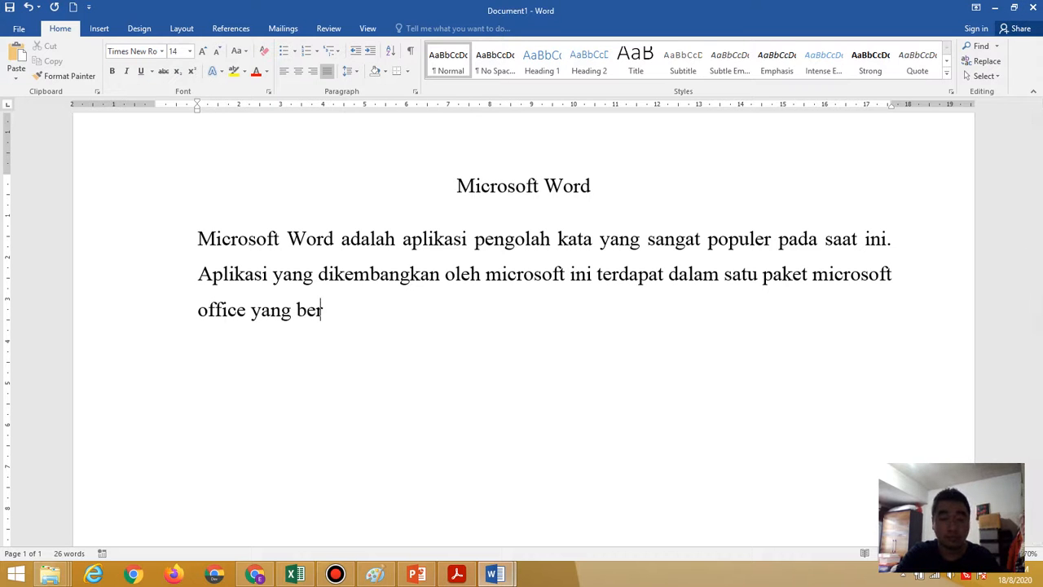
text(isi microsoft)
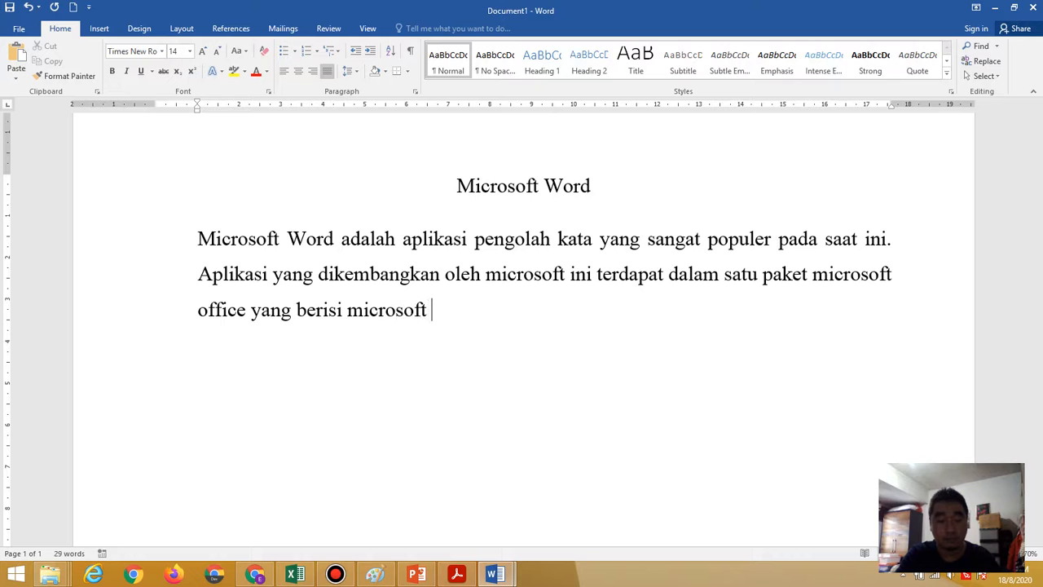
text( word, mi)
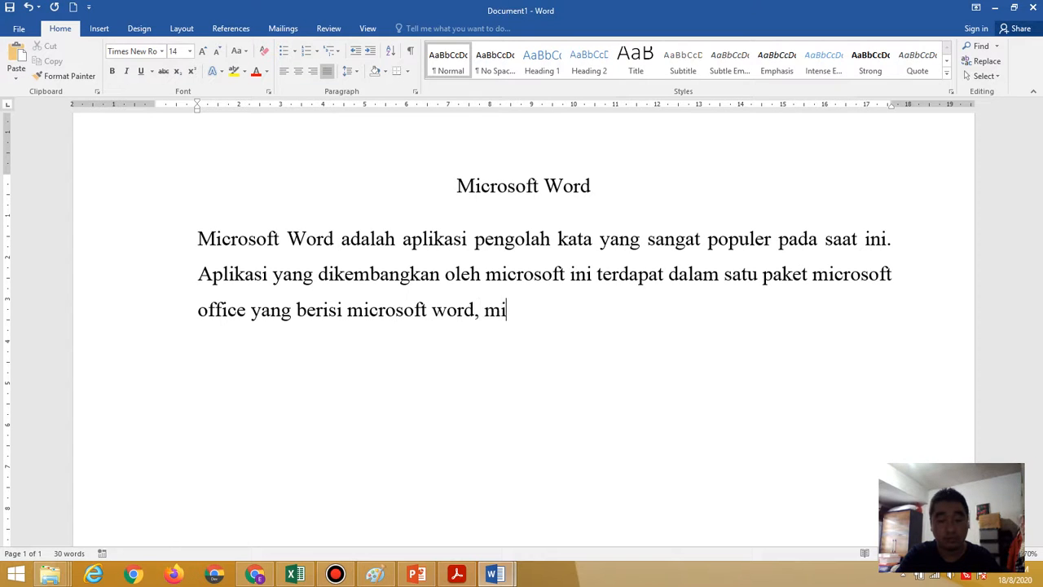
text(crosoft )
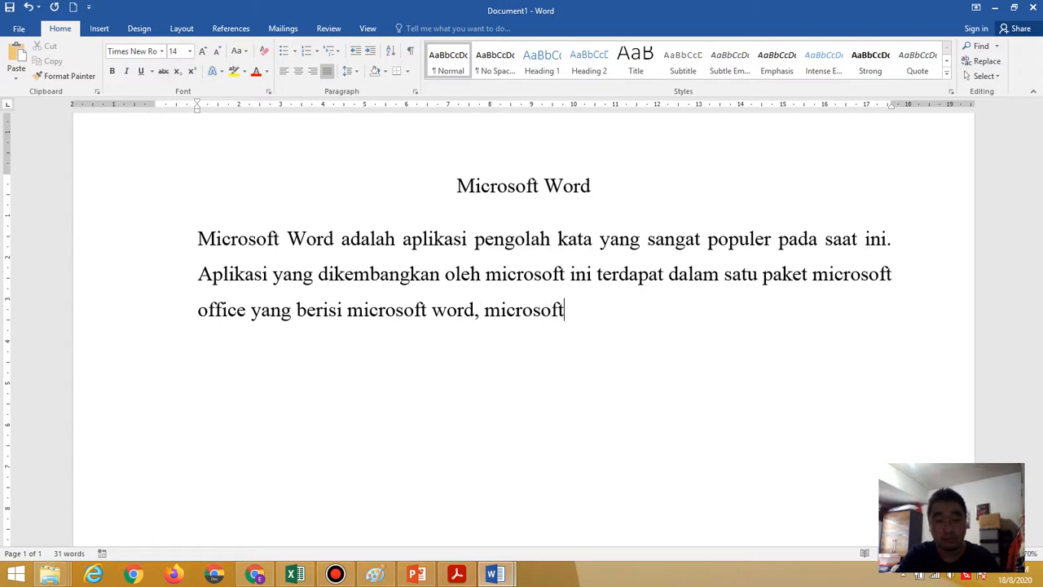
text(excel,)
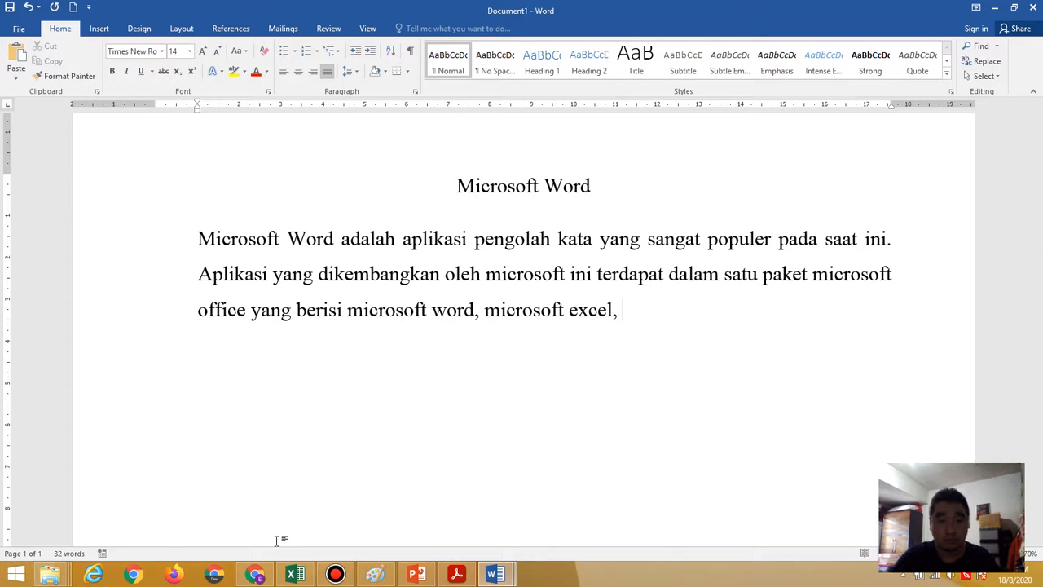
- Check the PDF in Acrobat Reader, return to Word and continue the second sentence with "microsoft powerpoint,"
click(457, 574)
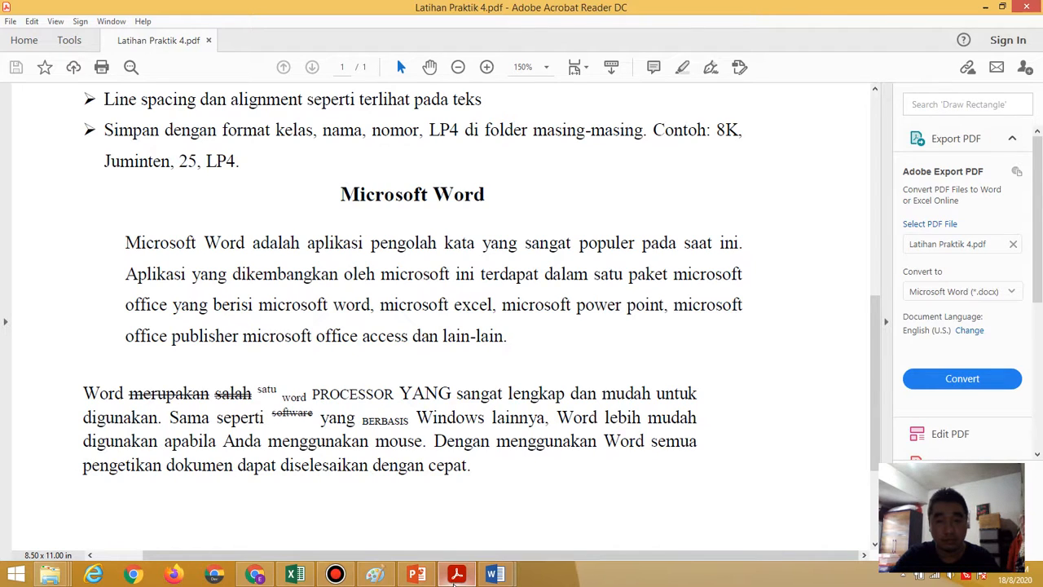
click(454, 580)
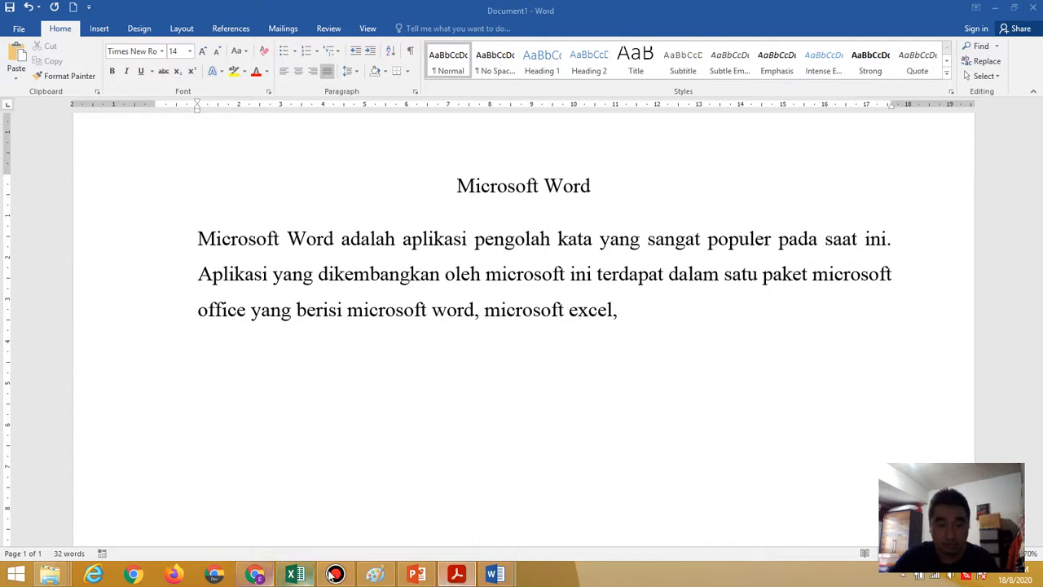
click(461, 574)
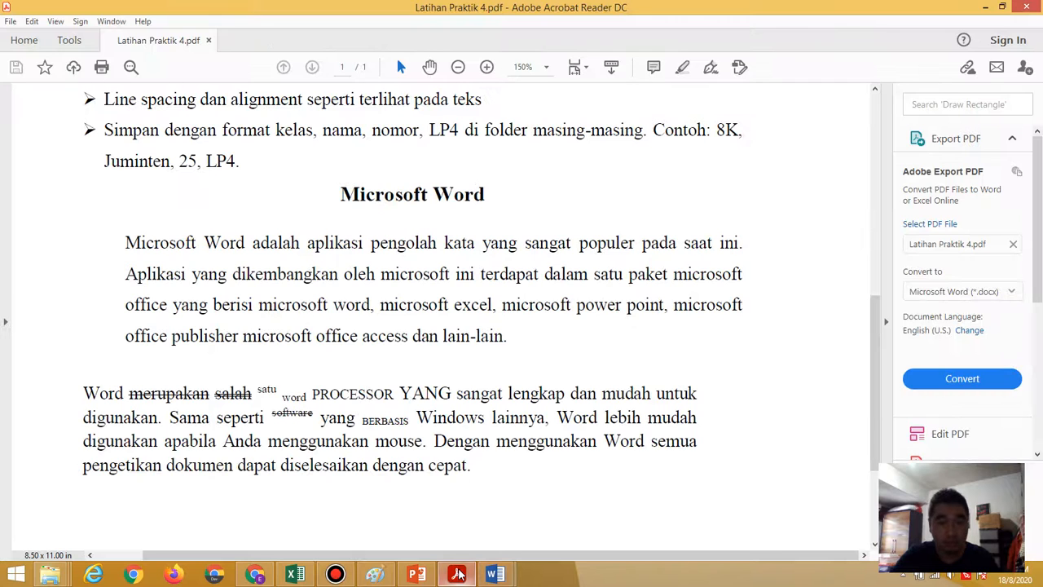
click(459, 575)
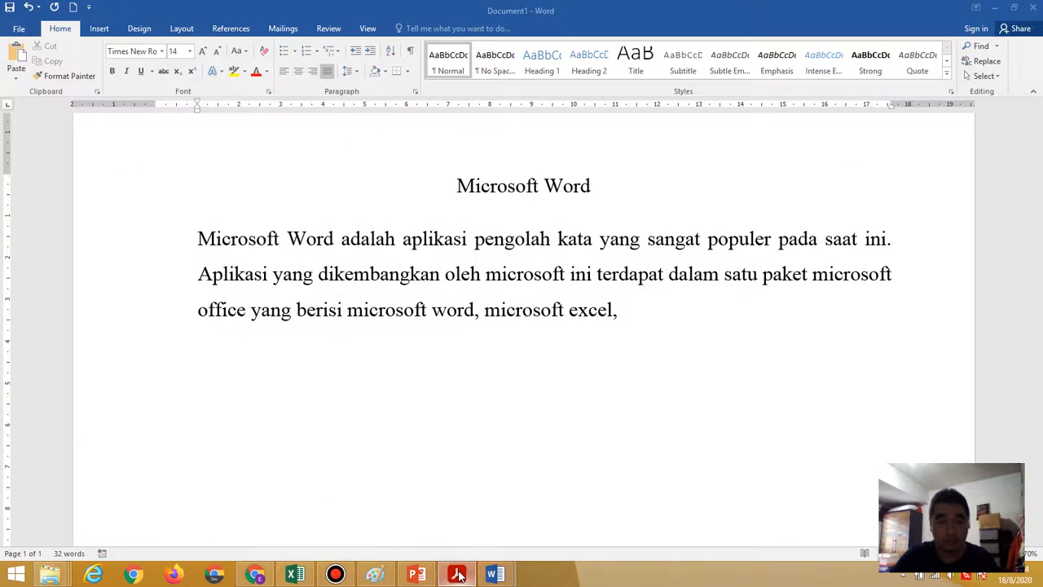
click(687, 300)
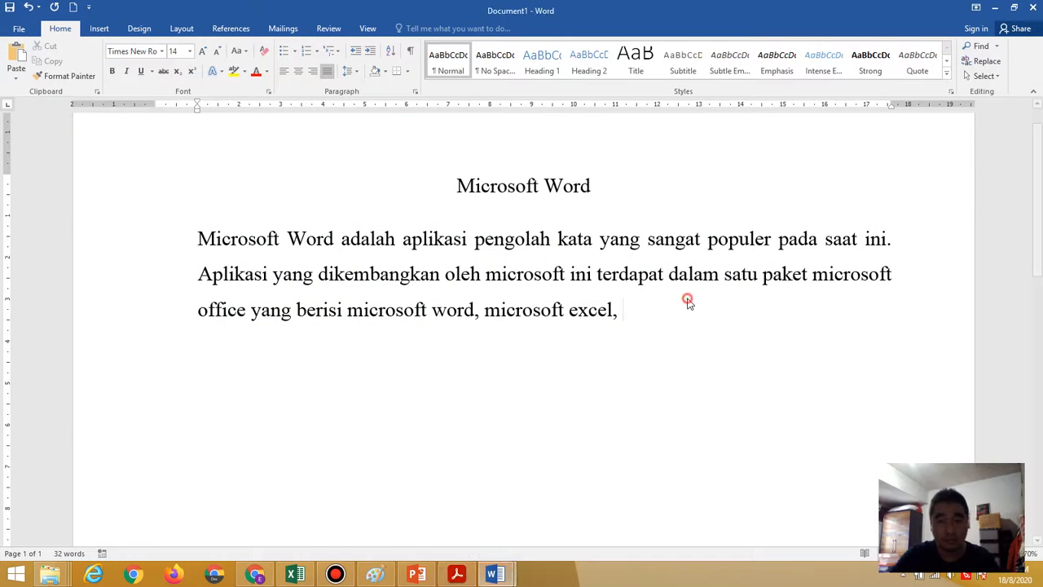
double_click(687, 303)
text(mic)
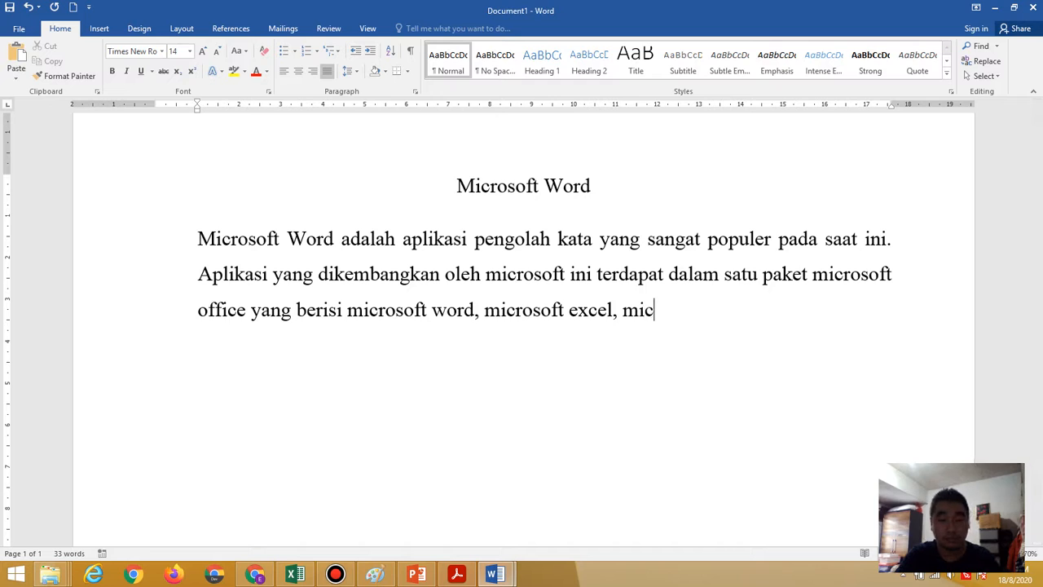
text(rosoft powe)
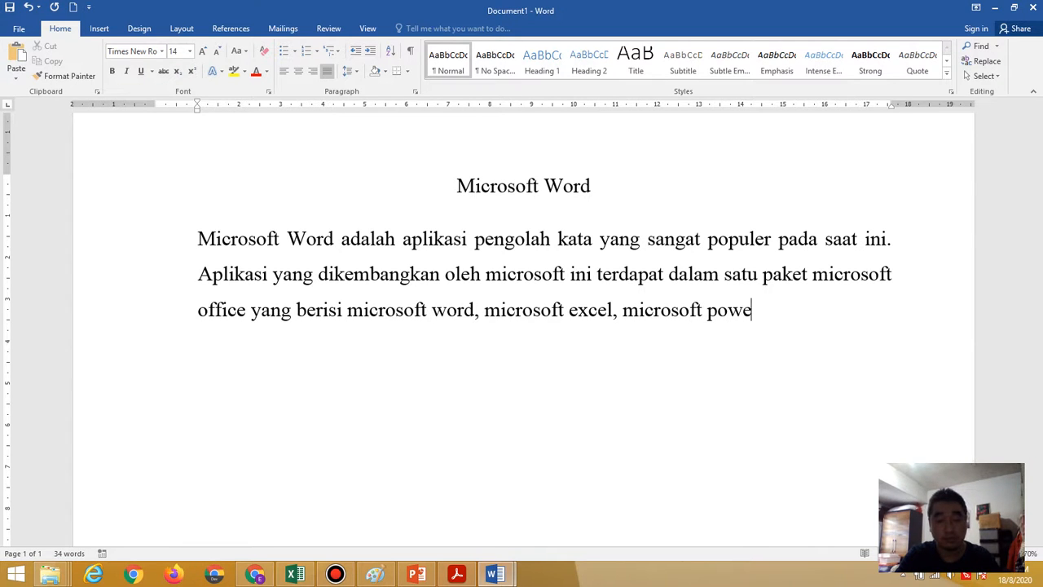
text(rp)
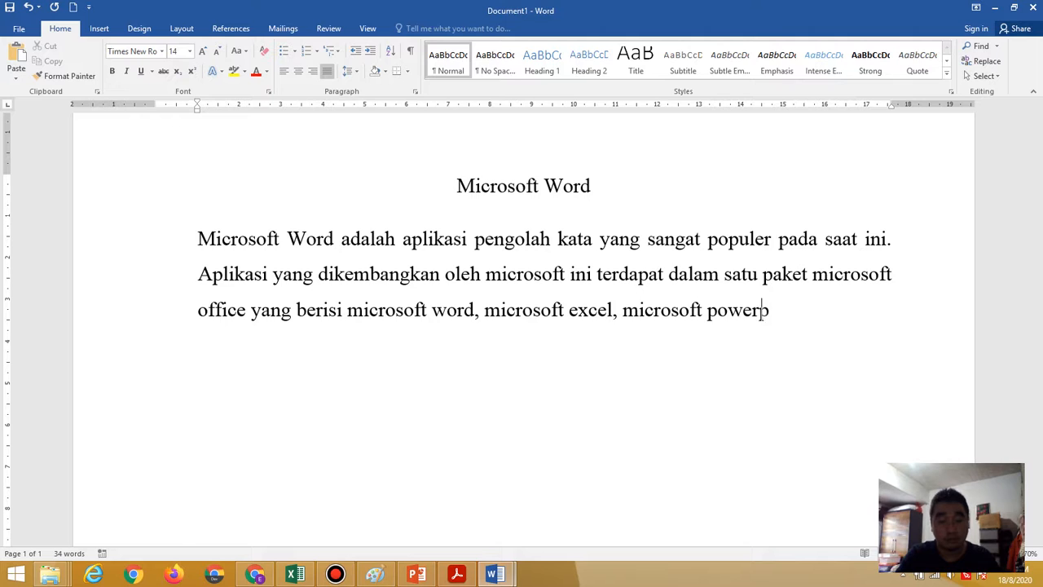
text(oint,)
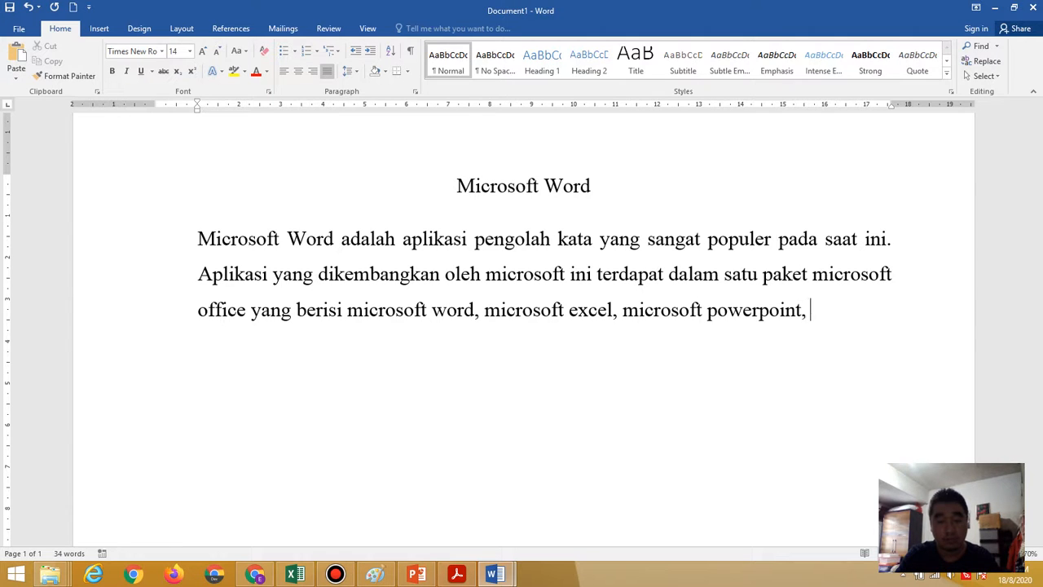
- Compare the wording with the PDF in Acrobat Reader, return to Word and split "powerpoint" into "power point"
click(441, 577)
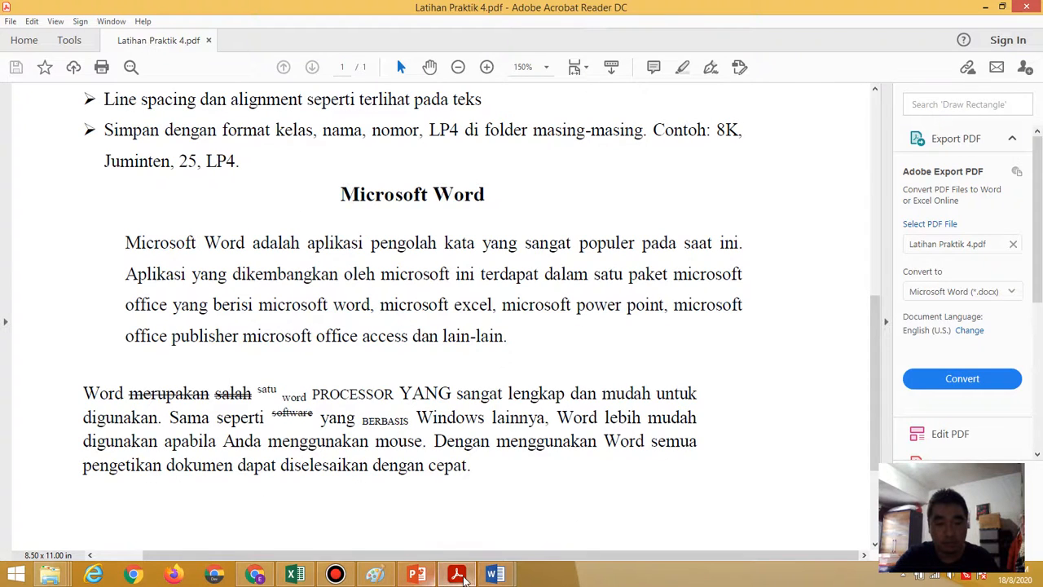
mouse_move(459, 579)
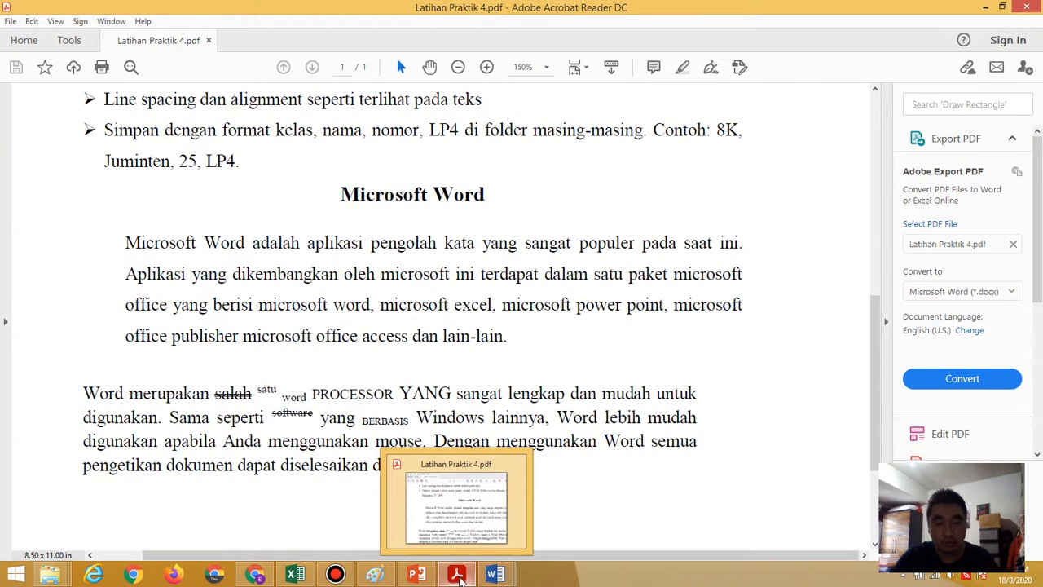
click(459, 579)
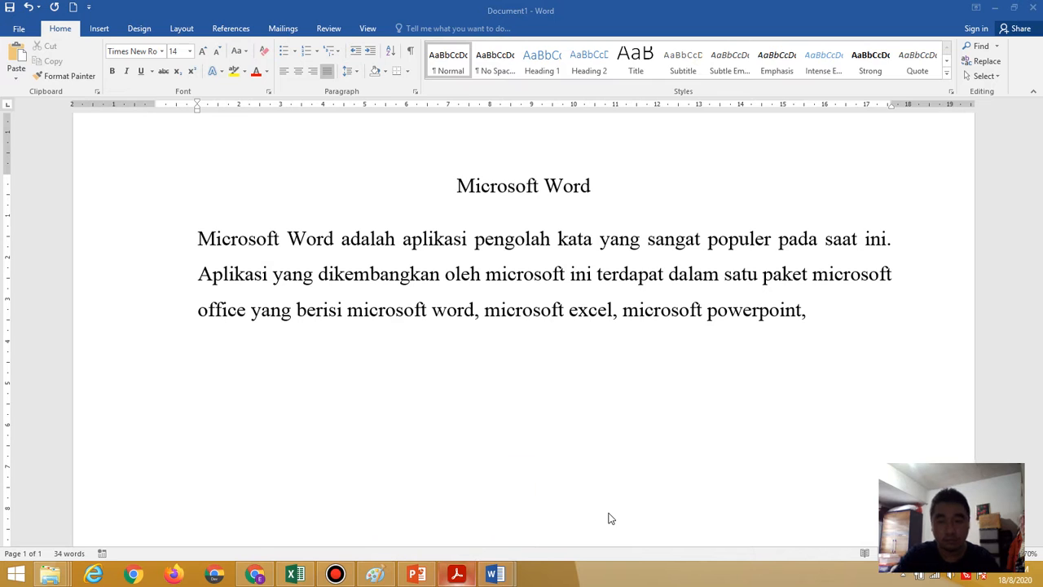
click(761, 311)
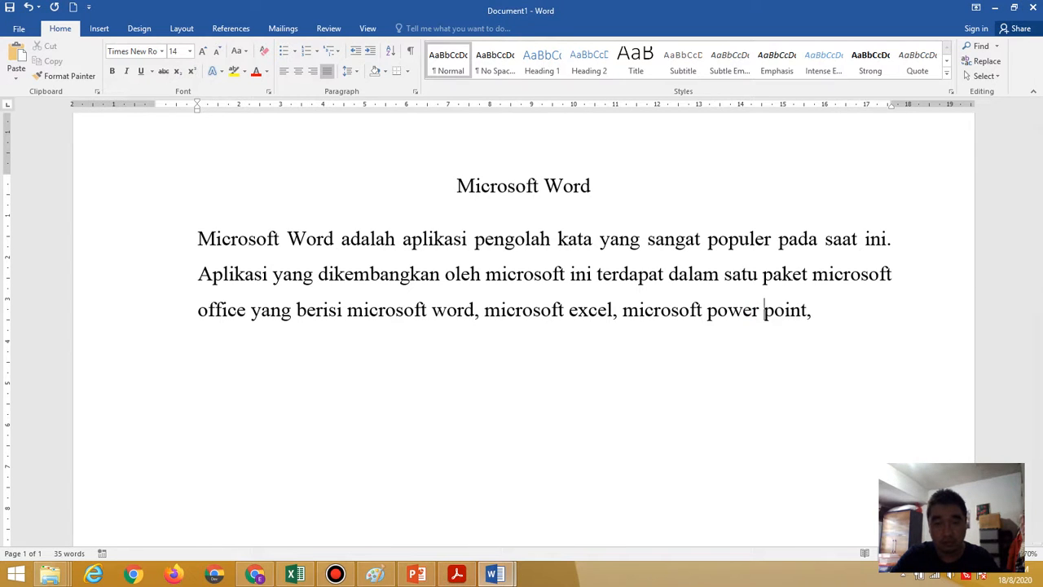
- Continue the second sentence at the end of the paragraph with "microsoft office publisher,"
click(829, 325)
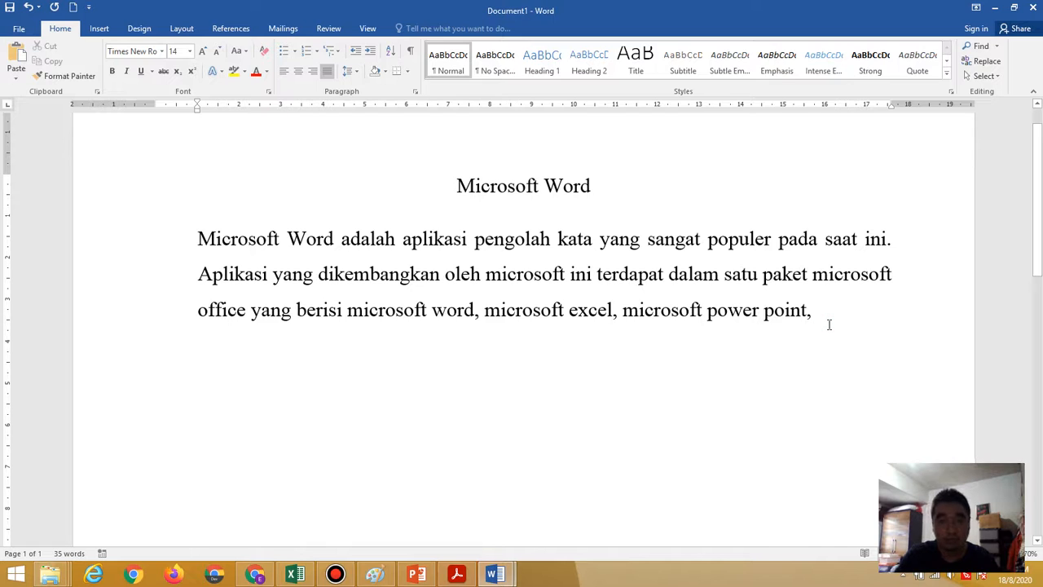
text(microsof)
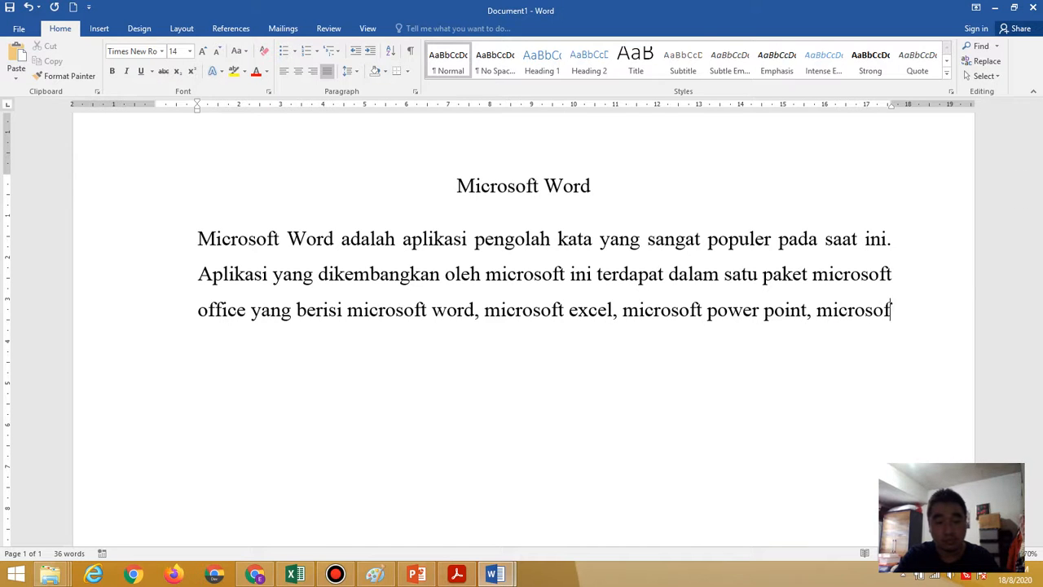
text(t offic)
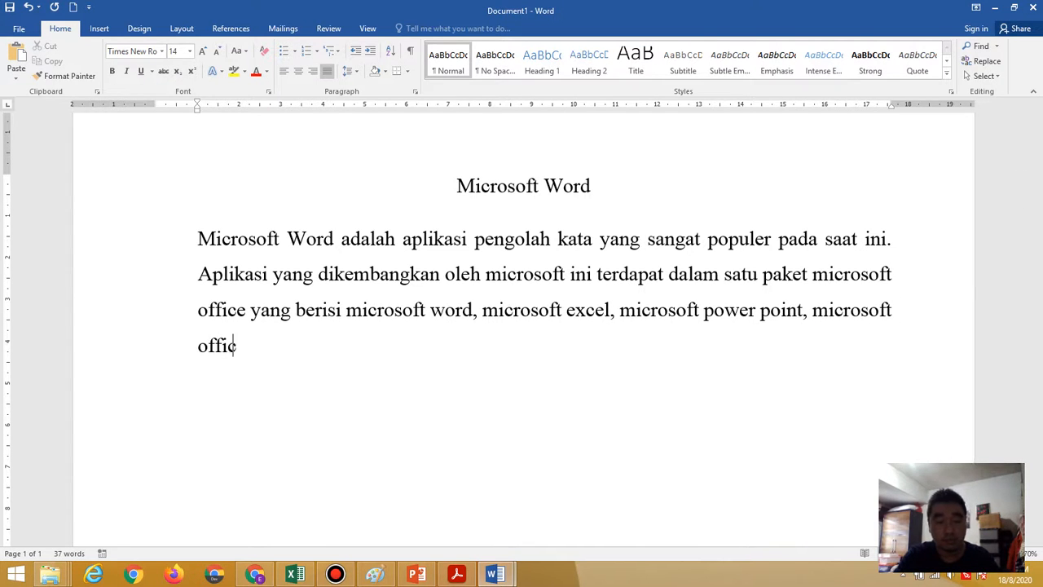
text(e publisher,)
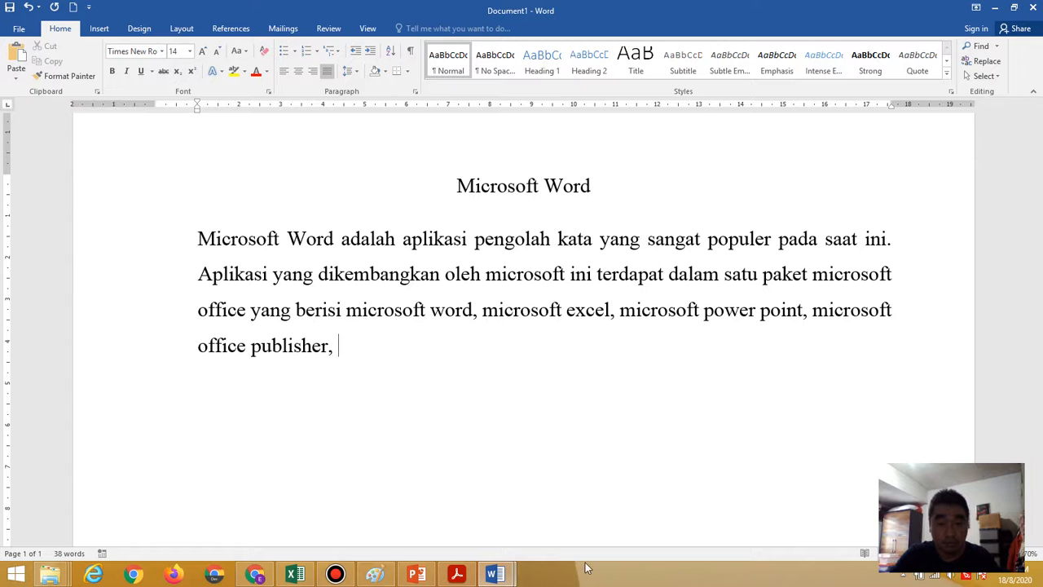
- Check the PDF in Acrobat Reader, return to Word and finish the second sentence with "microsoft office access dan lain-lain."
click(458, 575)
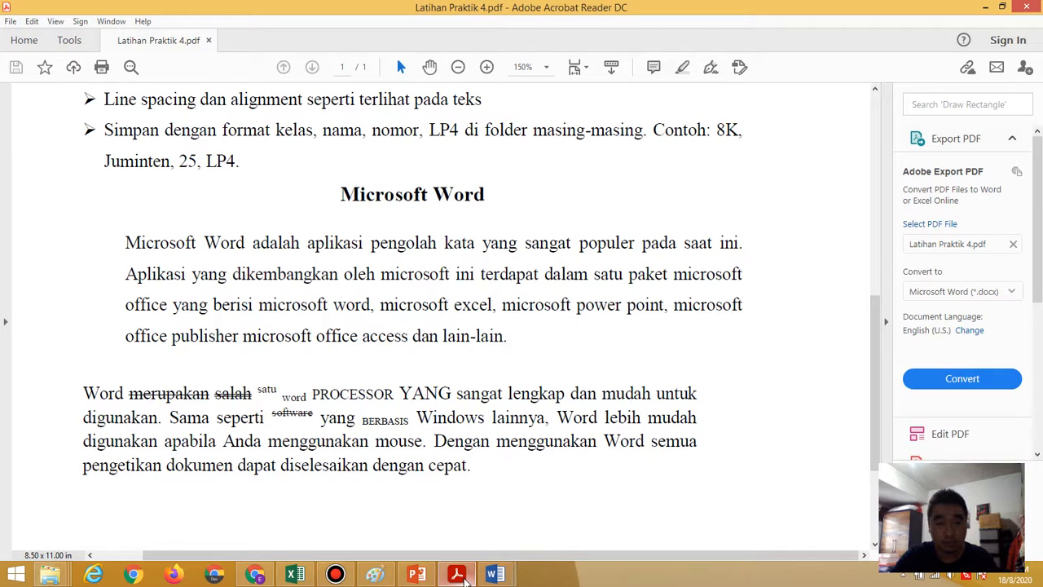
click(464, 578)
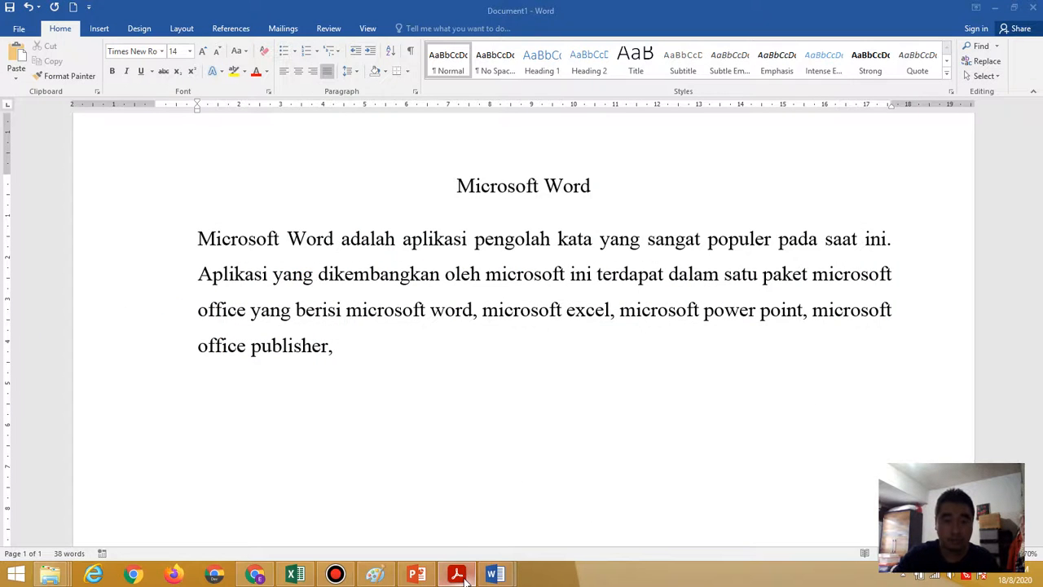
click(410, 355)
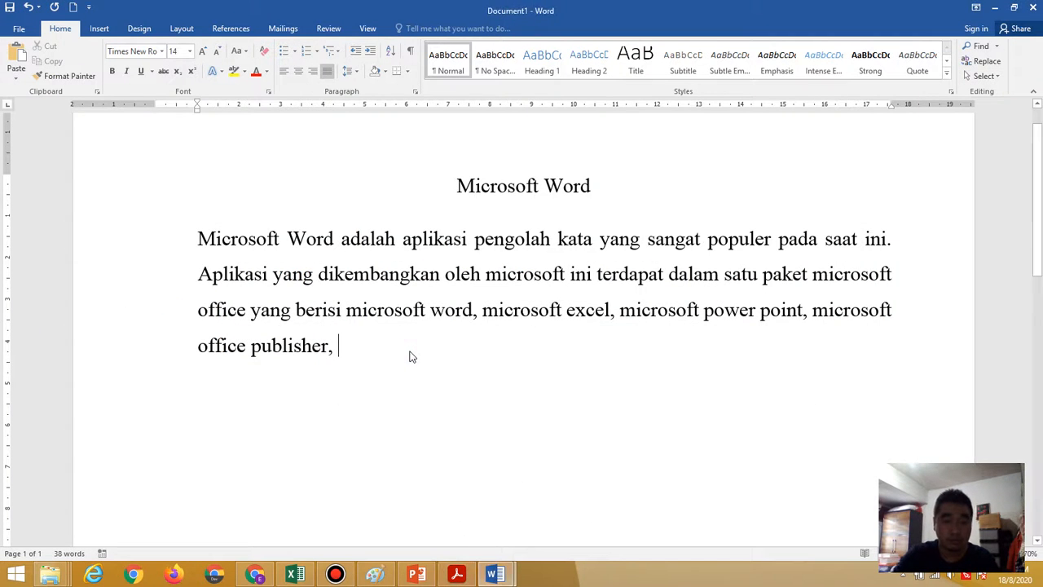
text(microsoft )
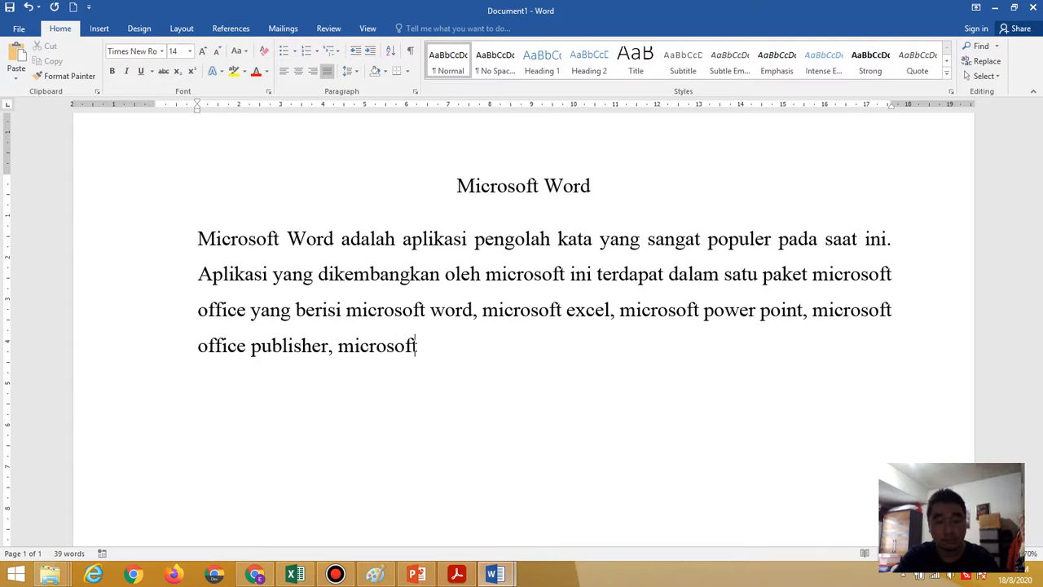
text(office )
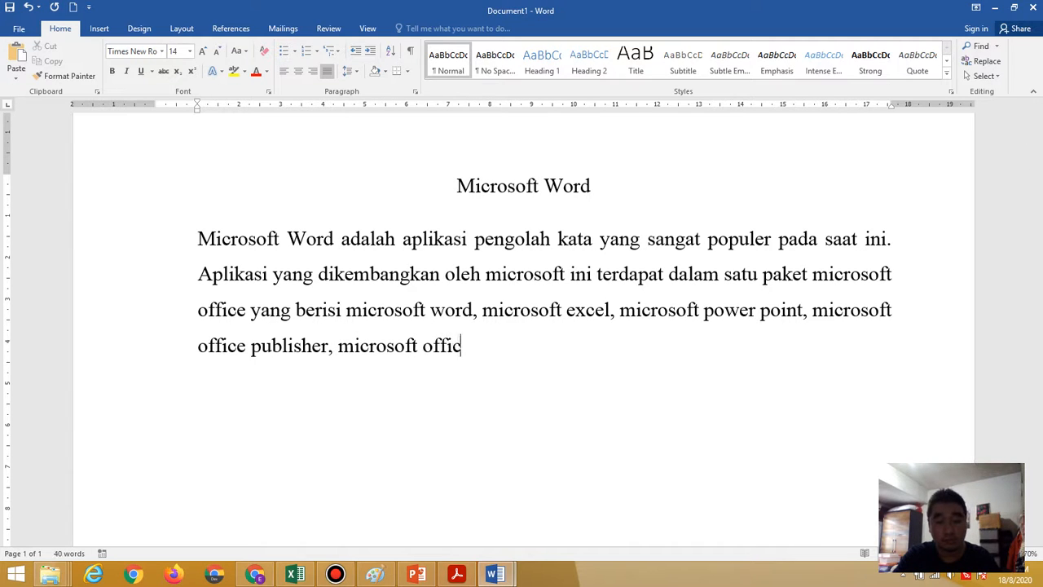
text(acces)
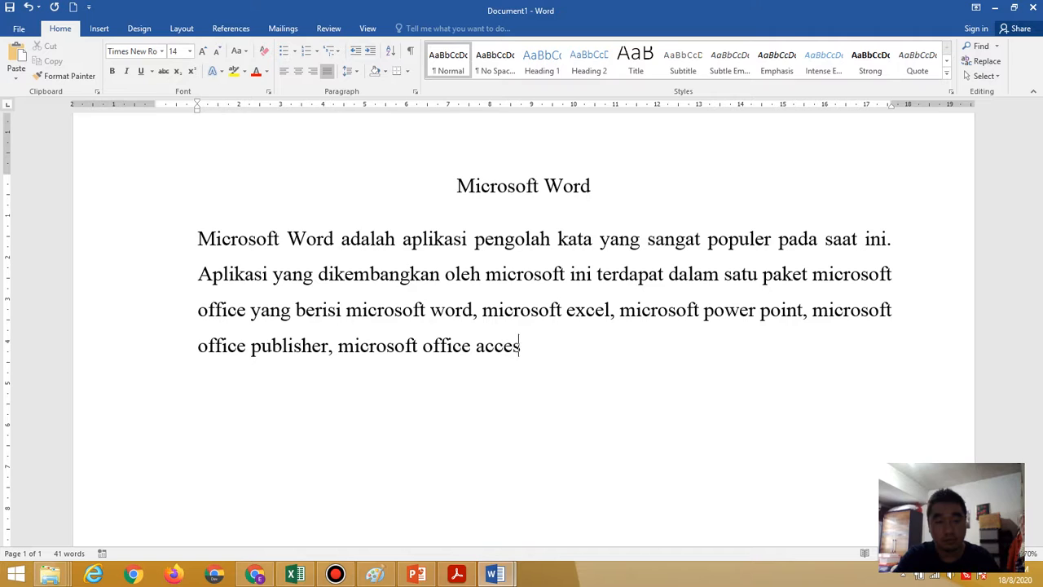
text(s dan la)
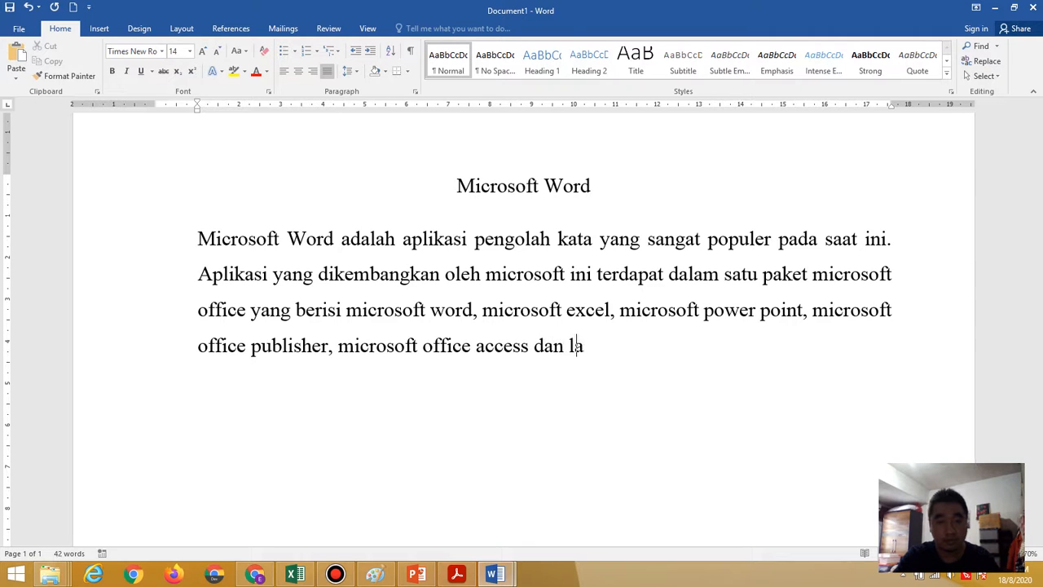
text(in-lain.)
- Check the finished paragraph against the PDF in Acrobat Reader, return to Word and start a new paragraph below it
click(507, 575)
click(467, 576)
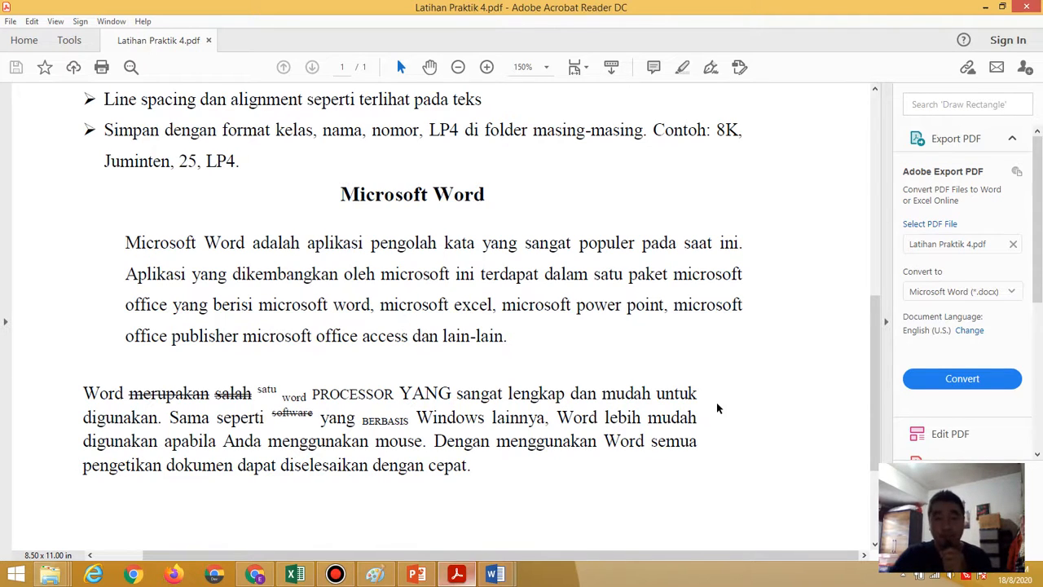
click(985, 7)
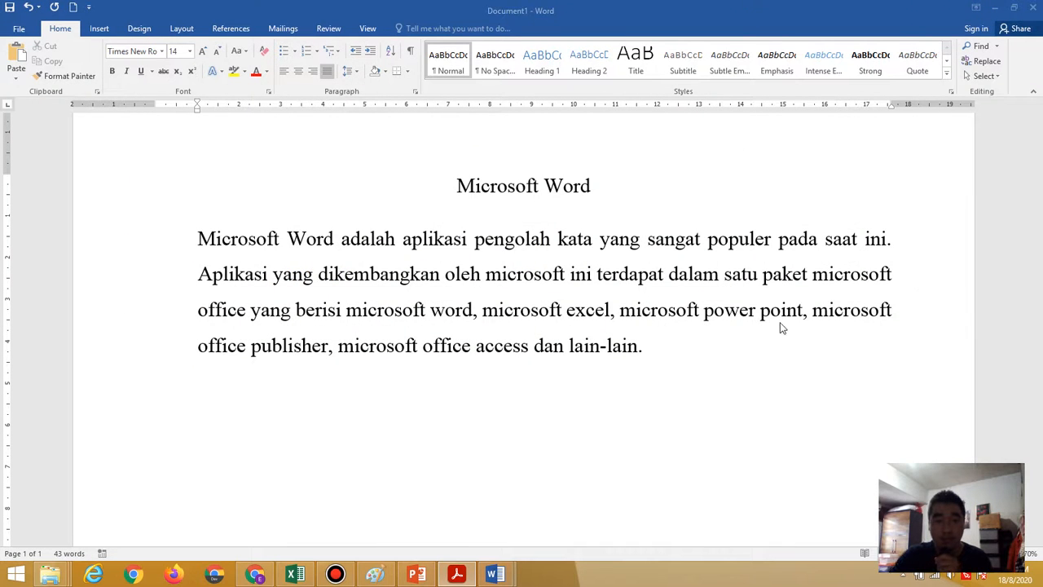
click(720, 350)
key(Return)
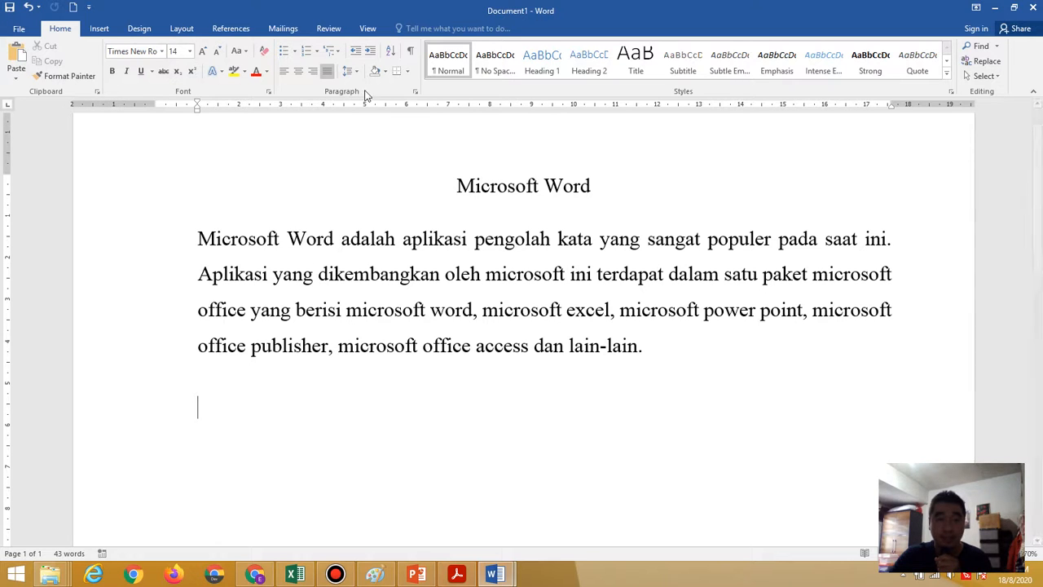
- Set the new paragraph's left indentation to 0 cm, comparing with the second paragraph in the PDF in Acrobat Reader before applying
click(415, 92)
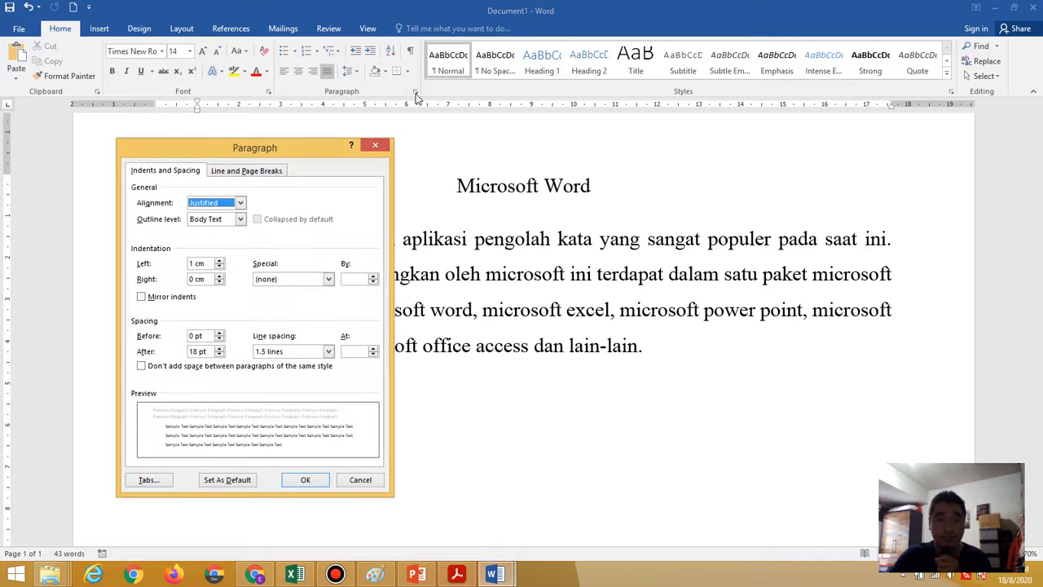
click(219, 266)
click(219, 267)
click(220, 266)
click(219, 268)
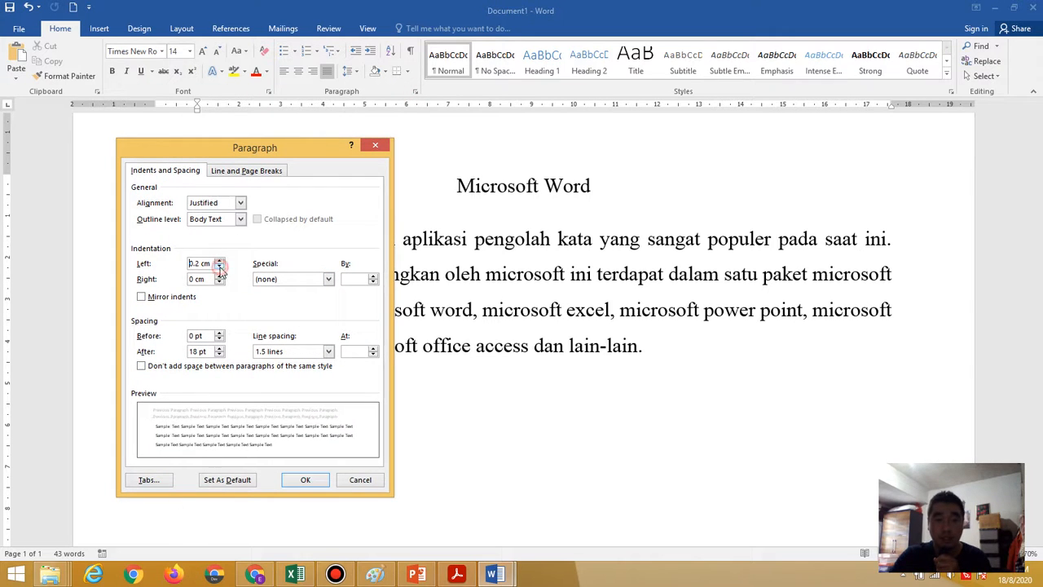
click(219, 267)
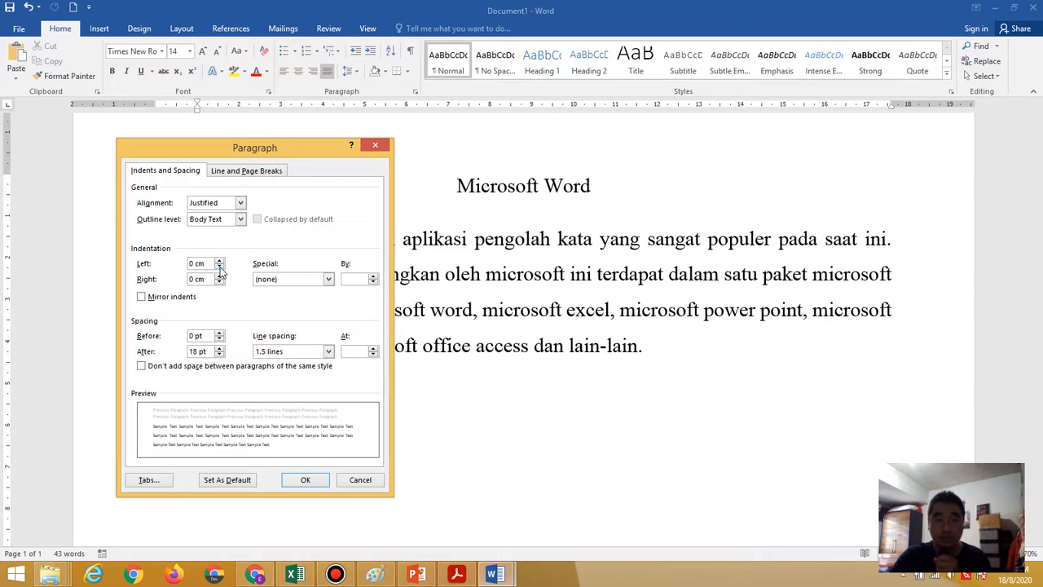
drag(235, 152, 193, 139)
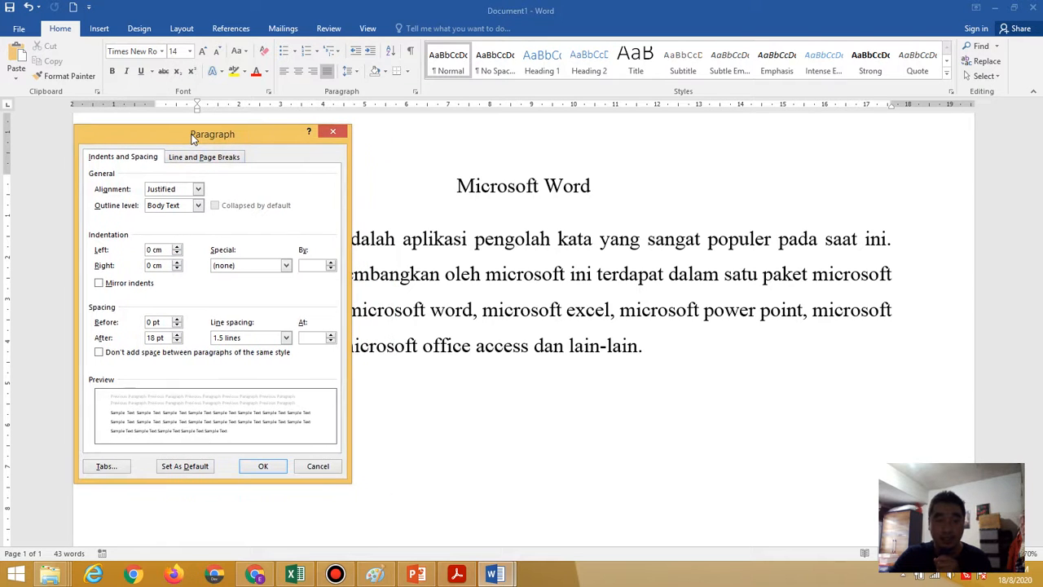
click(457, 574)
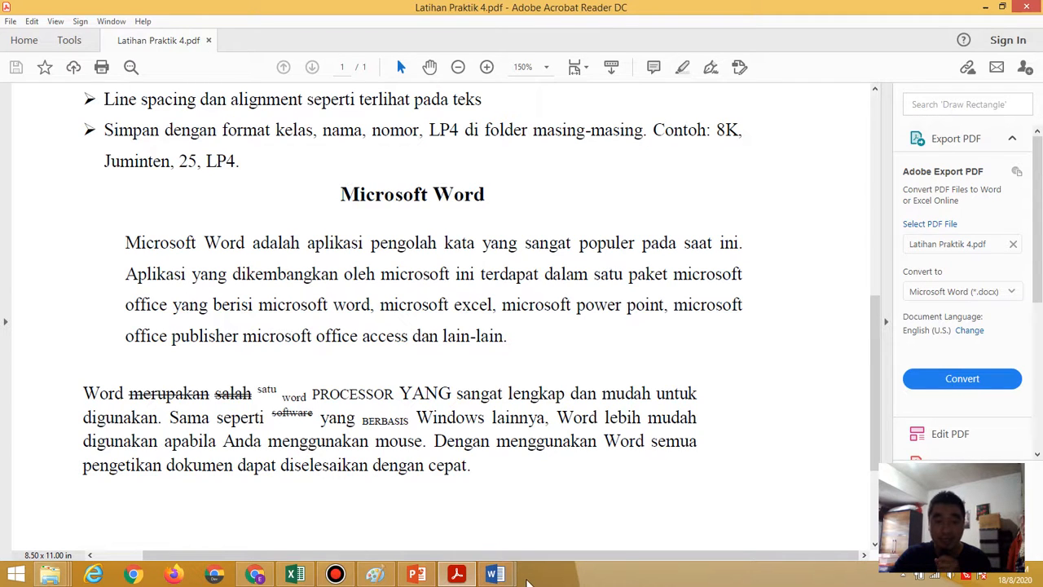
mouse_move(503, 577)
click(577, 508)
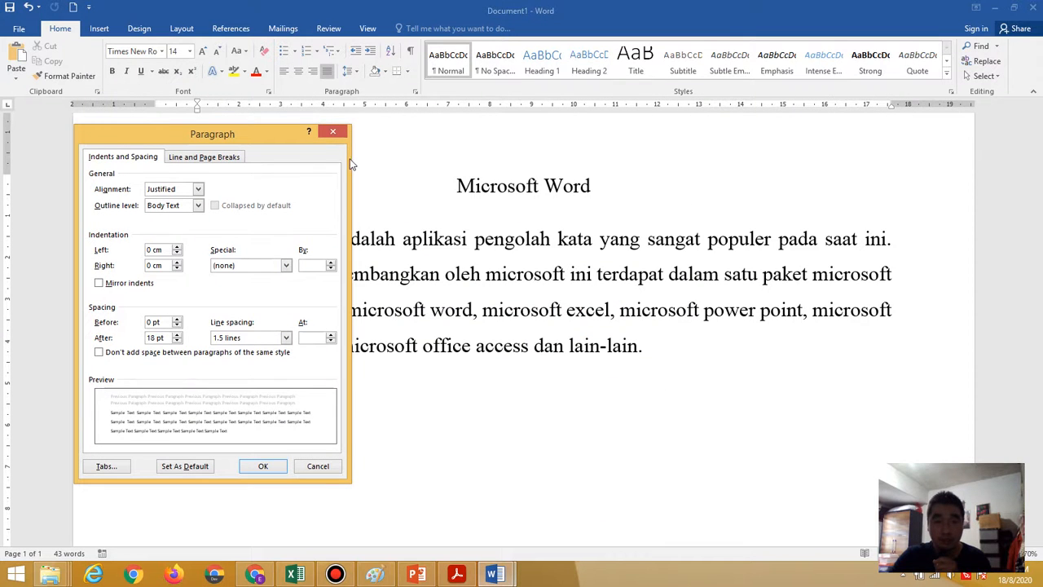
click(255, 465)
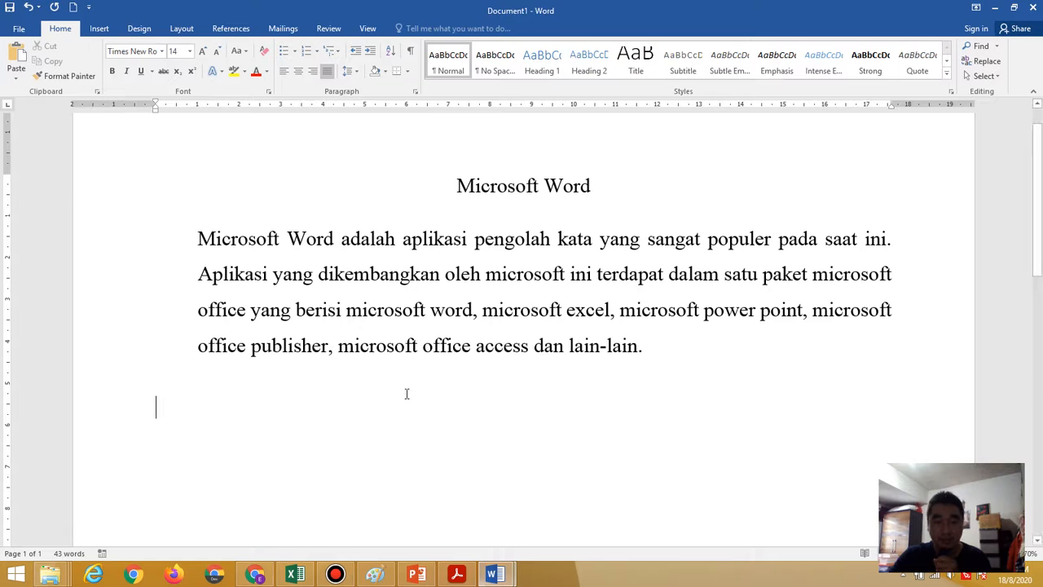
- In Document2, draw a vertical line about 6.9 cm long along the first paragraph's right edge on the screenshot and give it a red outline
click(505, 576)
click(585, 479)
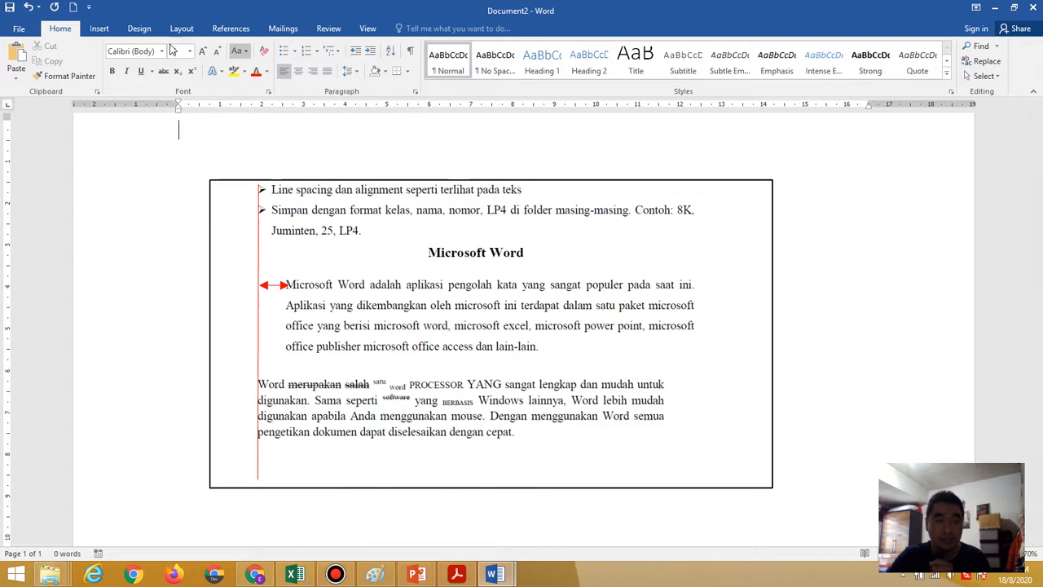
click(99, 29)
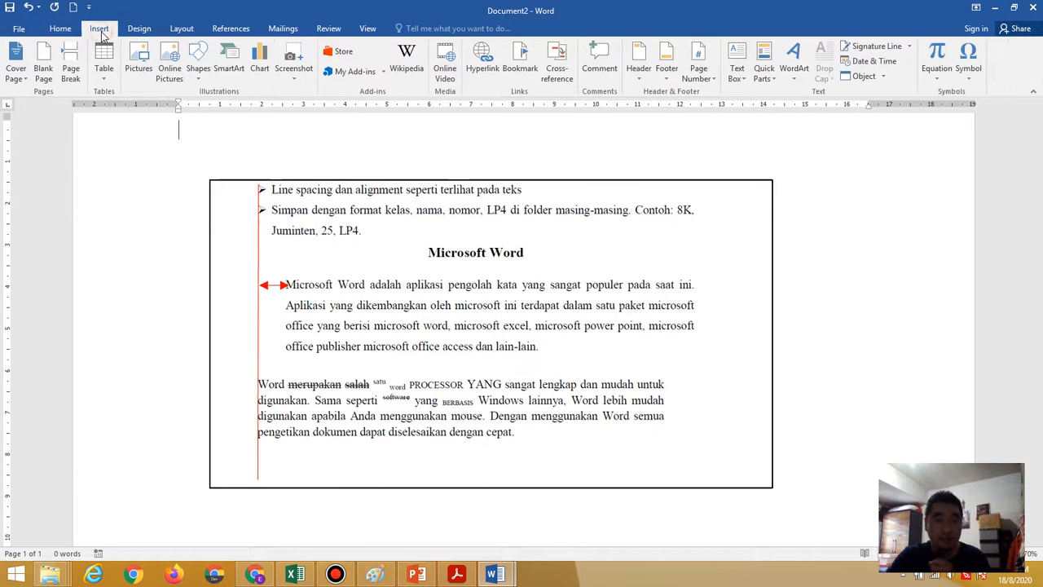
click(198, 68)
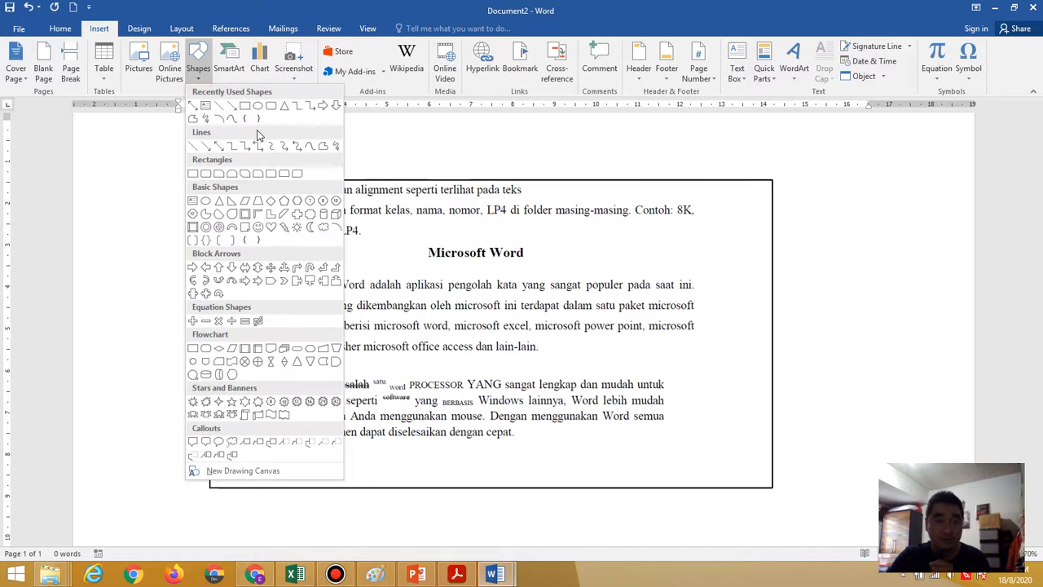
click(221, 107)
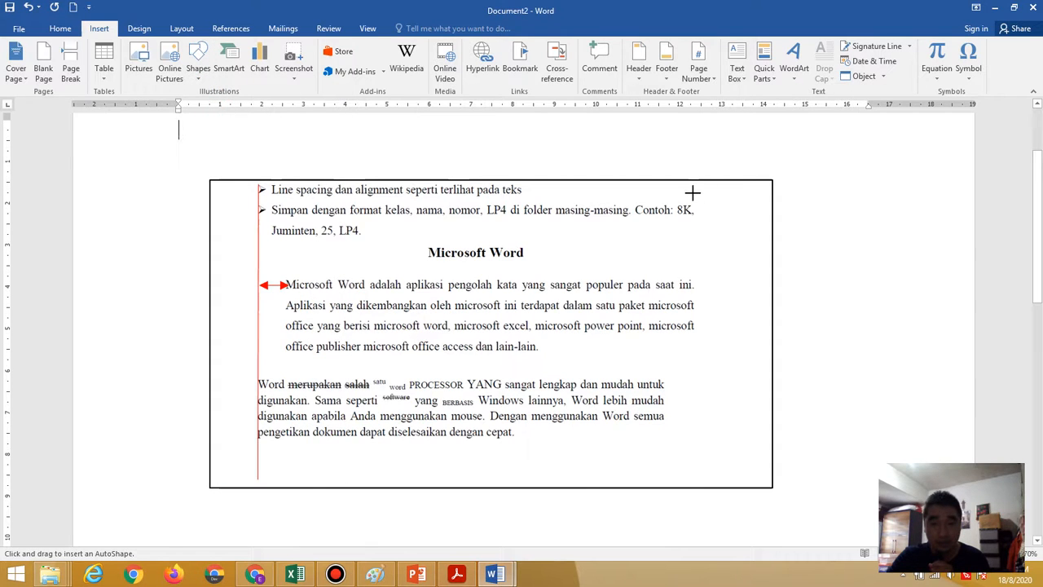
drag(693, 190, 693, 481)
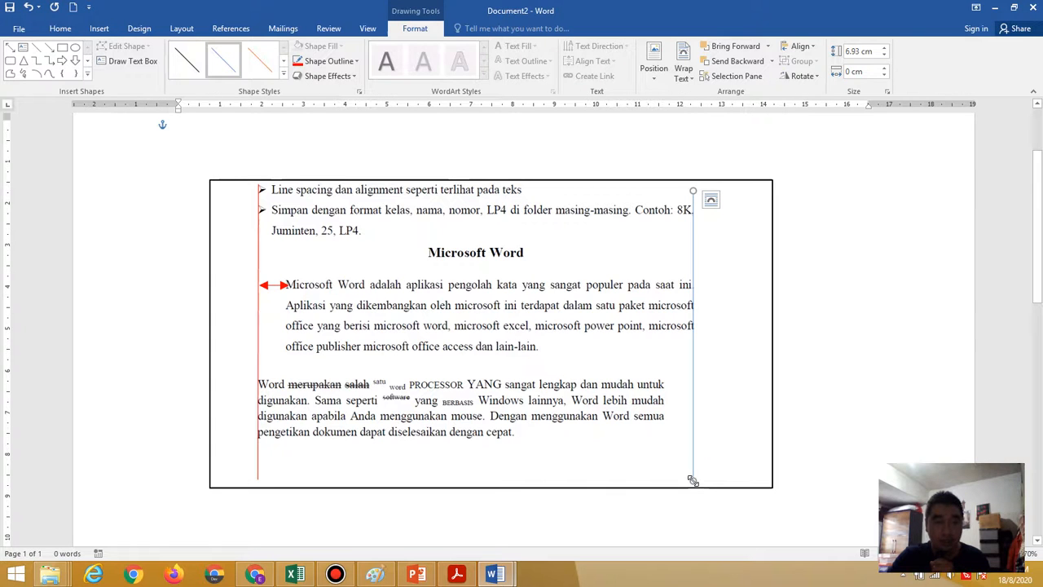
click(299, 63)
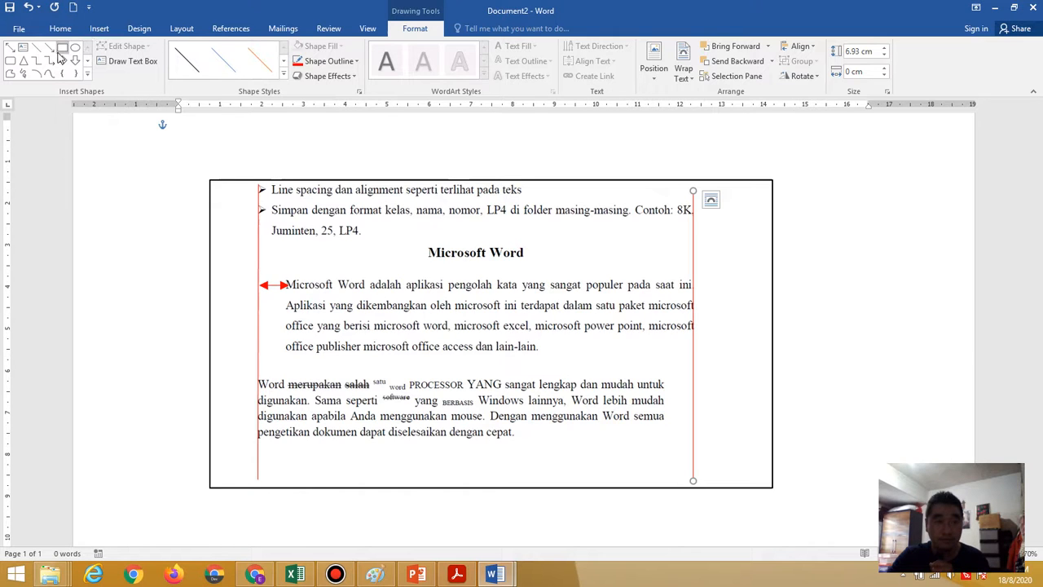
- Draw a horizontal double-headed arrow about 0.8 cm wide from the second paragraph's right edge to the red line and outline it in red
click(10, 50)
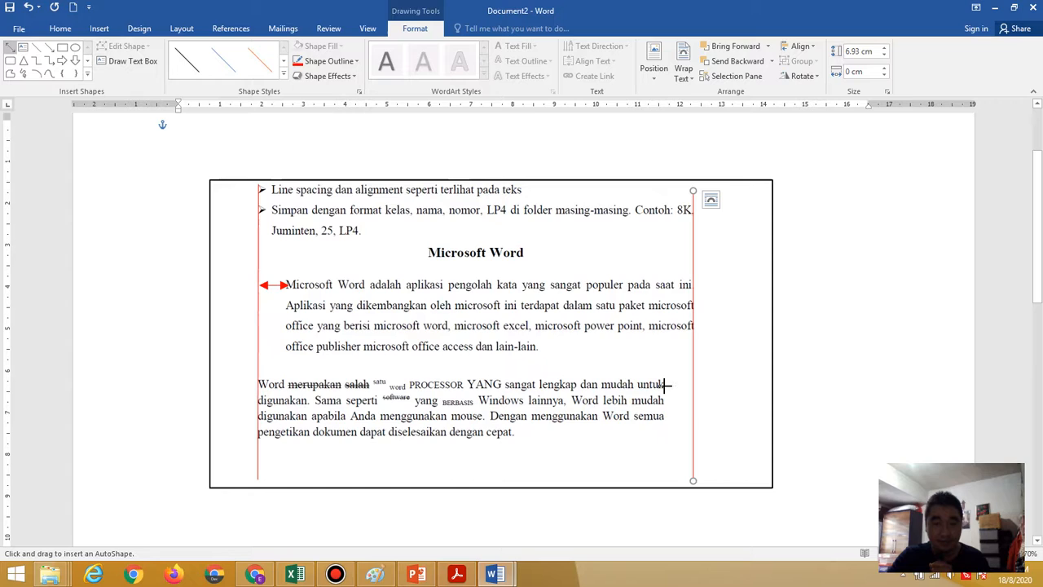
drag(665, 385, 694, 387)
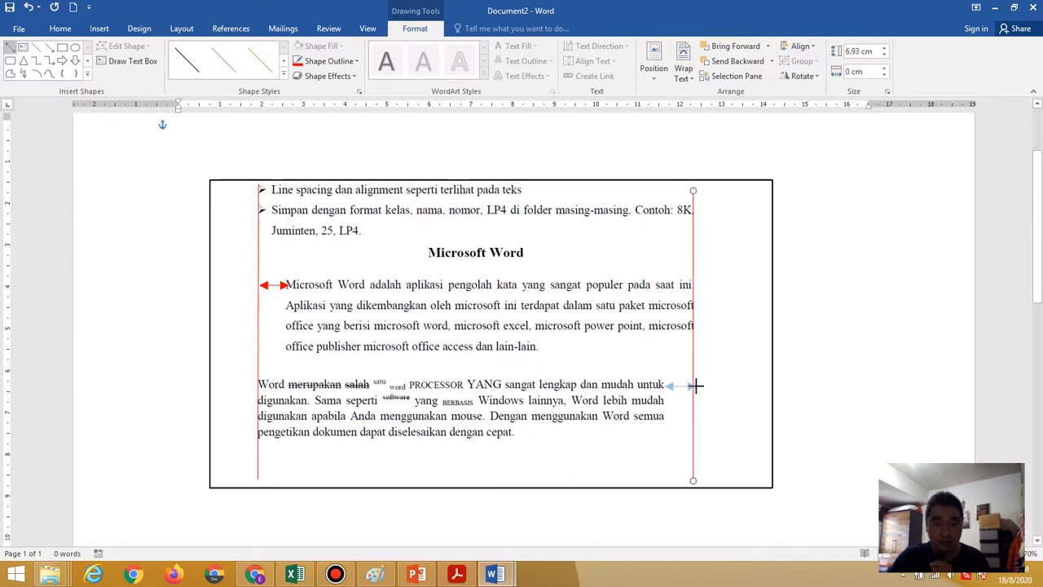
drag(697, 385, 694, 386)
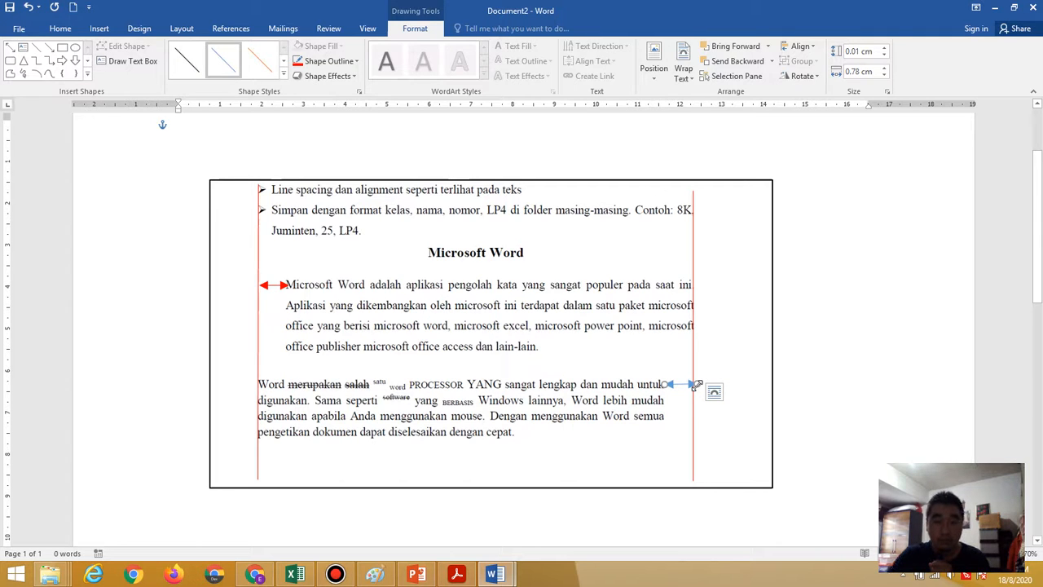
click(299, 61)
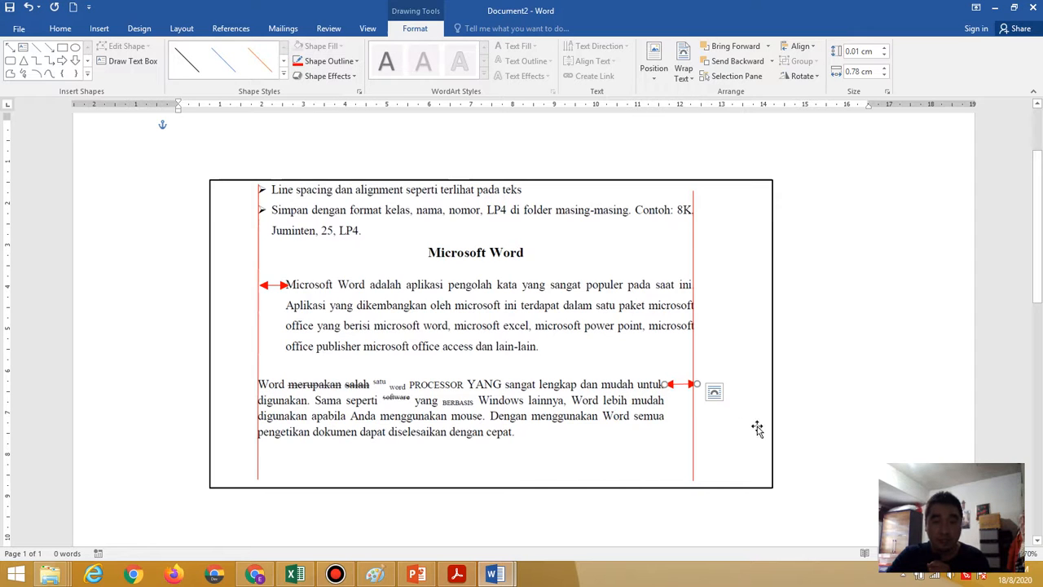
click(797, 425)
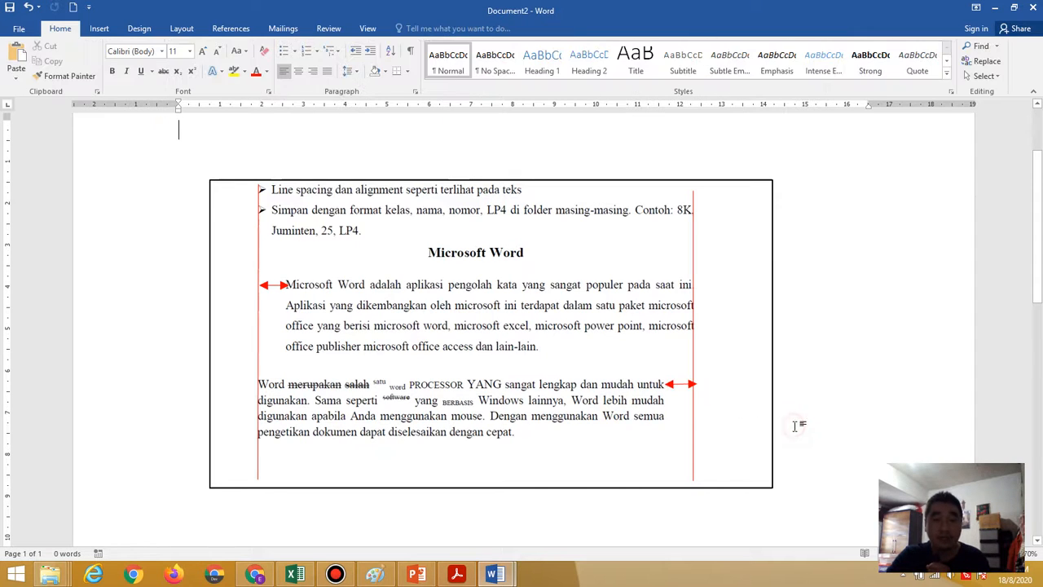
click(678, 385)
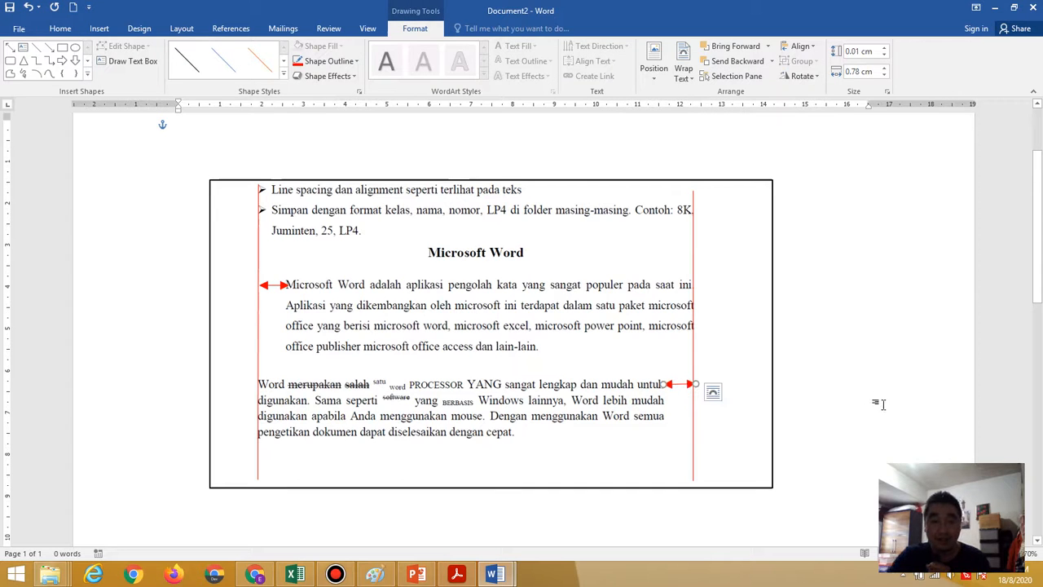
click(835, 415)
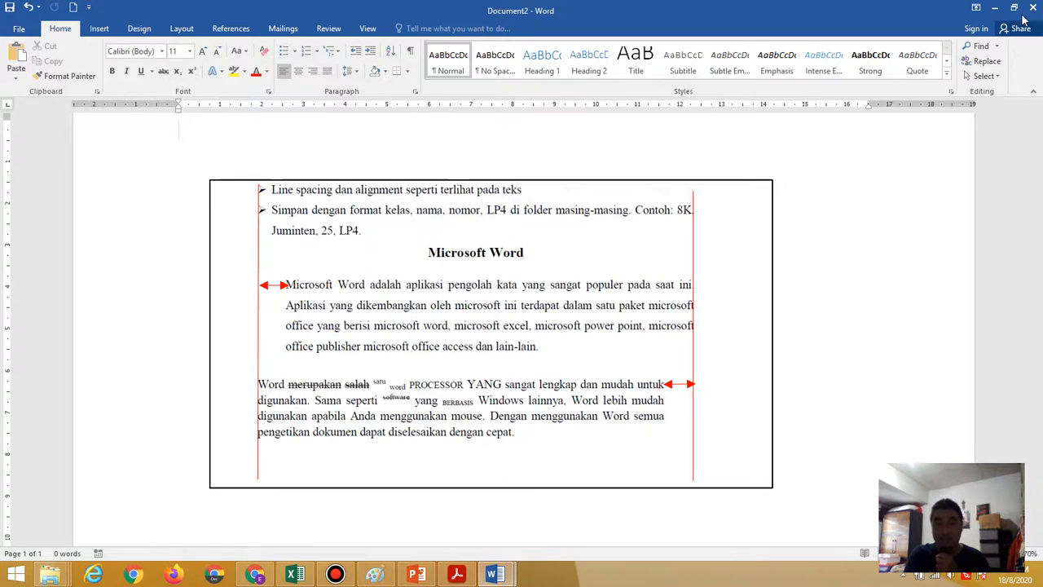
- Return to Document1 and set the new paragraph's right indentation to 1 cm in the paragraph settings
click(996, 10)
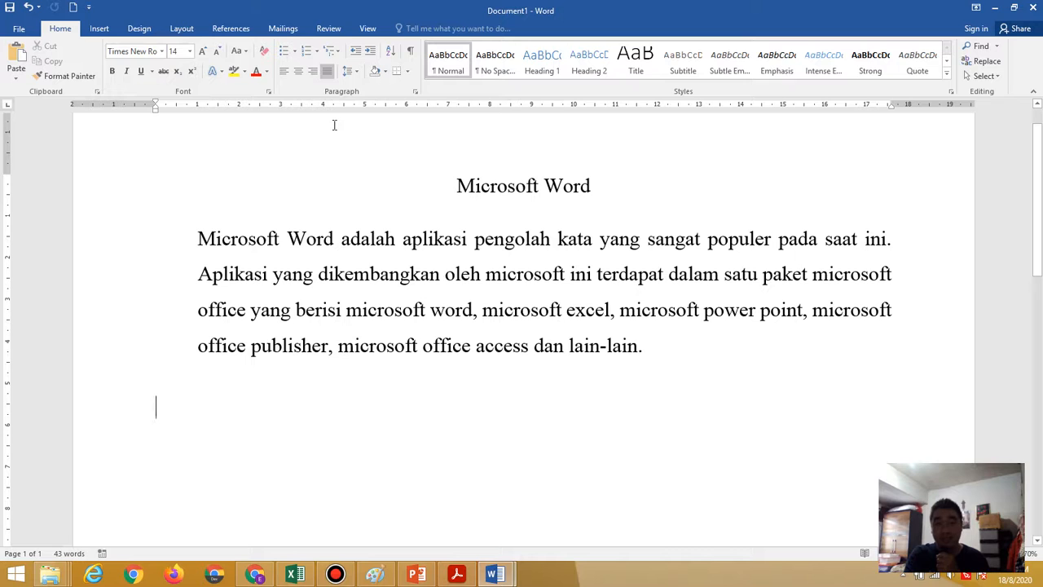
click(415, 92)
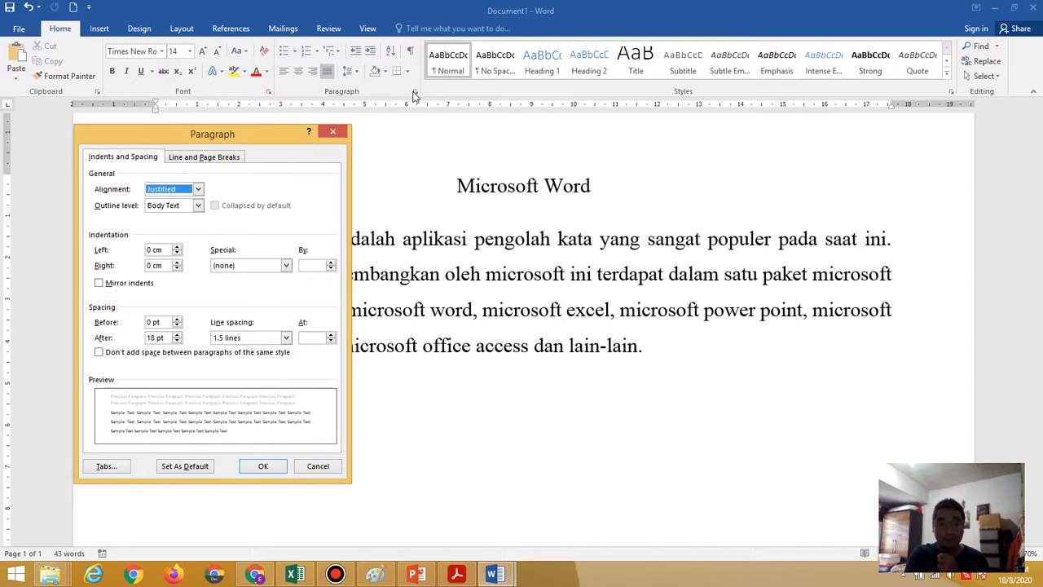
click(177, 263)
click(177, 262)
click(177, 262)
click(177, 263)
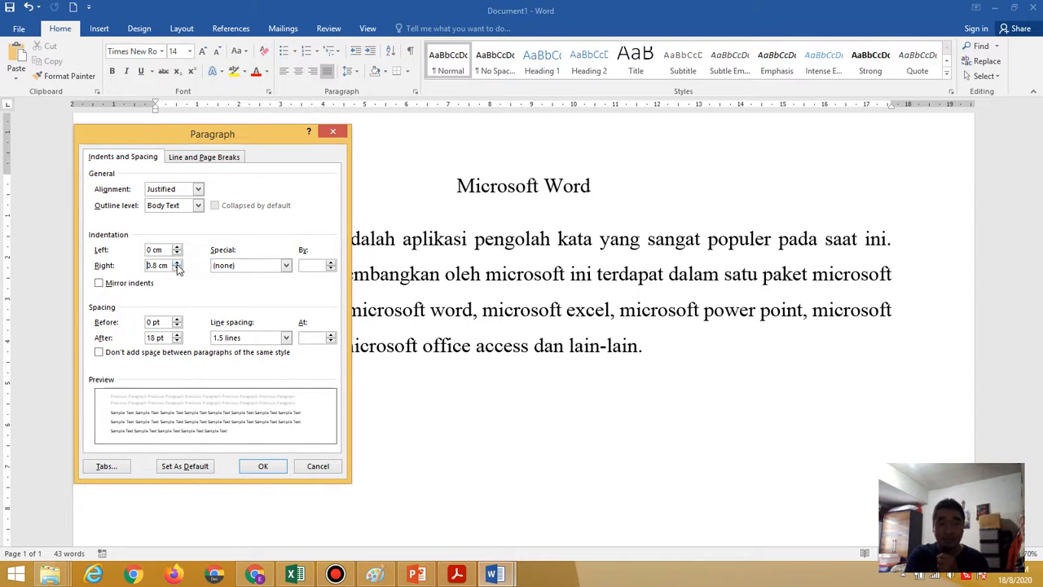
click(176, 263)
click(176, 262)
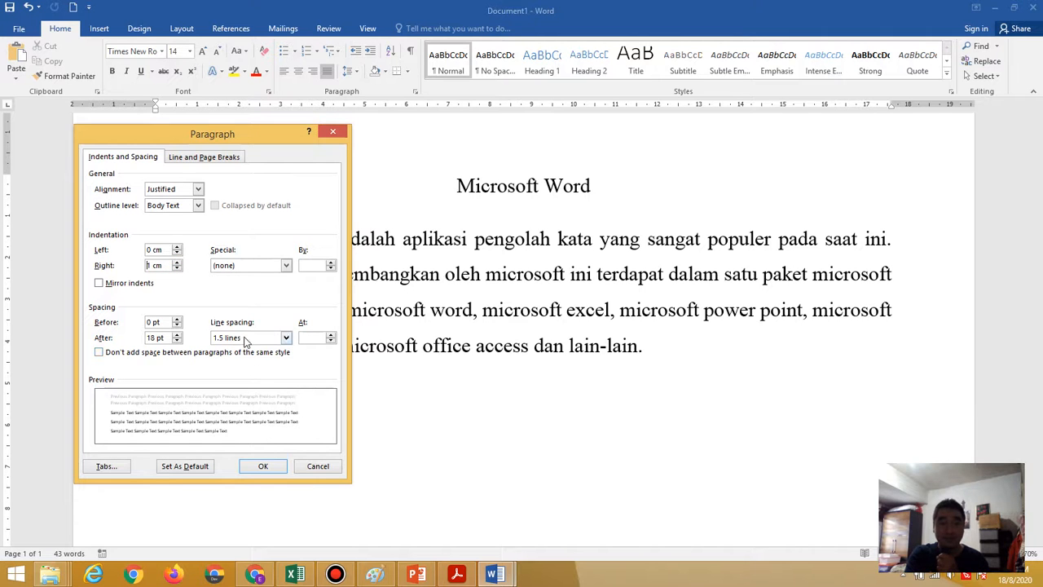
- Check the second paragraph's spacing in the PDF in Acrobat Reader, return to Document1, set line spacing to Single and apply the paragraph settings
click(459, 575)
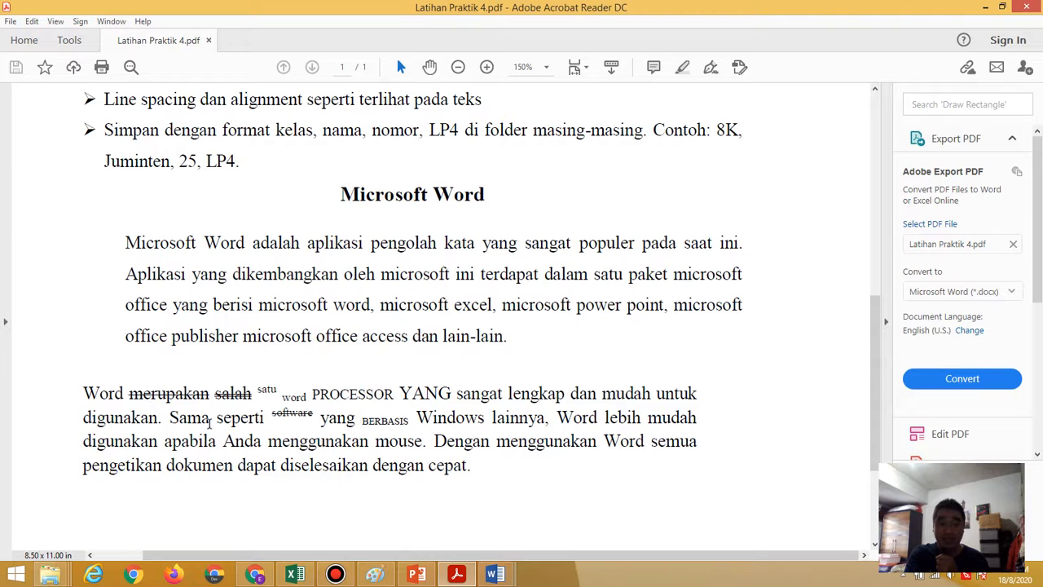
mouse_move(501, 576)
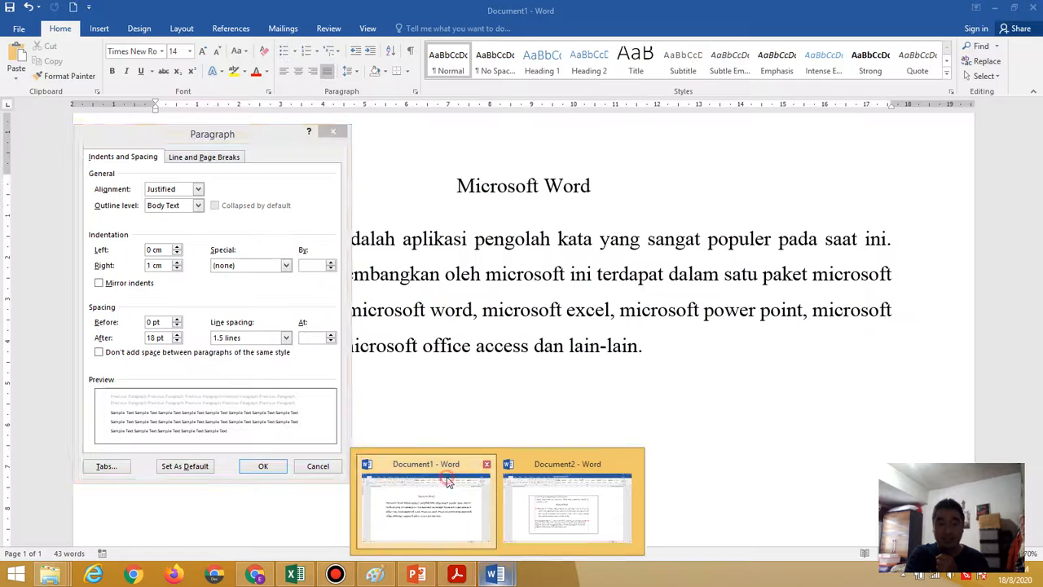
click(447, 483)
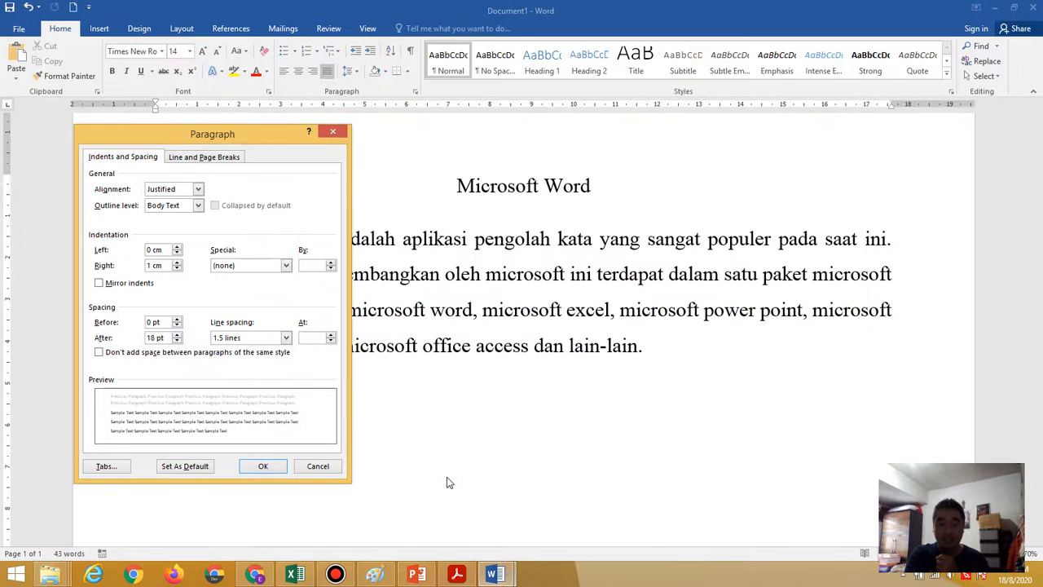
click(248, 337)
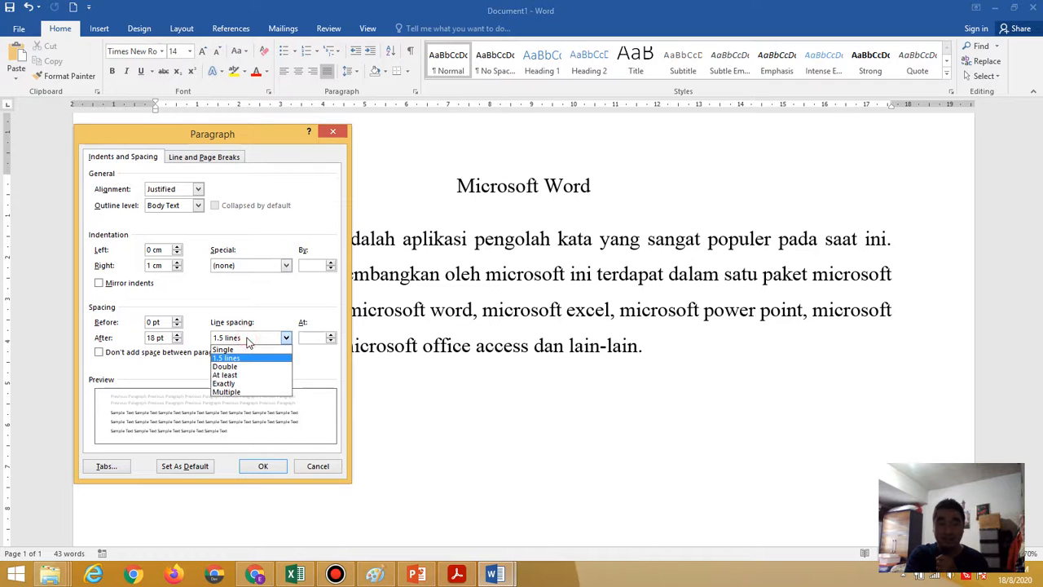
click(242, 350)
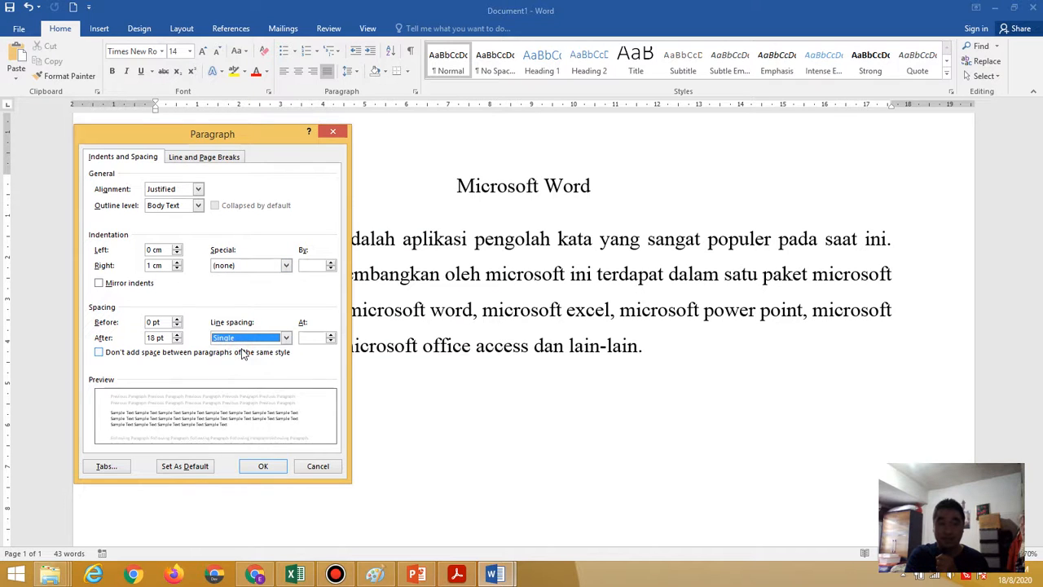
click(265, 466)
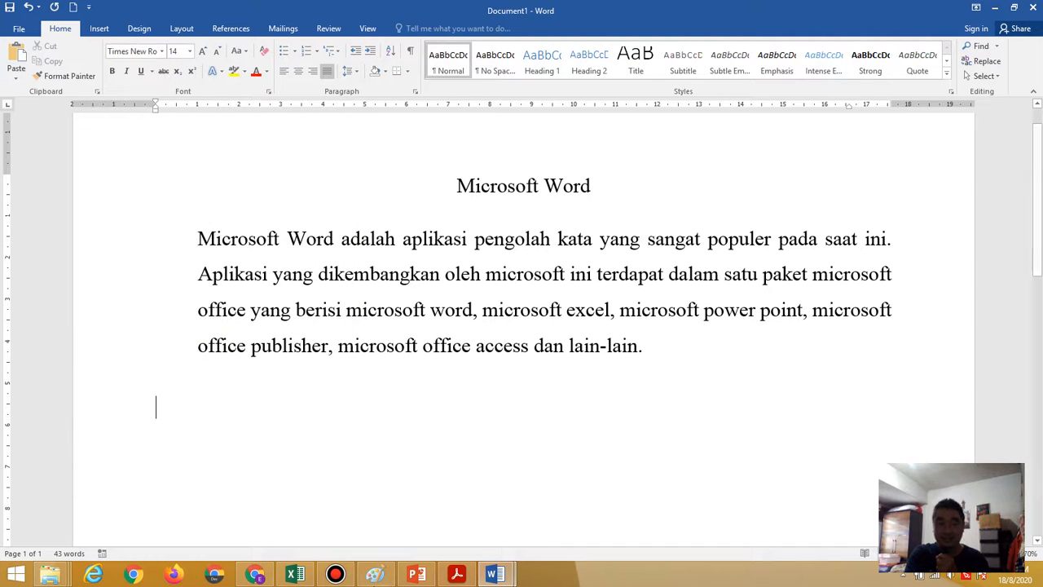
- Read the second paragraph in Latihan Praktik 4.pdf in Acrobat Reader and return to Document1 in Word
click(456, 575)
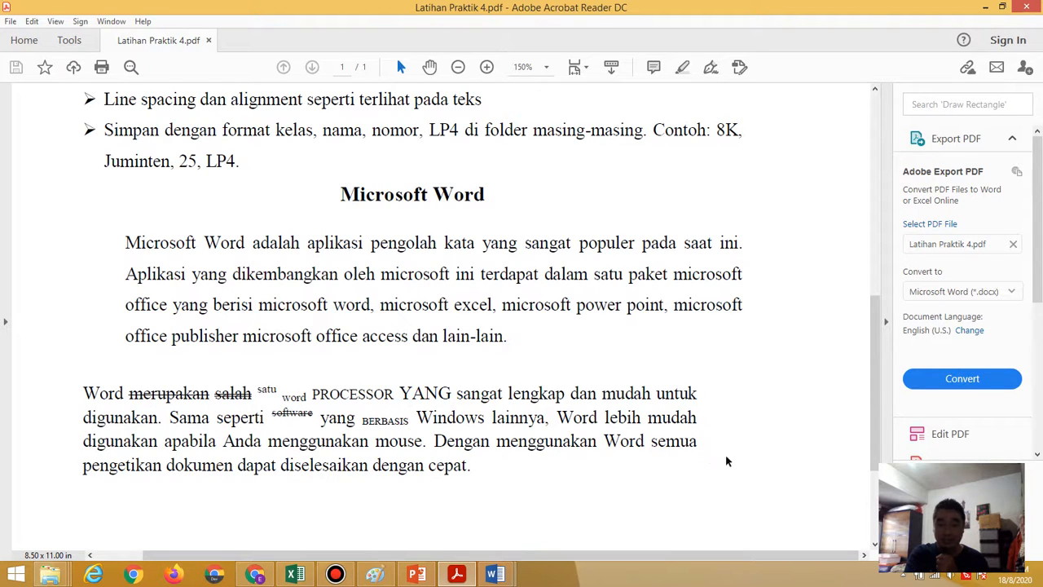
mouse_move(497, 575)
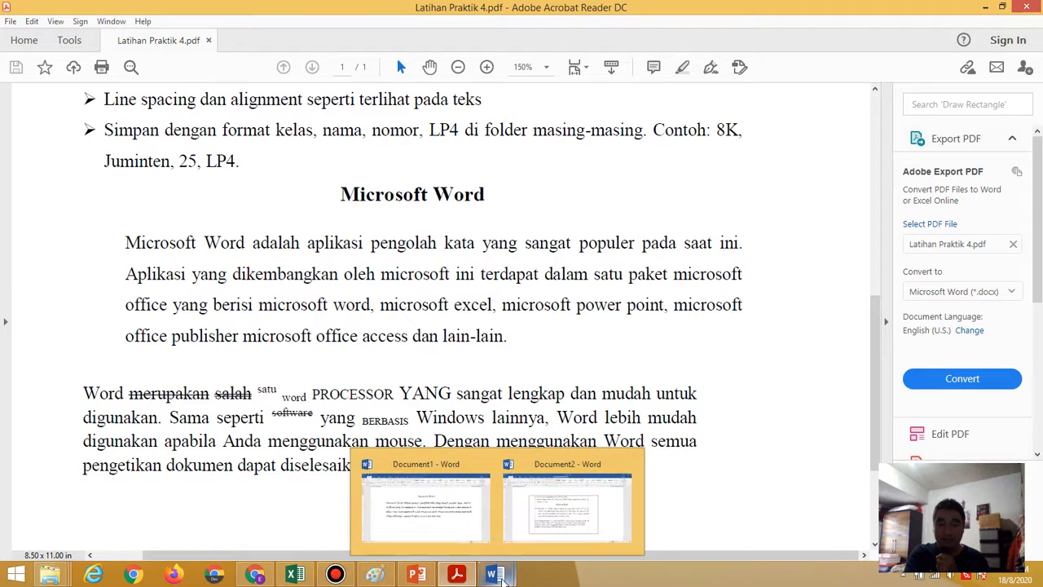
click(447, 521)
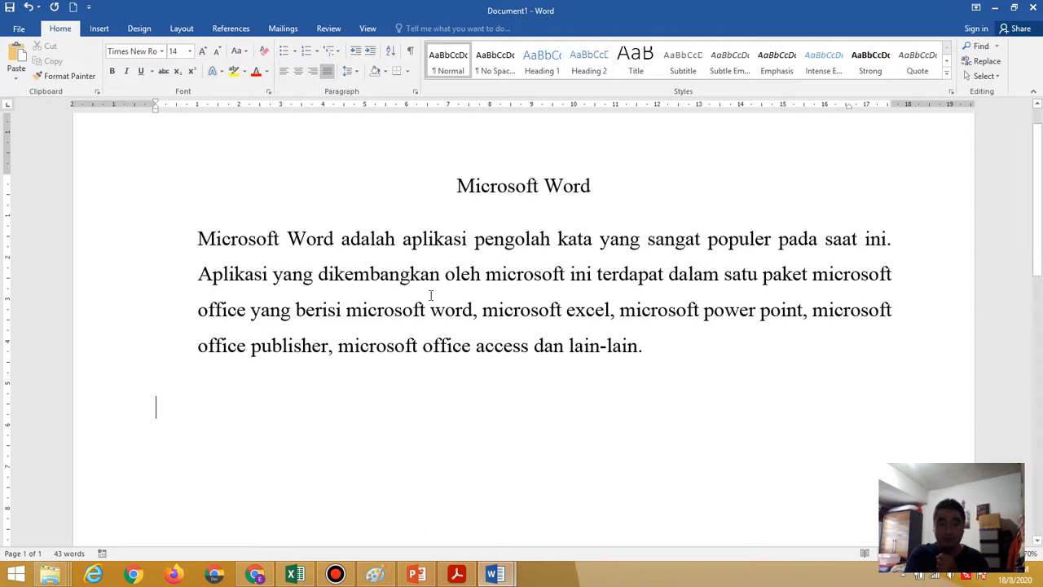
mouse_move(460, 577)
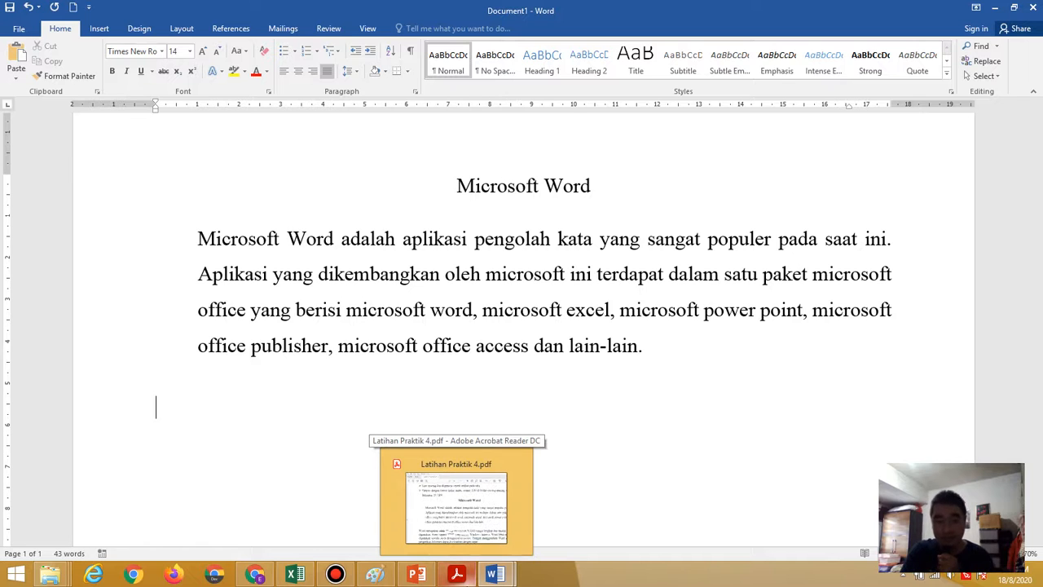
click(462, 579)
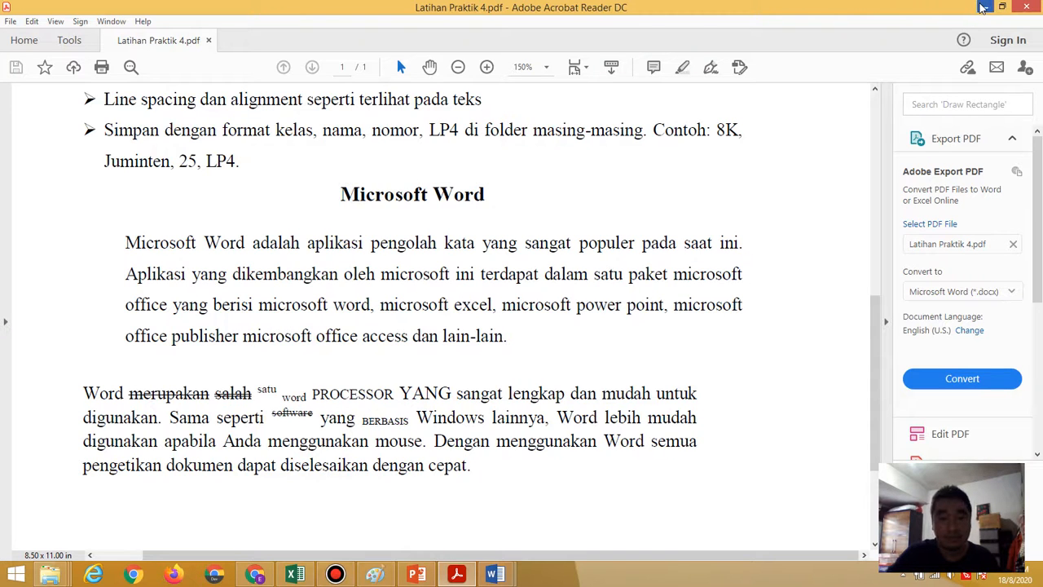
click(983, 6)
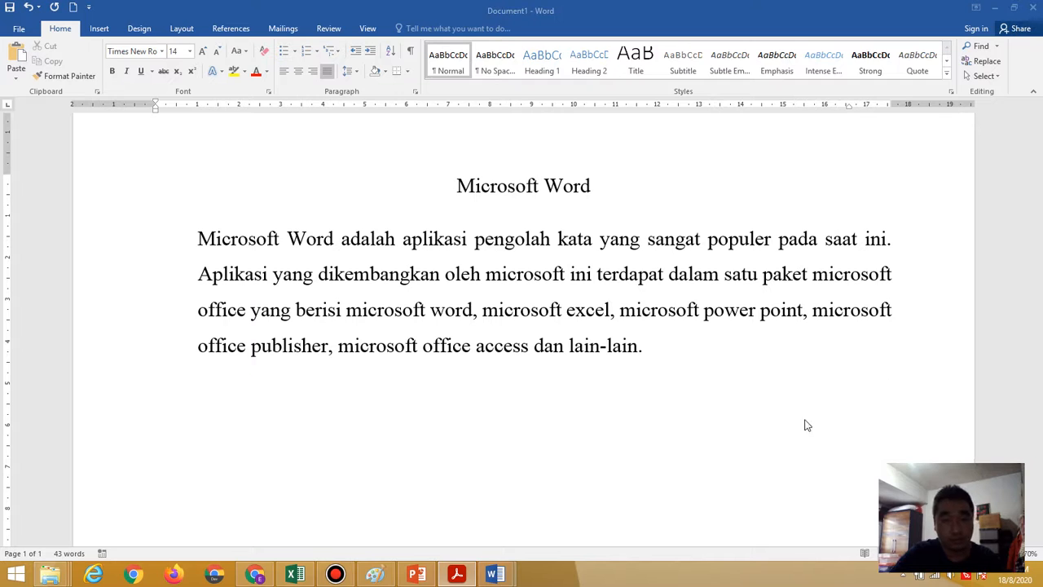
- Begin the second paragraph below the first with the text "Word merupakan salah satu word processor"
click(712, 422)
text(Wo)
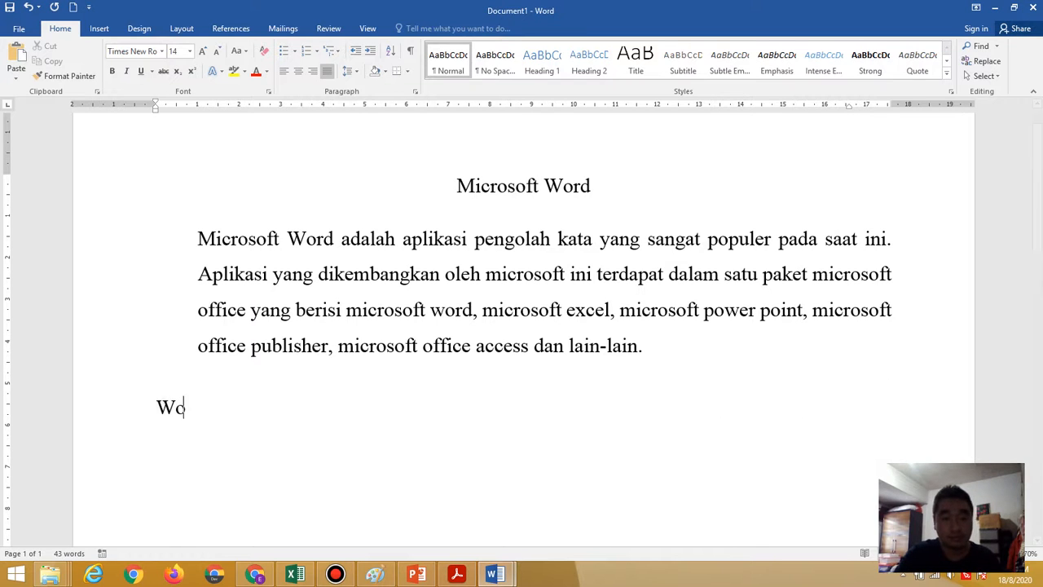
text(rd merupak)
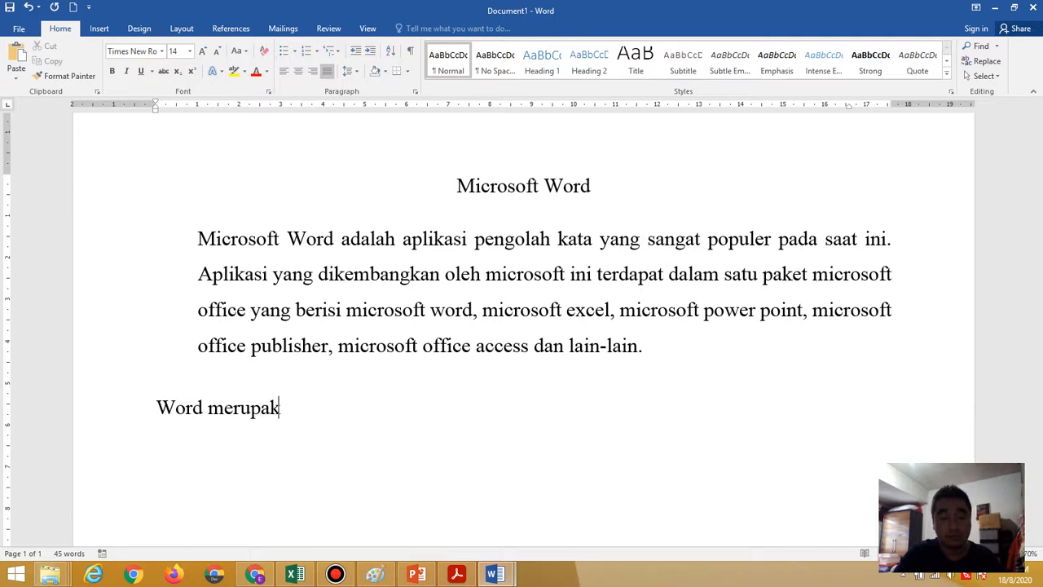
text(an sala)
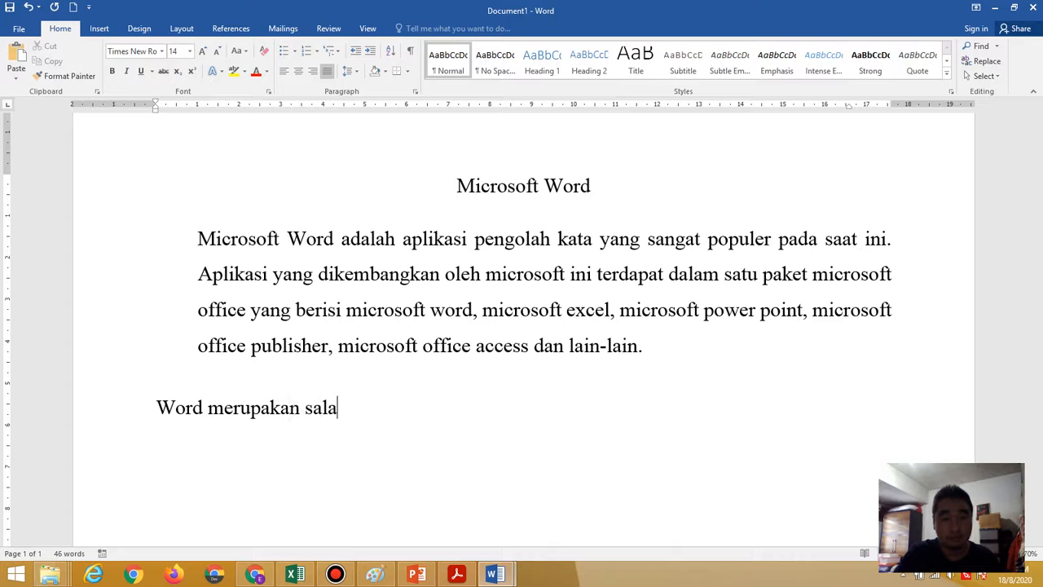
text(h satu )
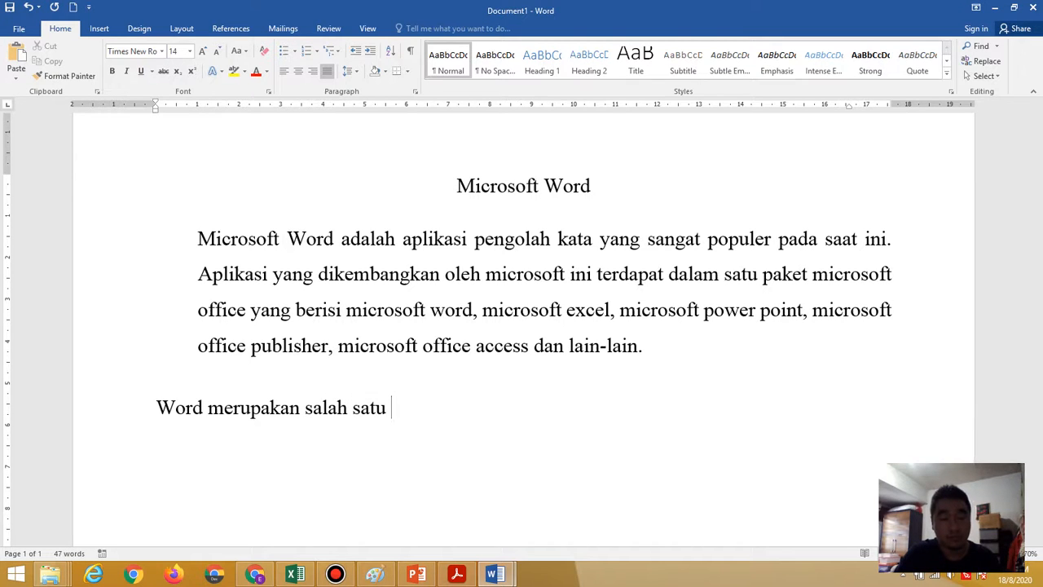
text(word proc)
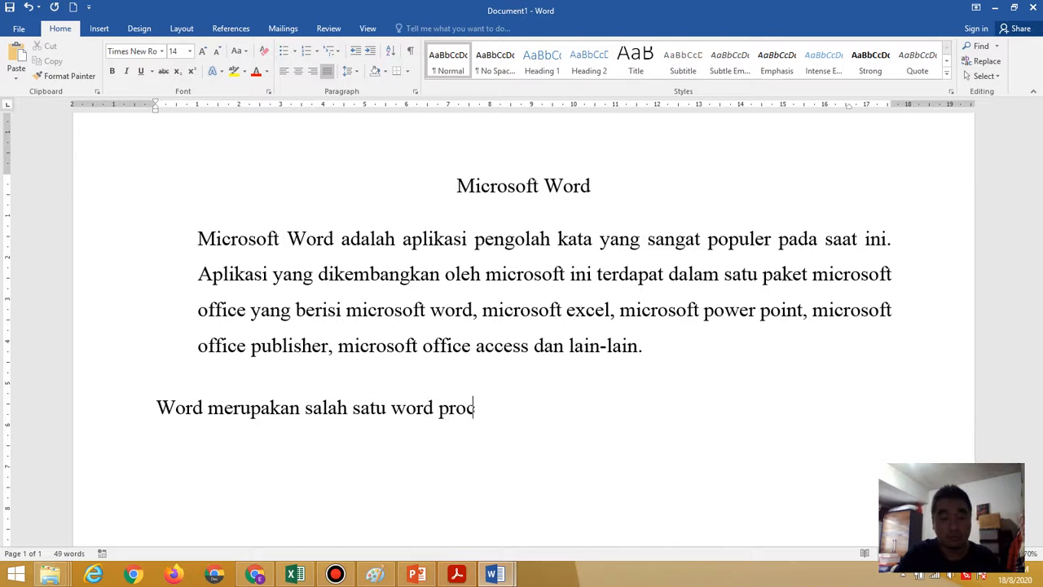
text(essor )
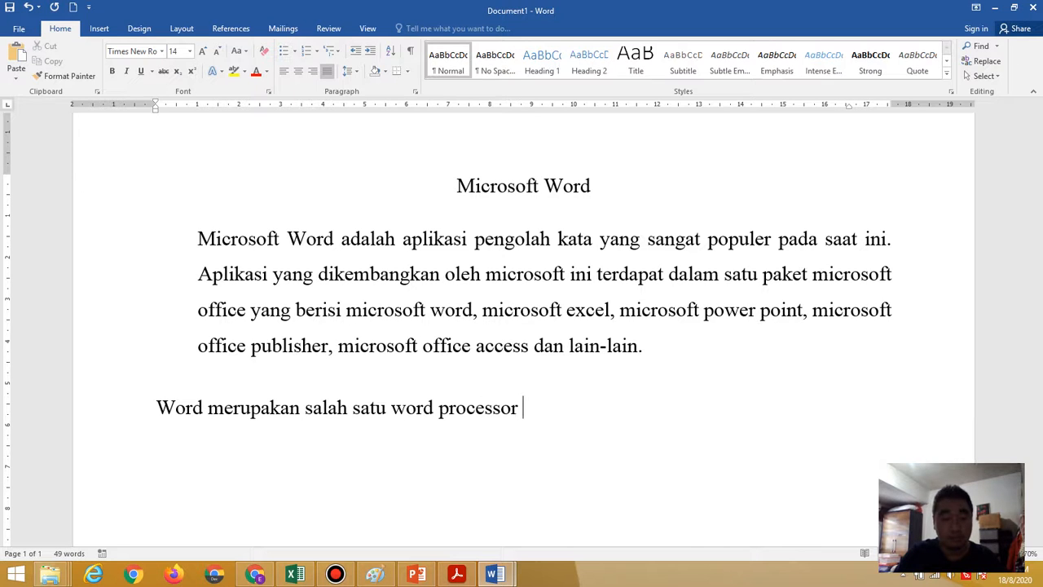
- Continue the second paragraph's first sentence with "yang sangat lengkap untuk digunakan", correcting the spelling of the last word
text(yang sang)
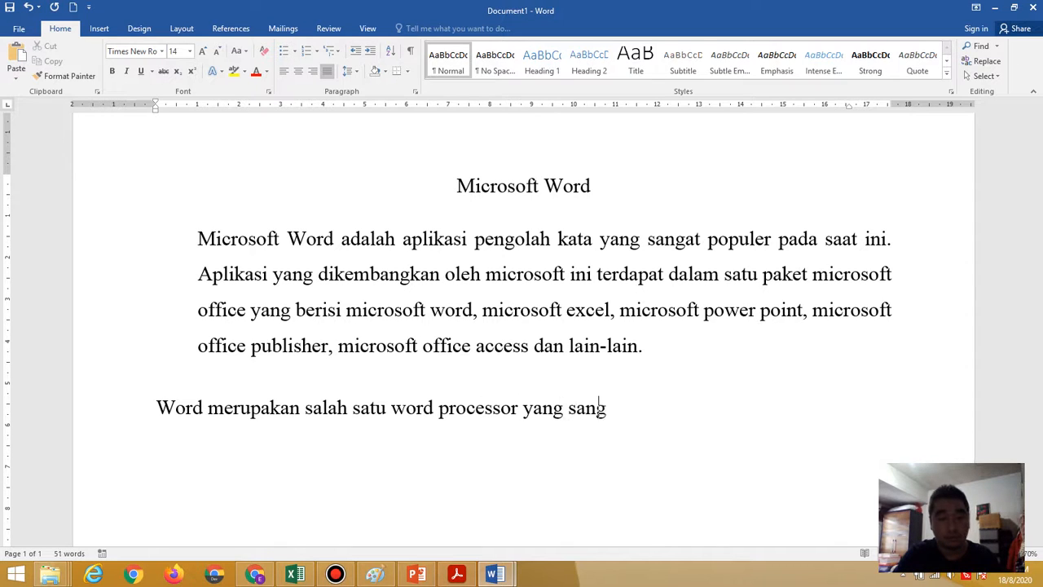
text(at lengka)
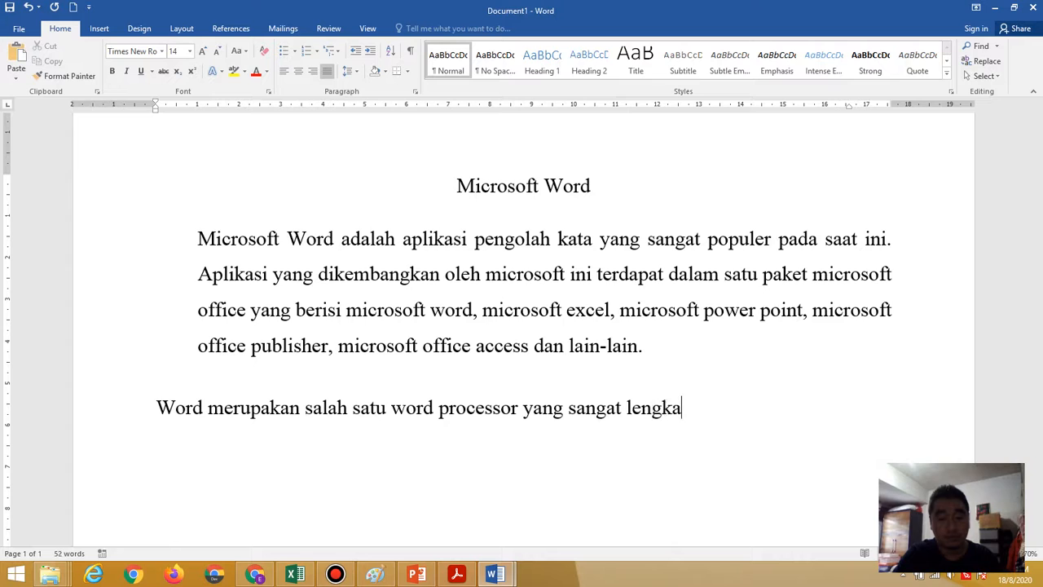
text(p untuk d)
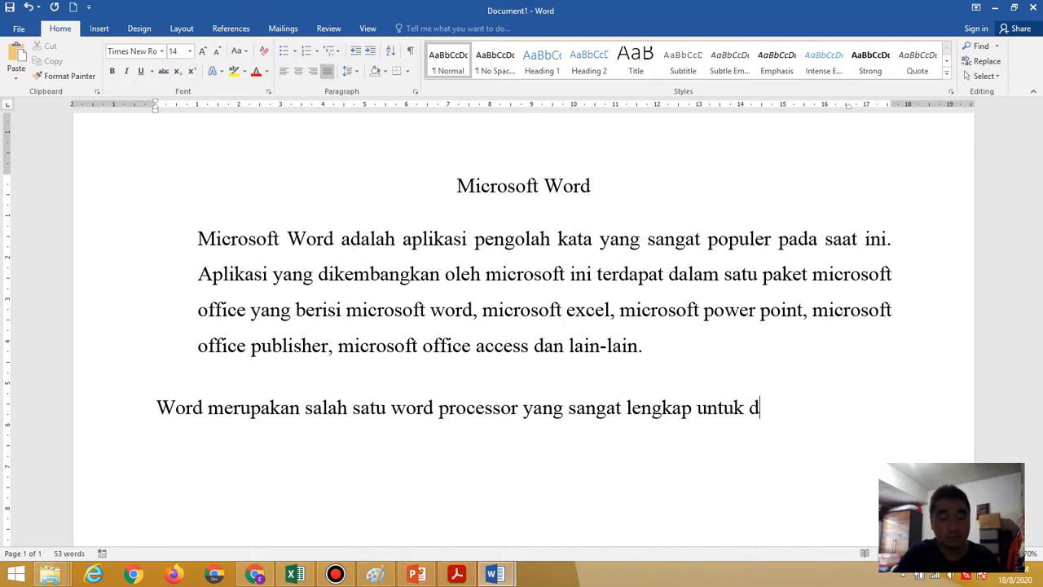
text(igunkkan)
key(BackSpace)
key(BackSpace)
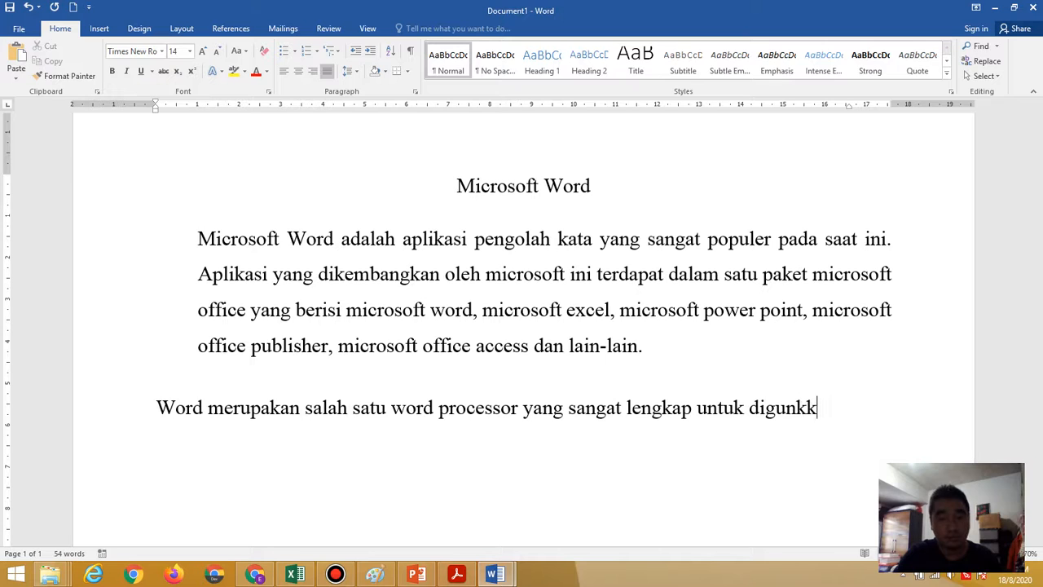
key(BackSpace)
text(a)
key(BackSpace)
key(BackSpace)
text(akan)
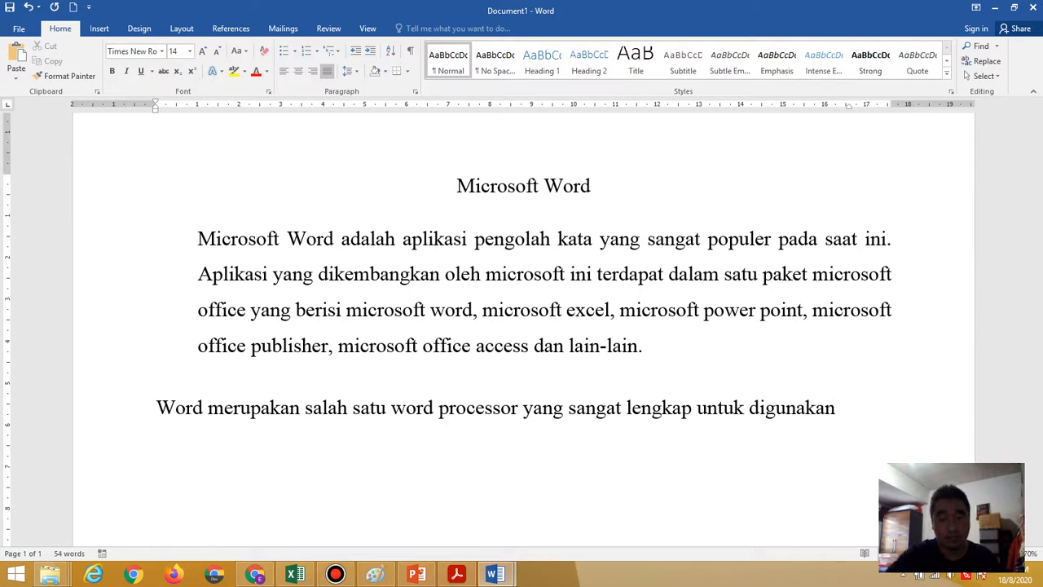
- Compare the sentence with the PDF in Acrobat Reader, insert "dan mudah" after "lengkap" in Document1 and end the sentence with a period
click(461, 575)
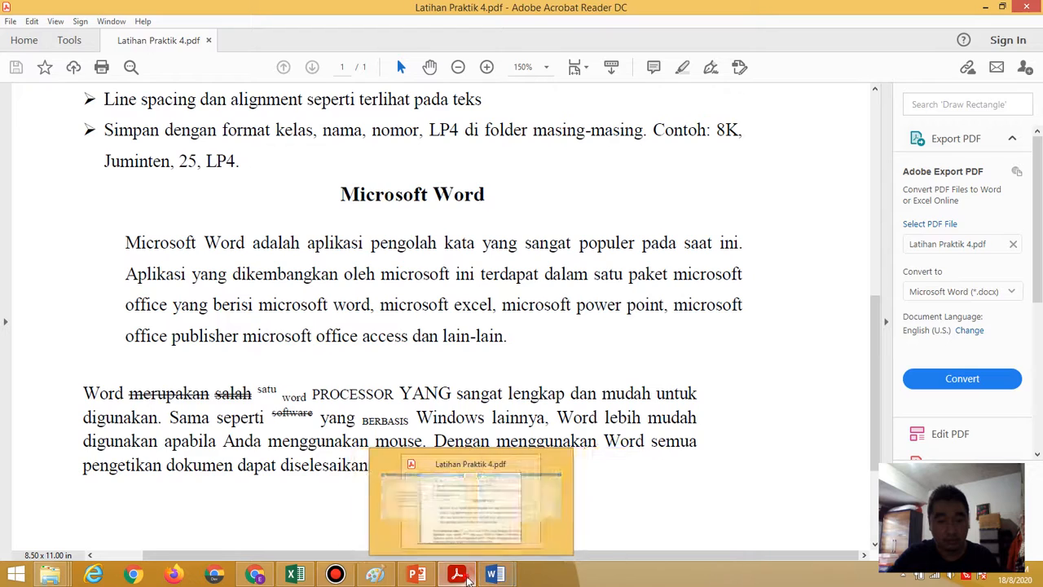
click(461, 575)
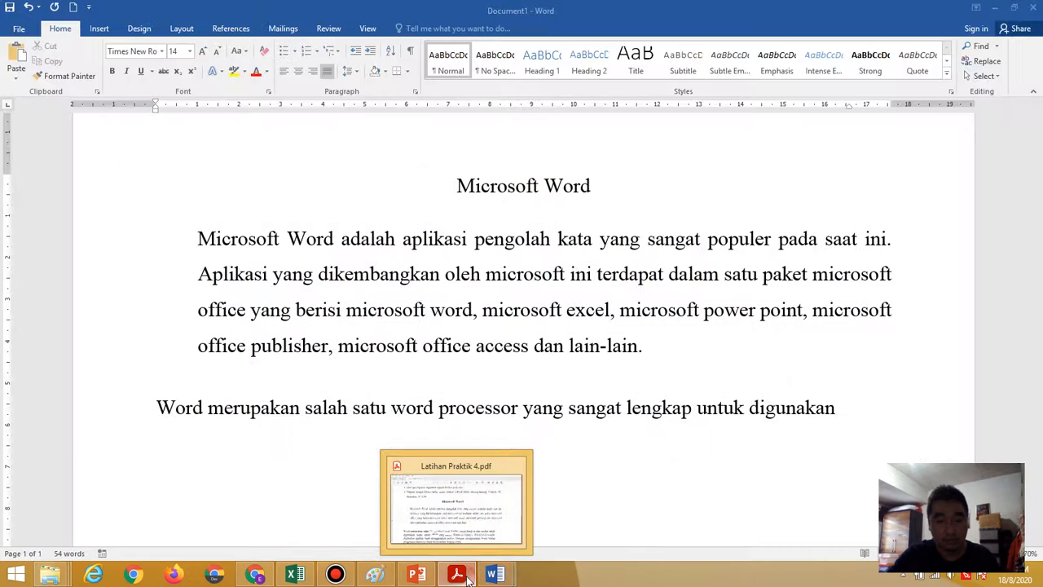
click(692, 408)
text(dan mudah)
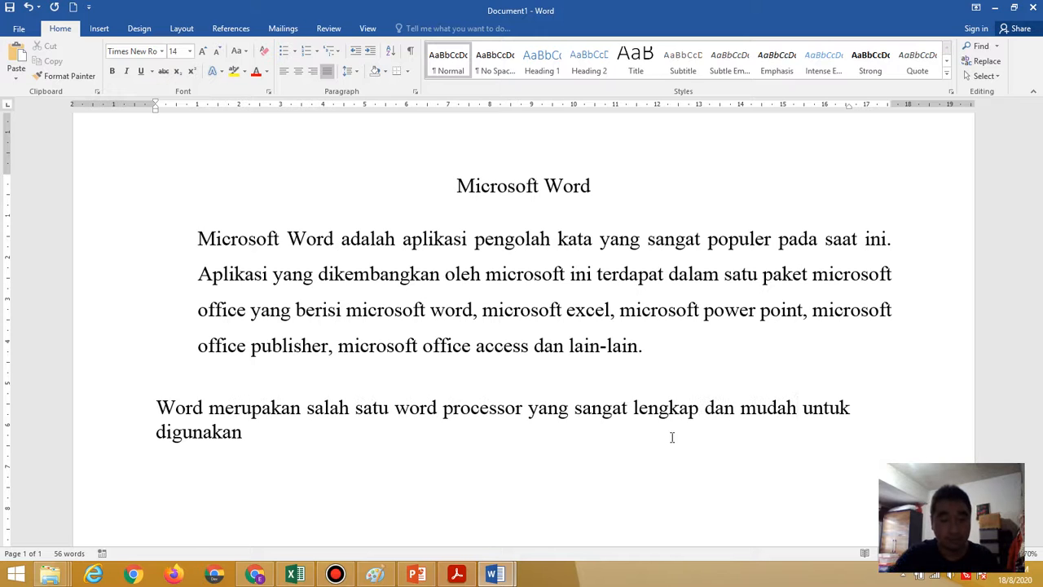
click(376, 438)
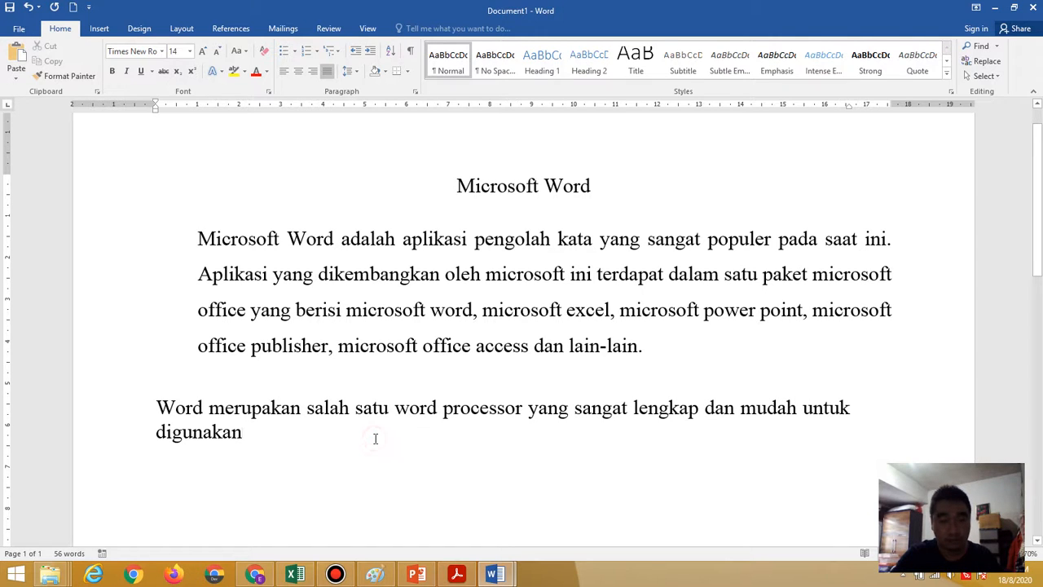
text(.)
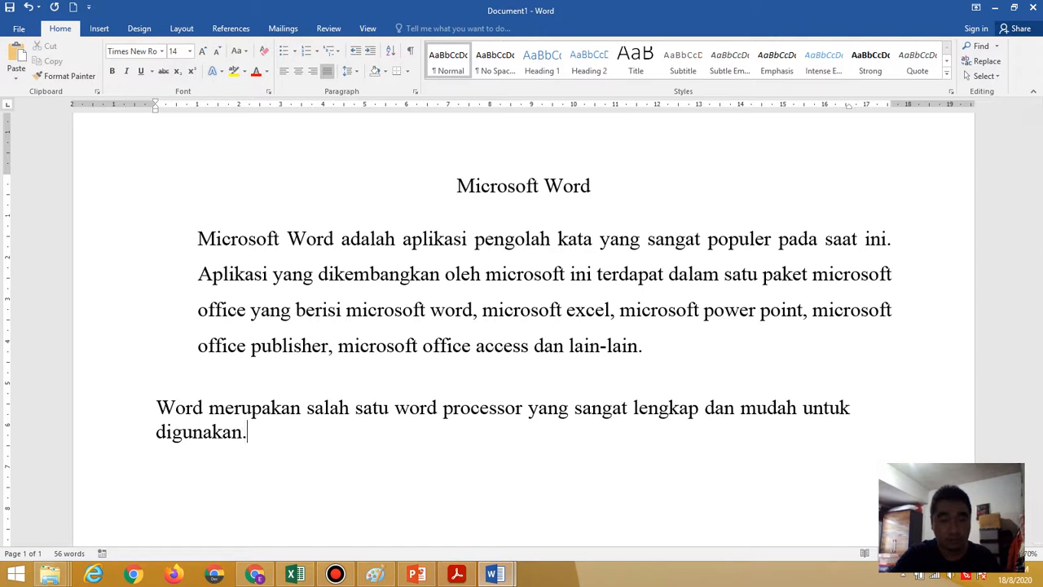
- Check the next sentence in the PDF in Acrobat Reader, return to Document1 and add "Sama seperti" after "digunakan."
click(457, 577)
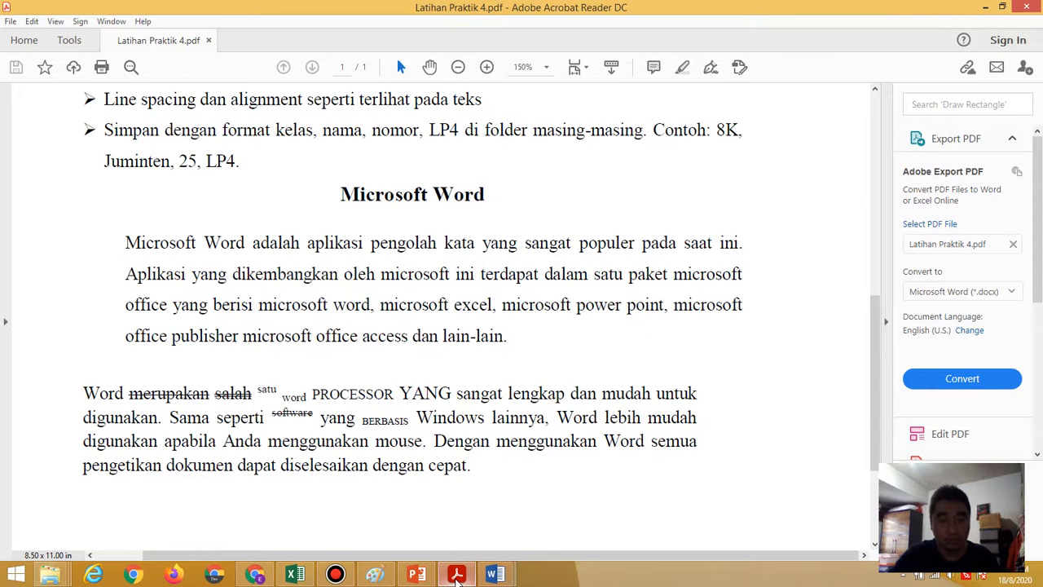
click(459, 577)
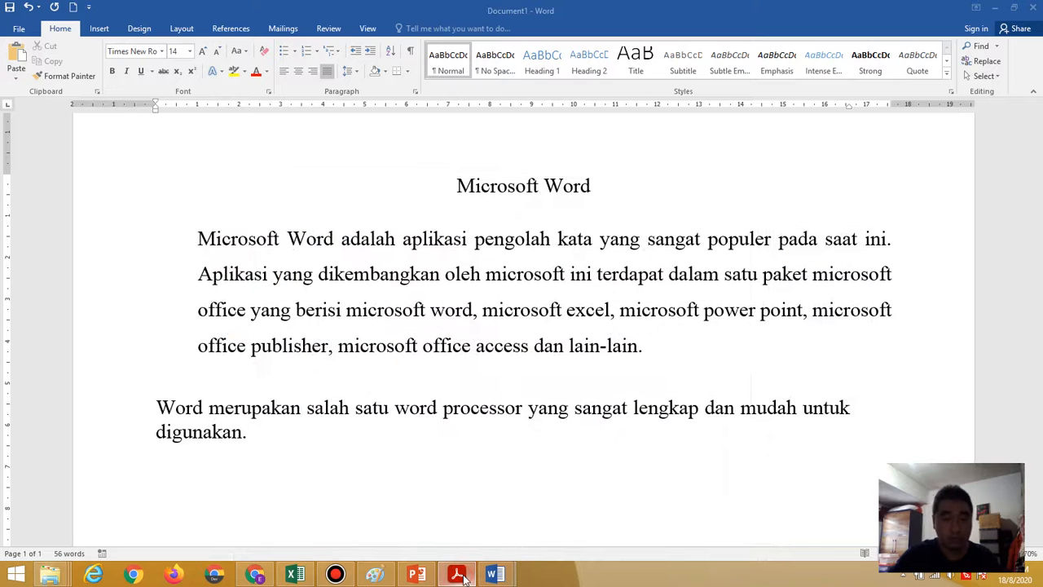
click(411, 432)
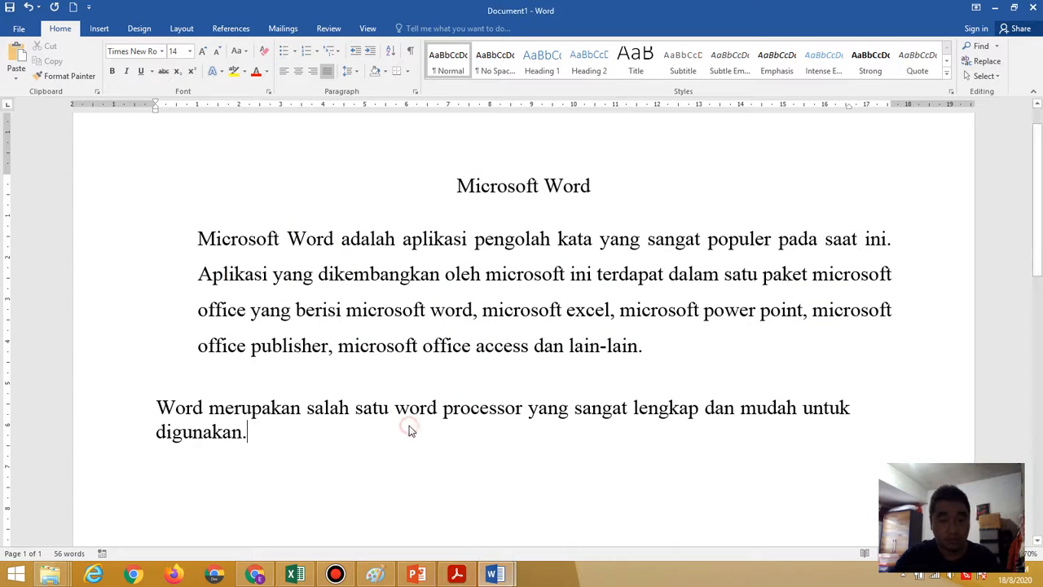
text(Sama)
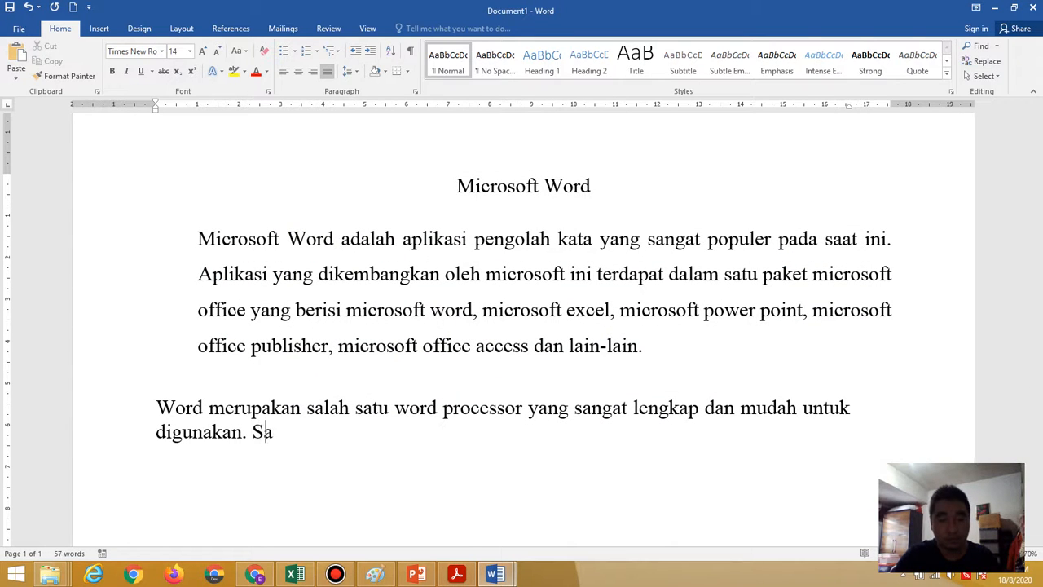
key(BackSpace)
key(BackSpace)
text(ma spe)
key(BackSpace)
key(BackSpace)
text(eperti)
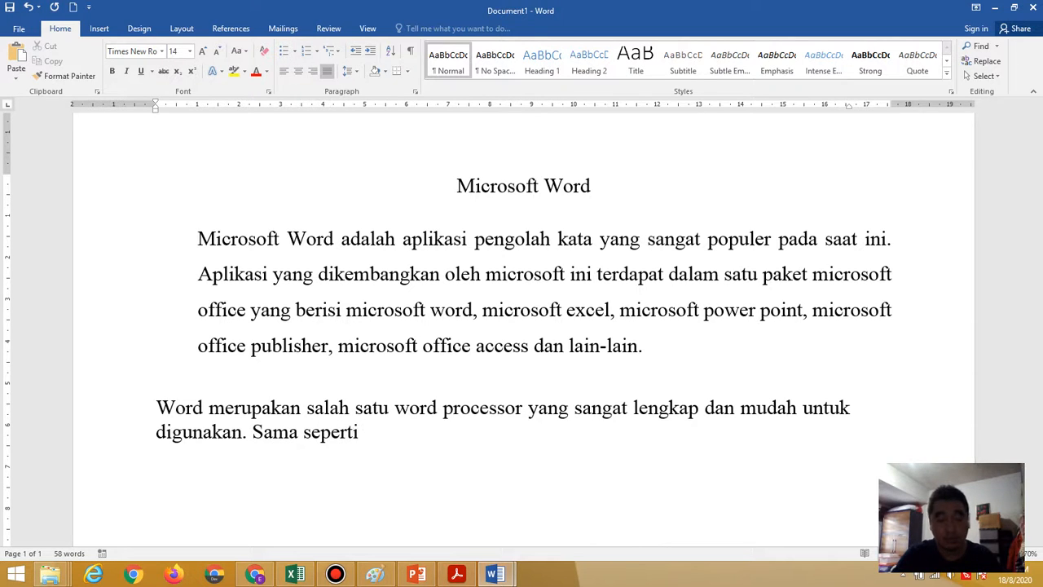
- Continue the second sentence with "software yang berbasis Windows lainnya,"
text( softw)
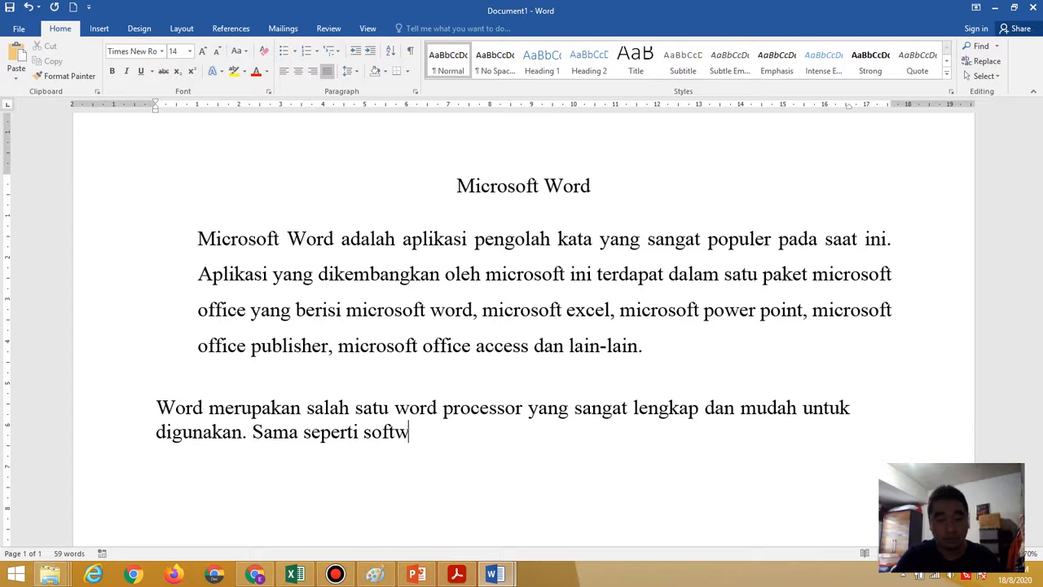
text(are yang )
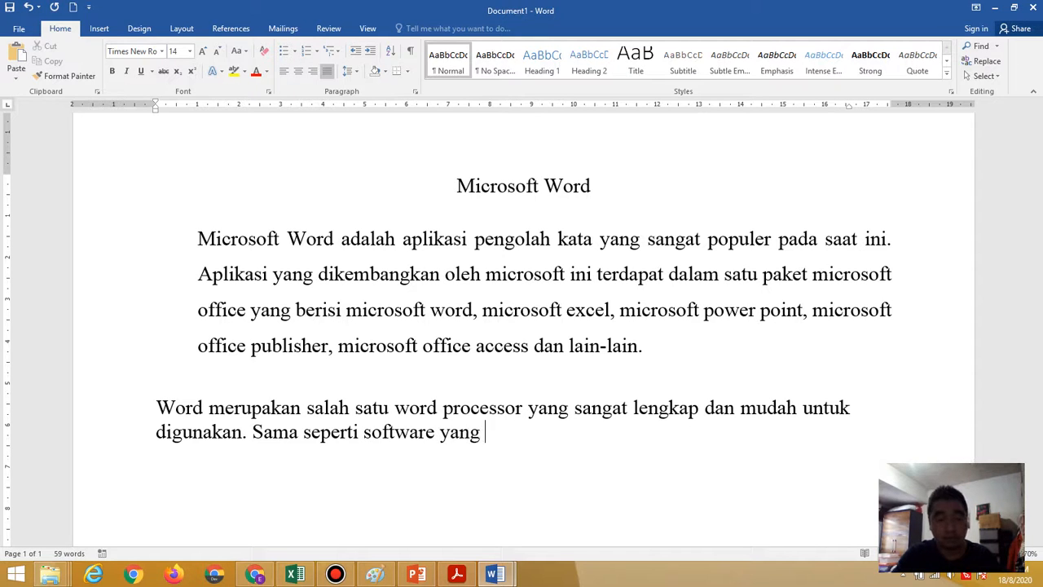
text(berbasisi)
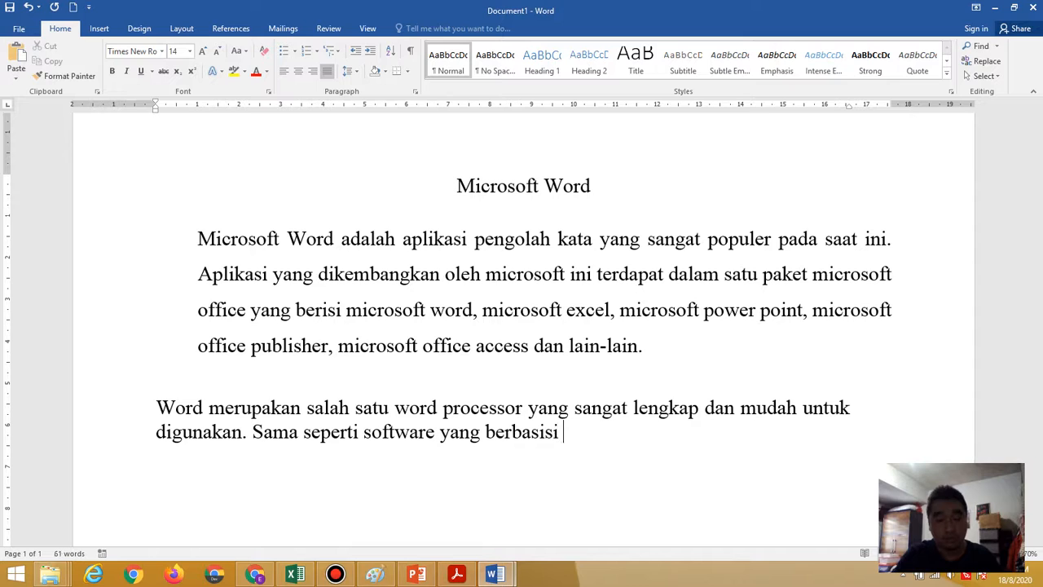
key(BackSpace)
text(Win)
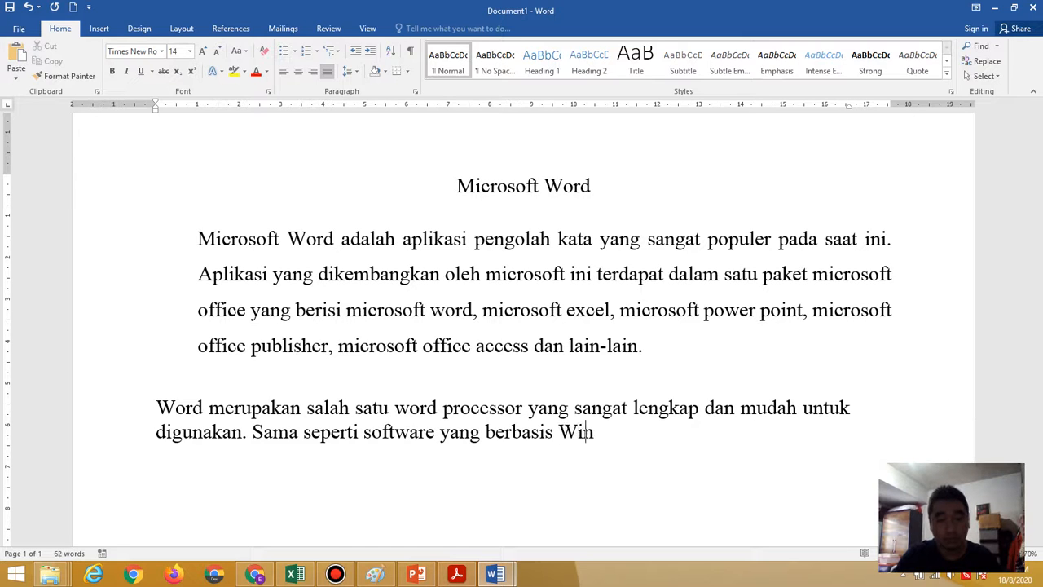
text(dows lainnya)
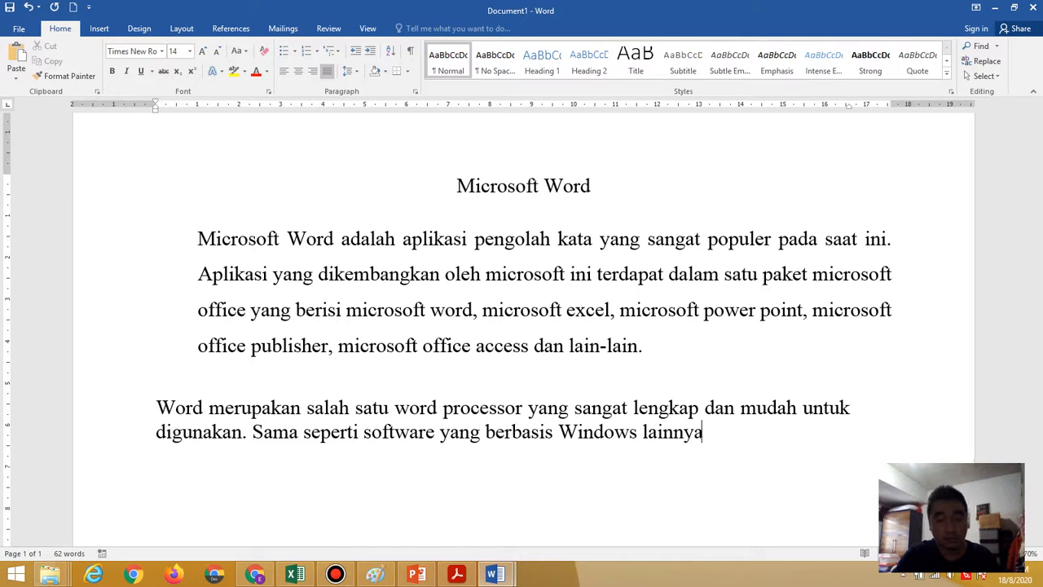
text(,)
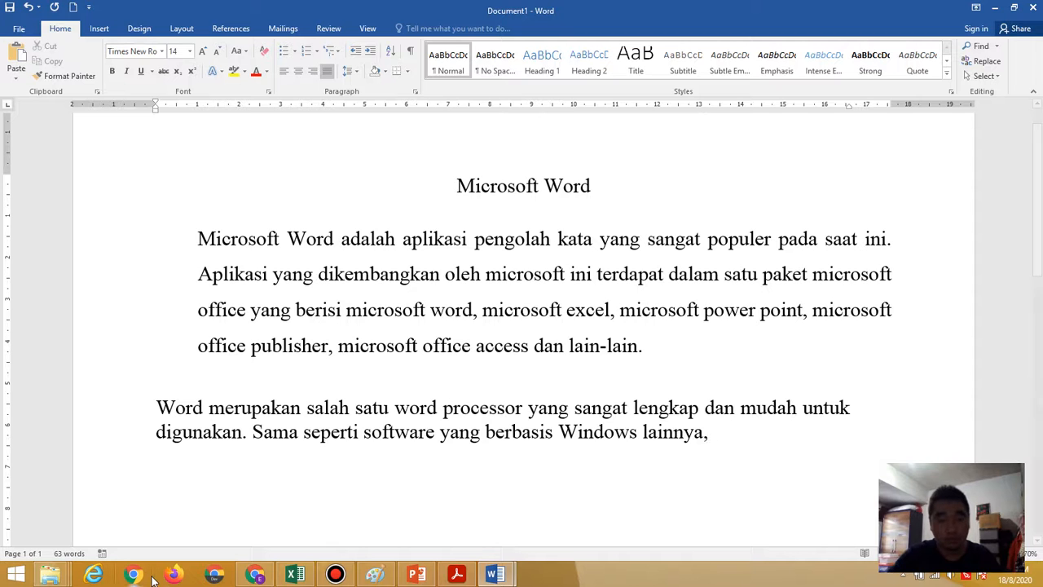
- Check the second sentence in the PDF in Acrobat Reader, return to Document1 and complete it with "Word lebih mudah digunakan jika Anda menggunakan mouse."
click(455, 573)
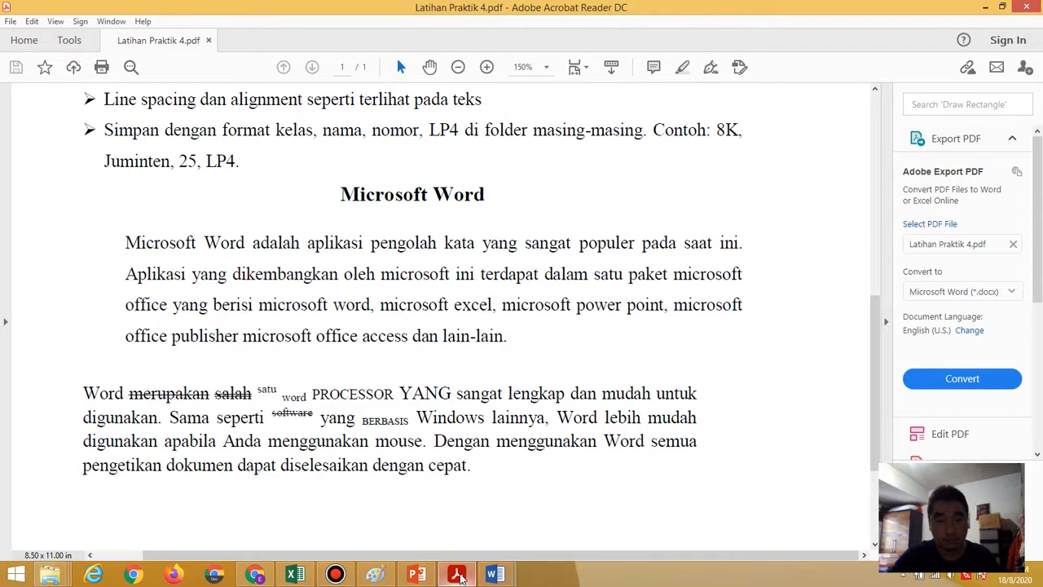
click(459, 576)
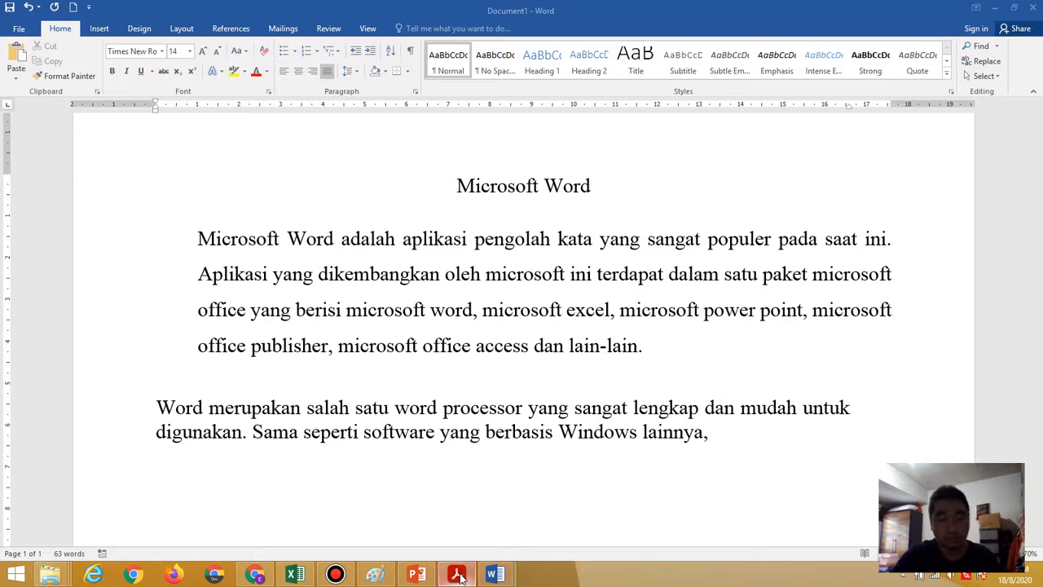
click(751, 428)
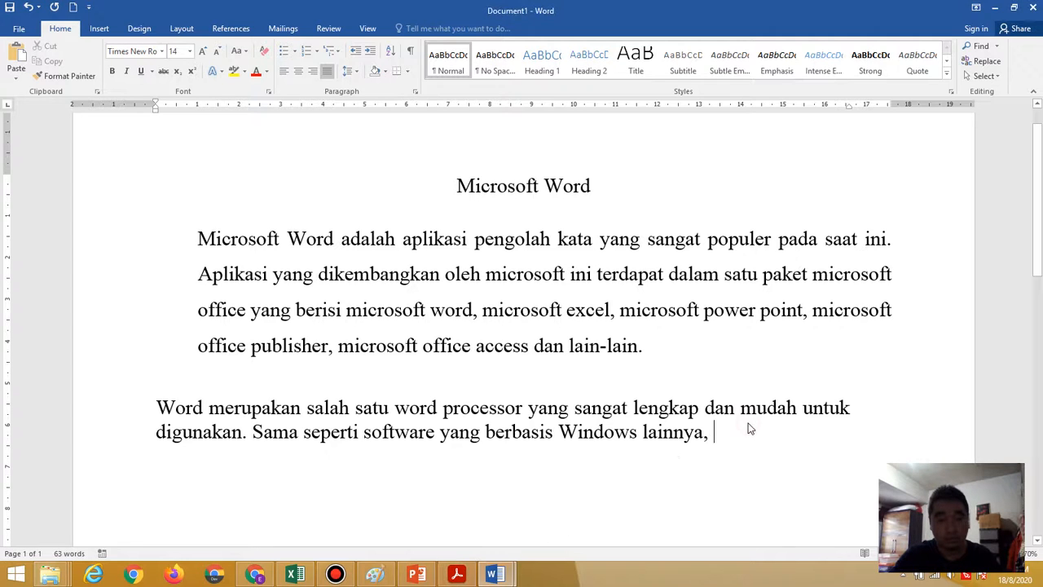
text(Word le)
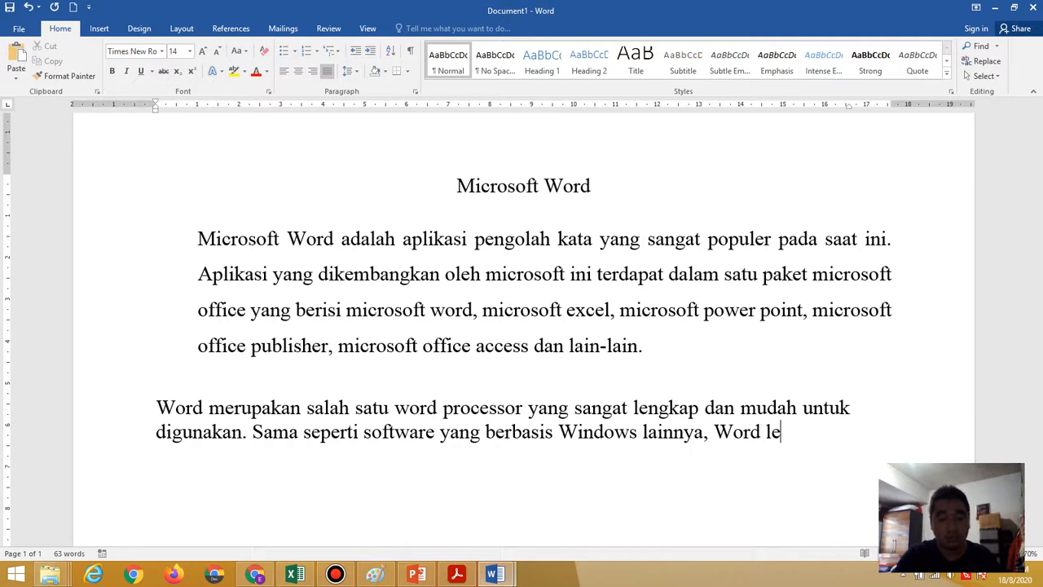
text(bih muda)
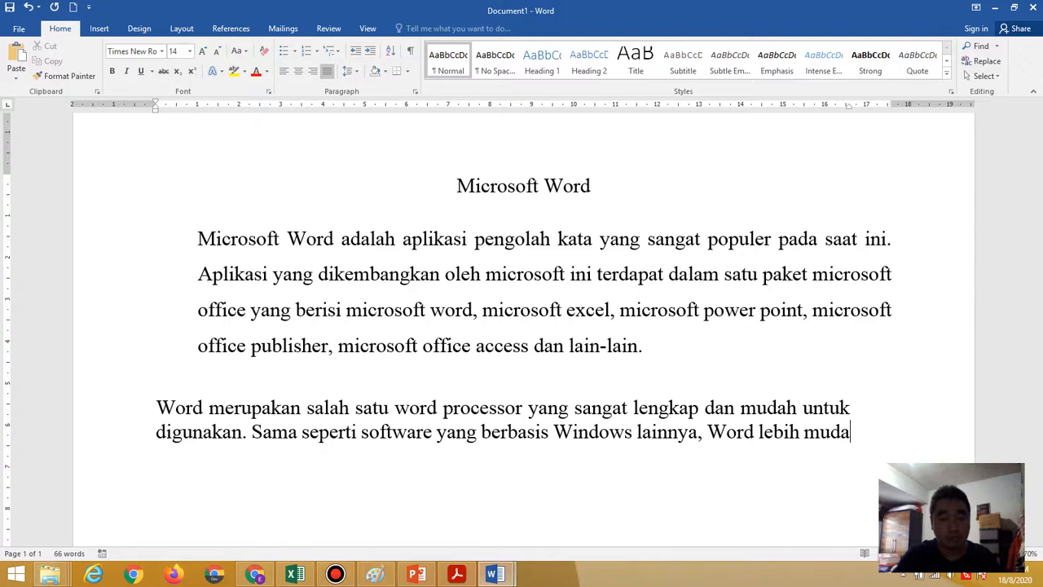
text(h digu)
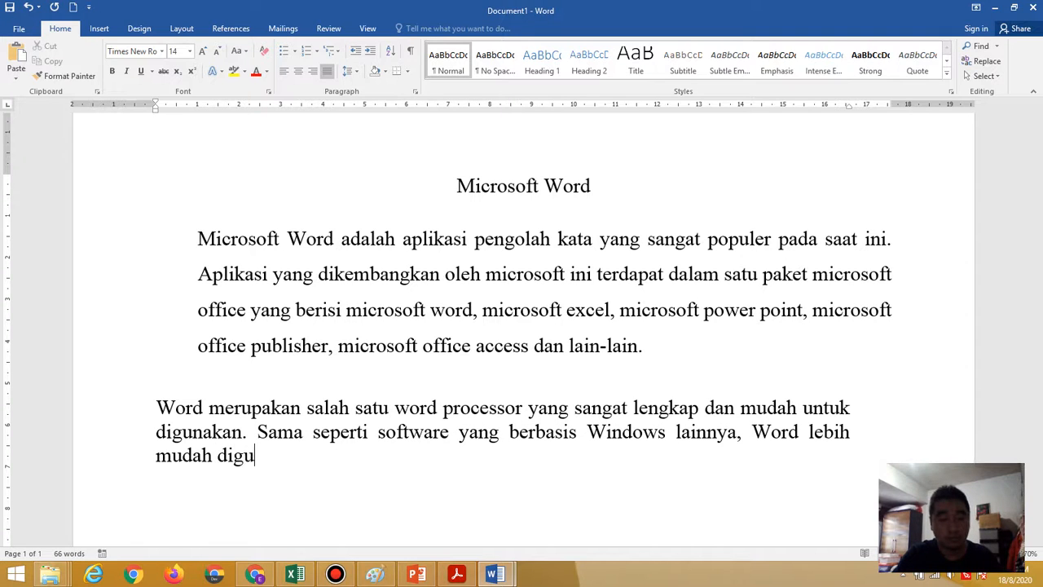
text(nakan j)
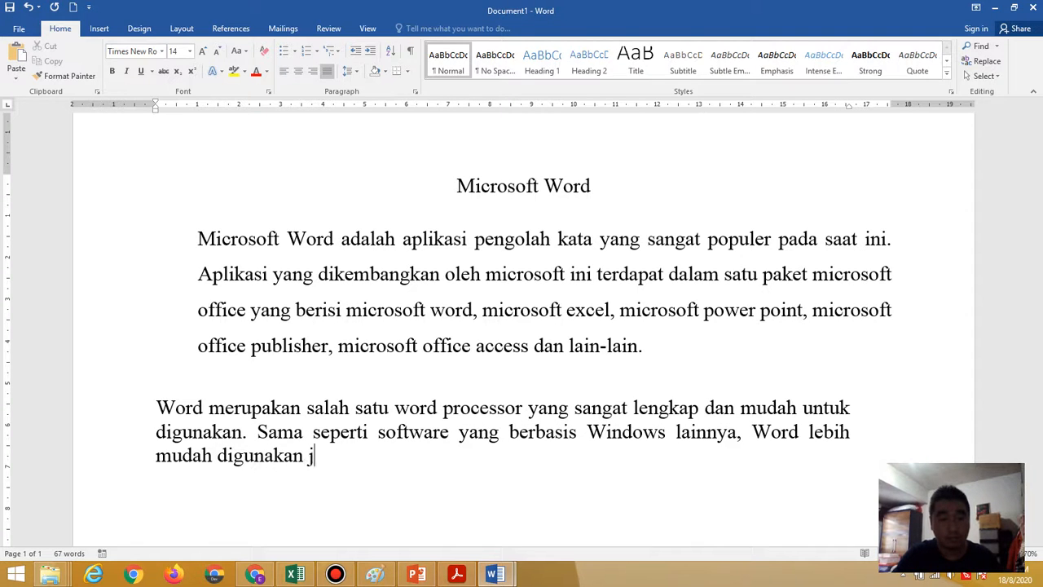
text(ika Anda)
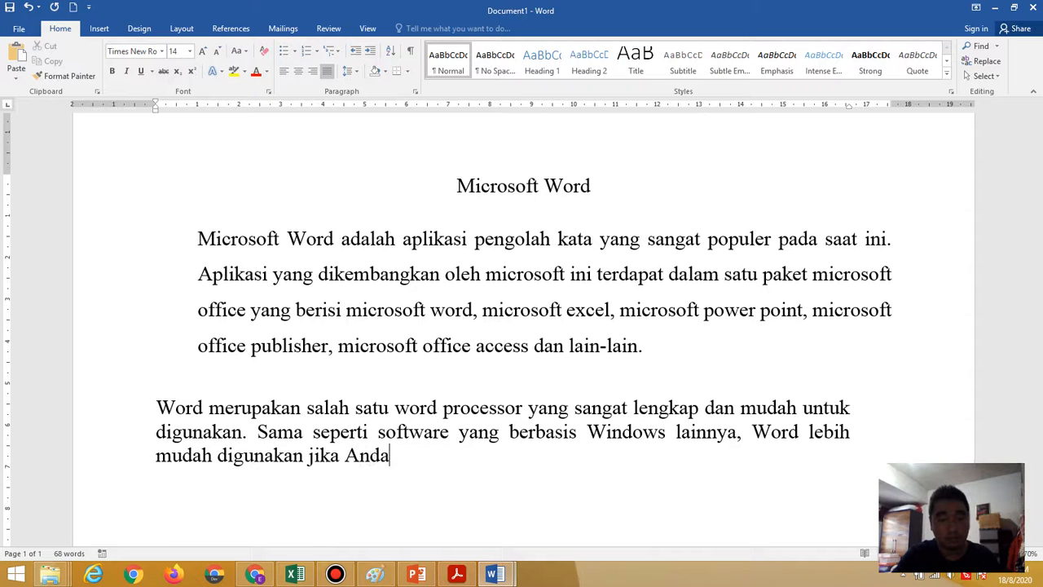
text( menggunakan mos)
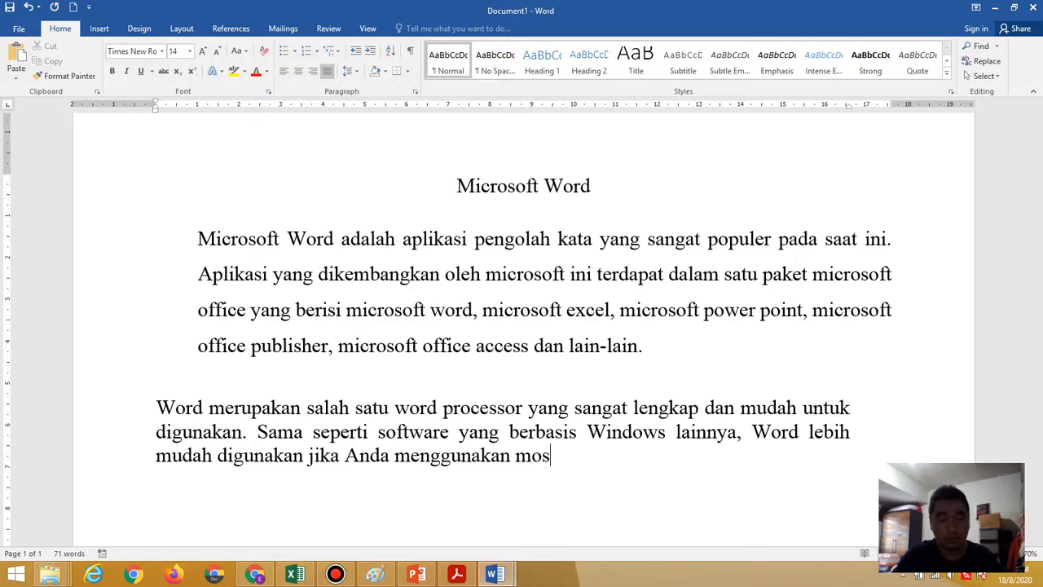
key(BackSpace)
text(use)
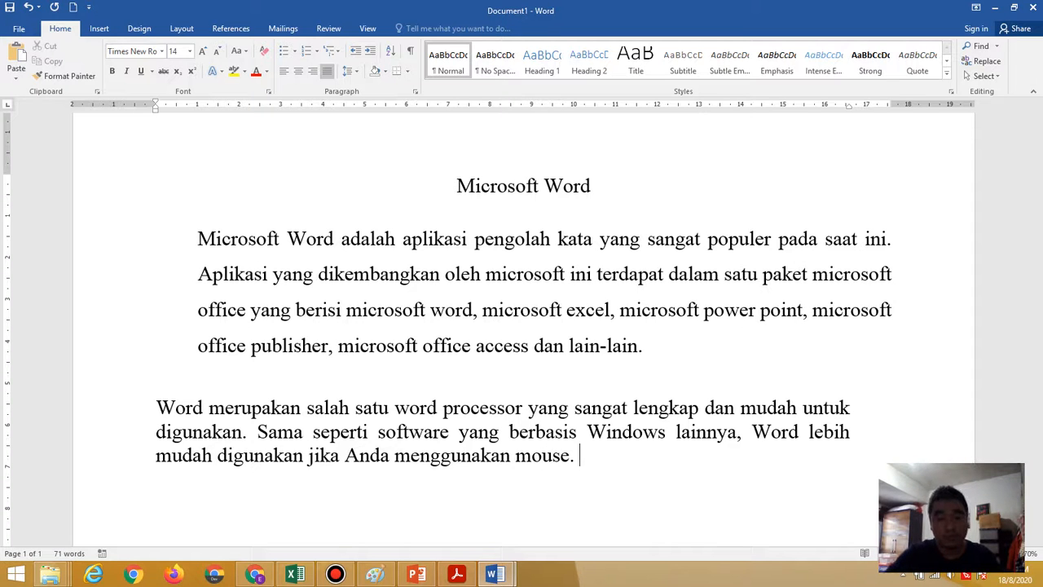
text(.)
- Check the third sentence in the PDF in Acrobat Reader, return to Document1 and begin it with "Dengan menggunakan Word" after "mouse."
click(456, 575)
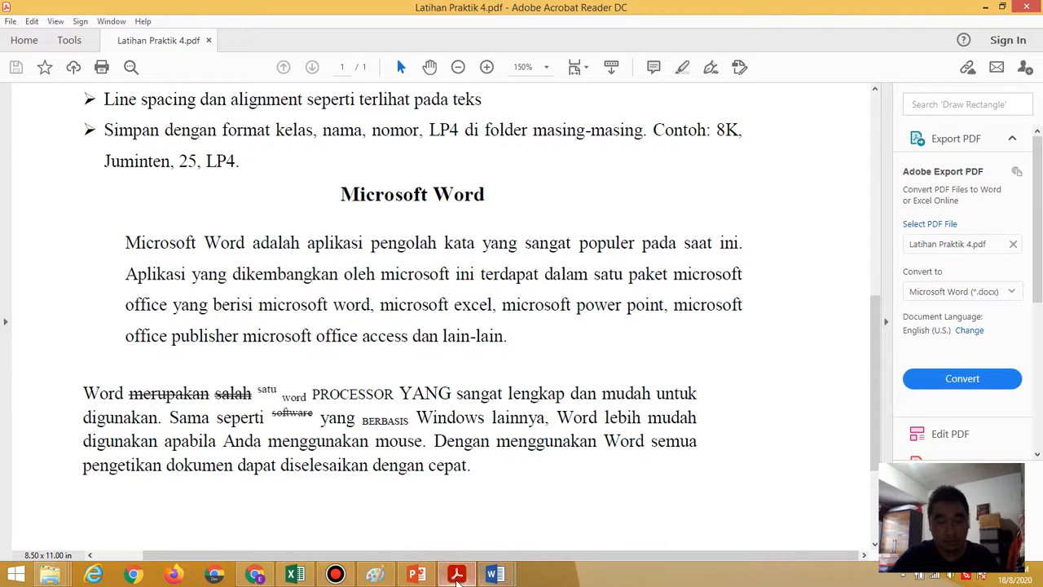
click(456, 574)
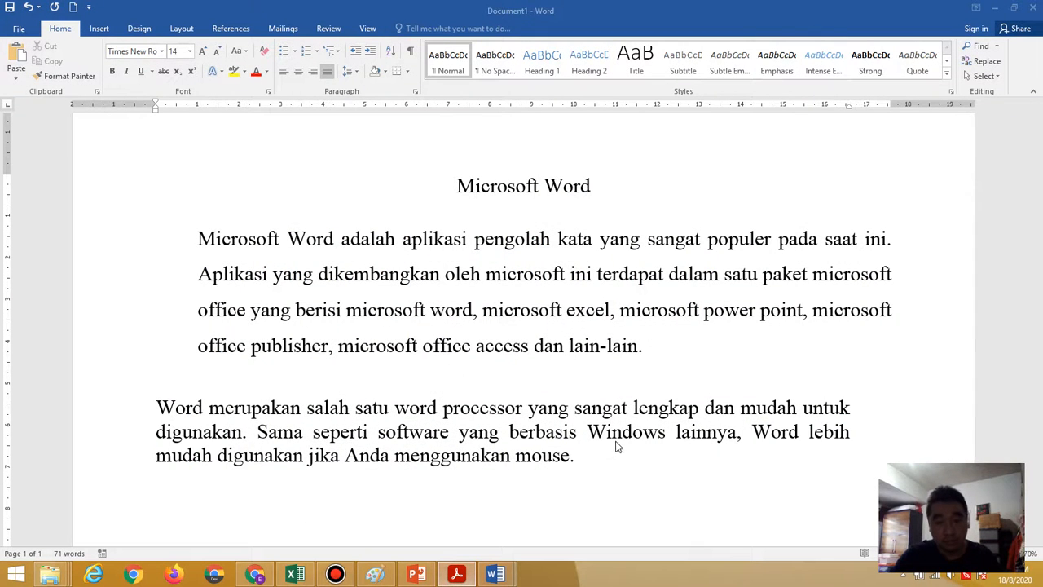
click(603, 462)
text(De)
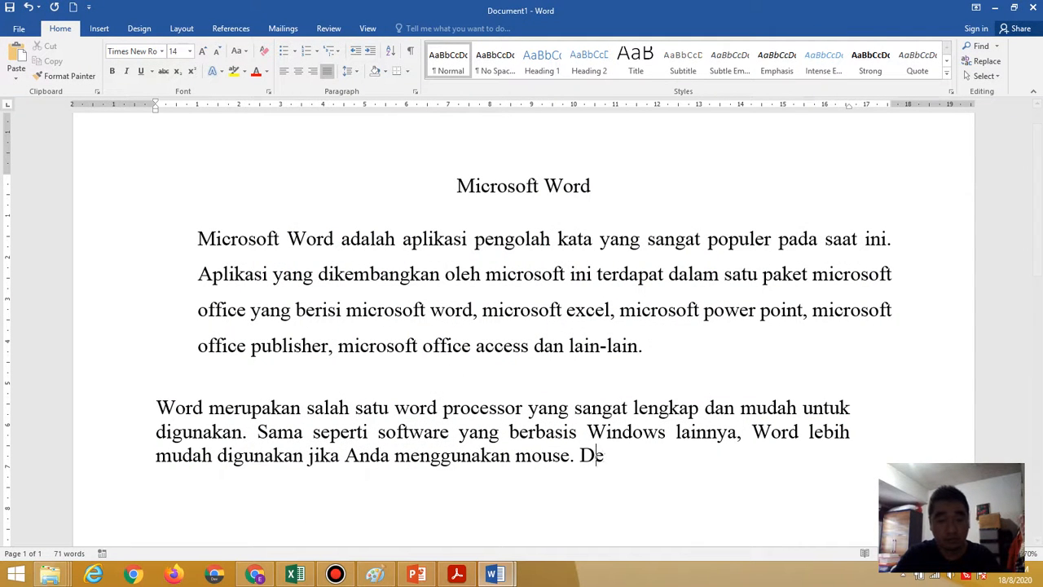
text(ngan menggu)
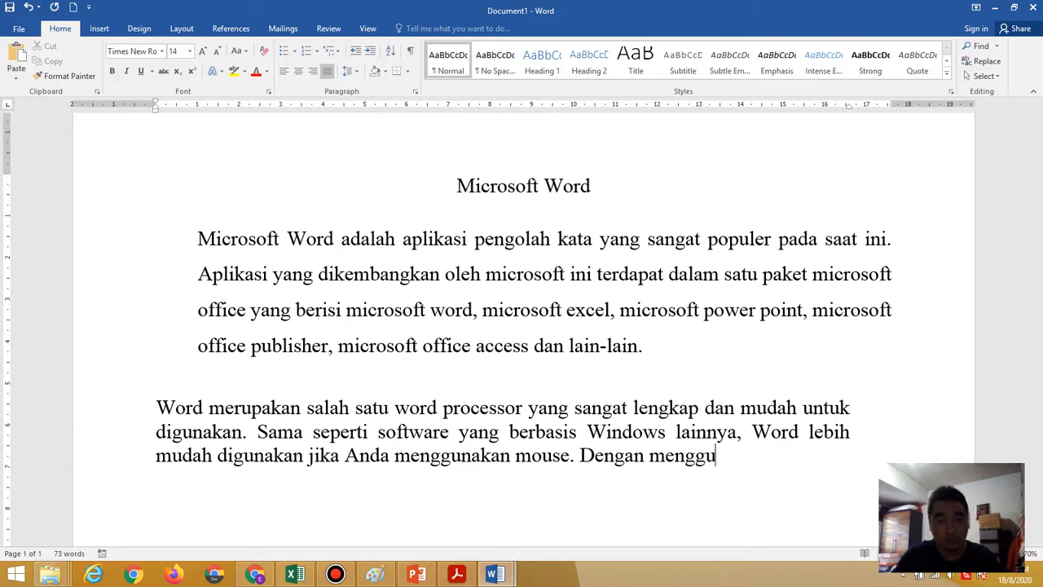
text(nakan )
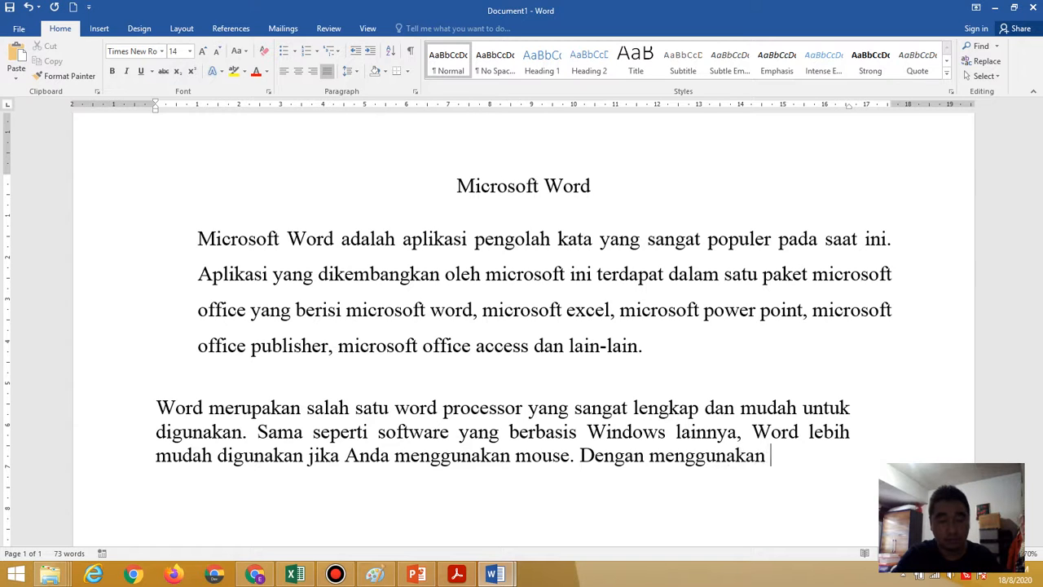
text(Word)
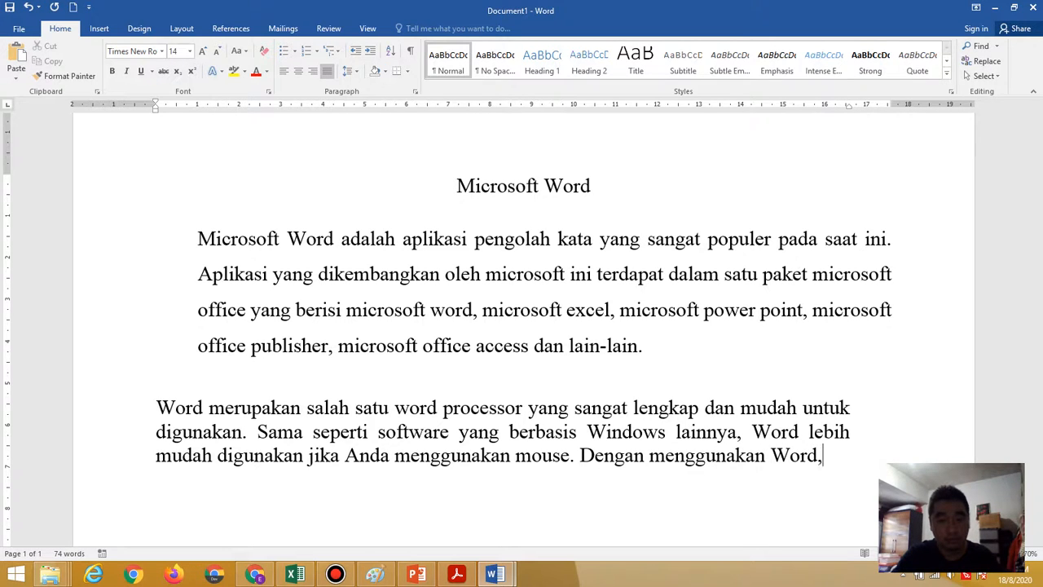
- Recheck the PDF in Acrobat Reader, return to Document1 and complete the third sentence with "semua pengetikan dokumen dapat diselesaikan dengan cepat."
click(501, 576)
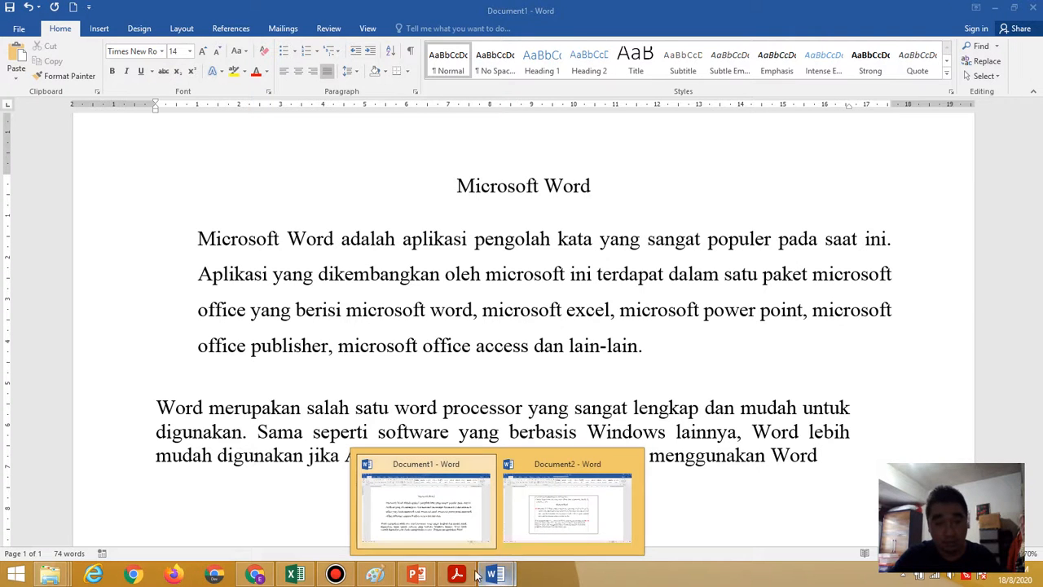
click(471, 577)
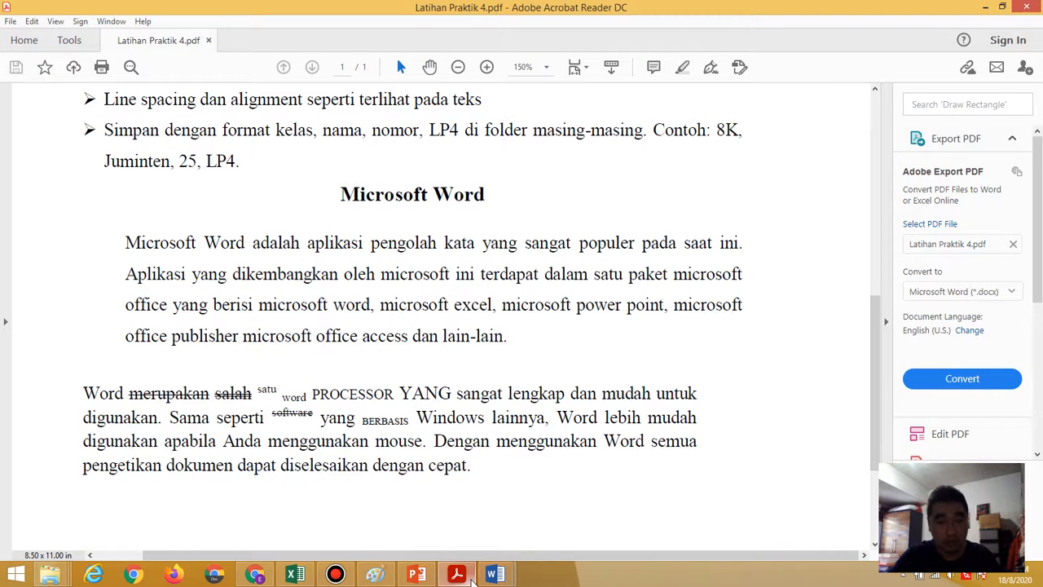
click(471, 577)
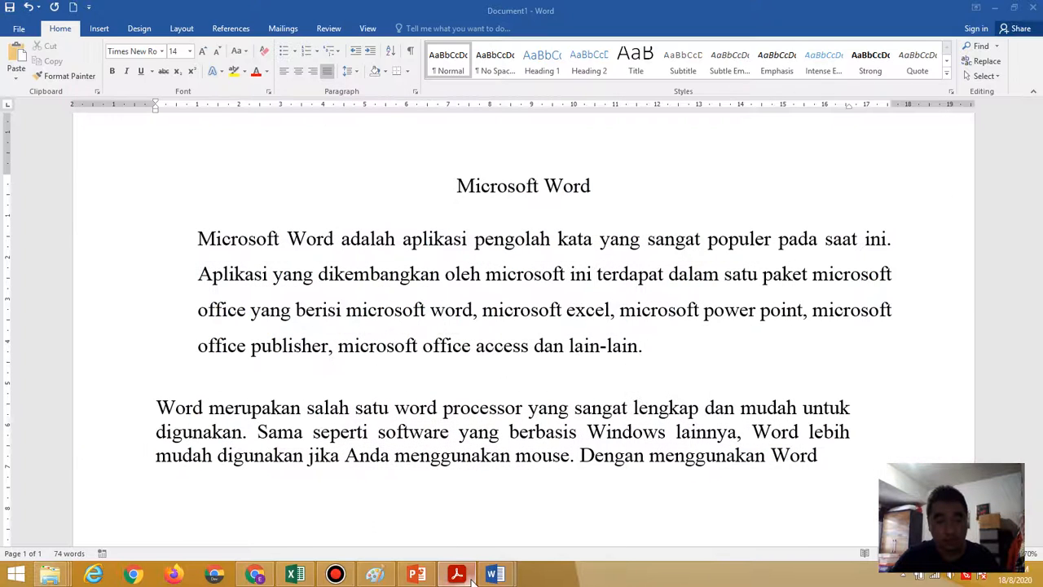
click(844, 457)
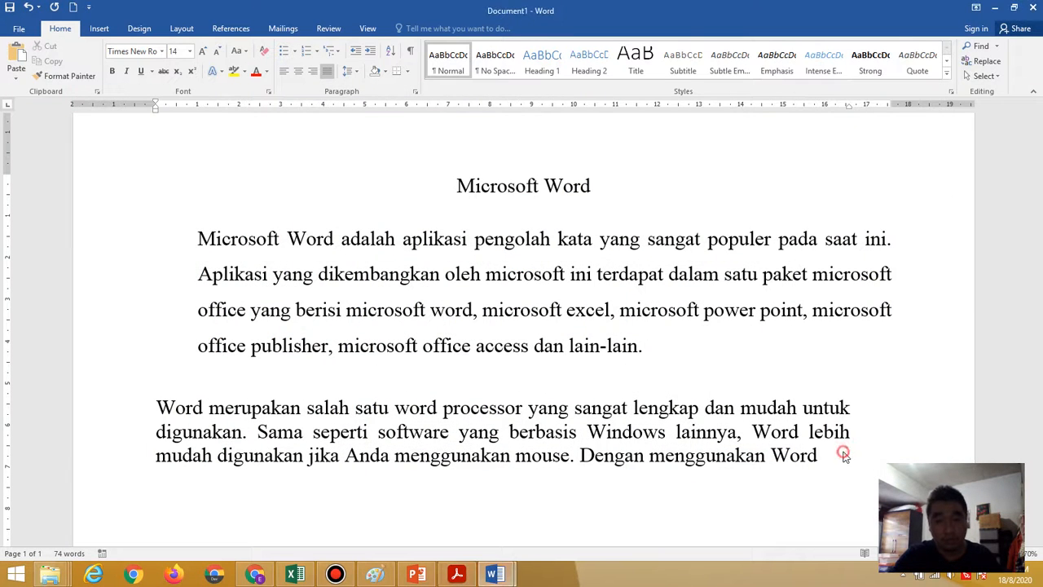
text(semua)
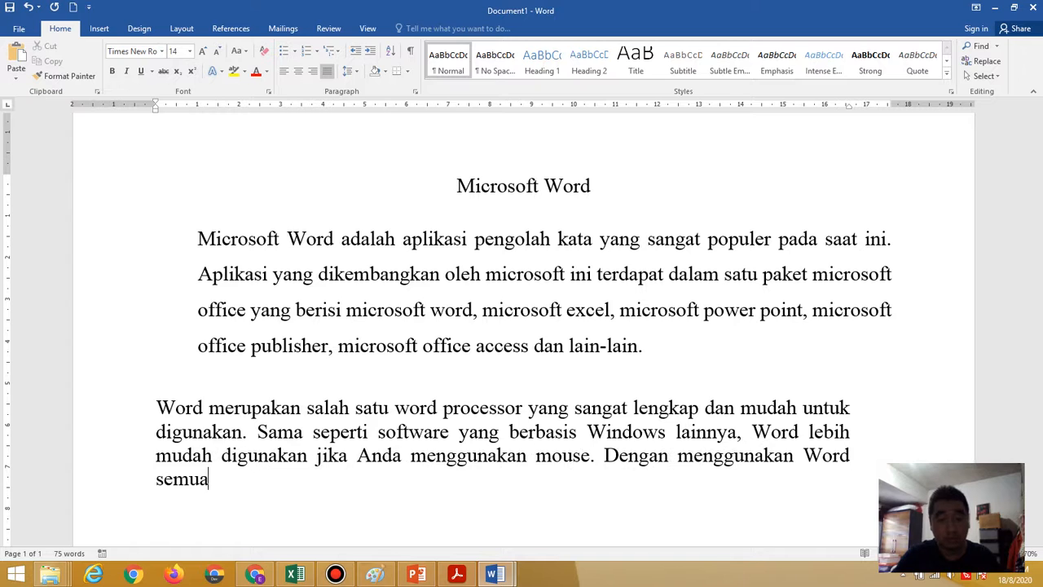
text( pengeti)
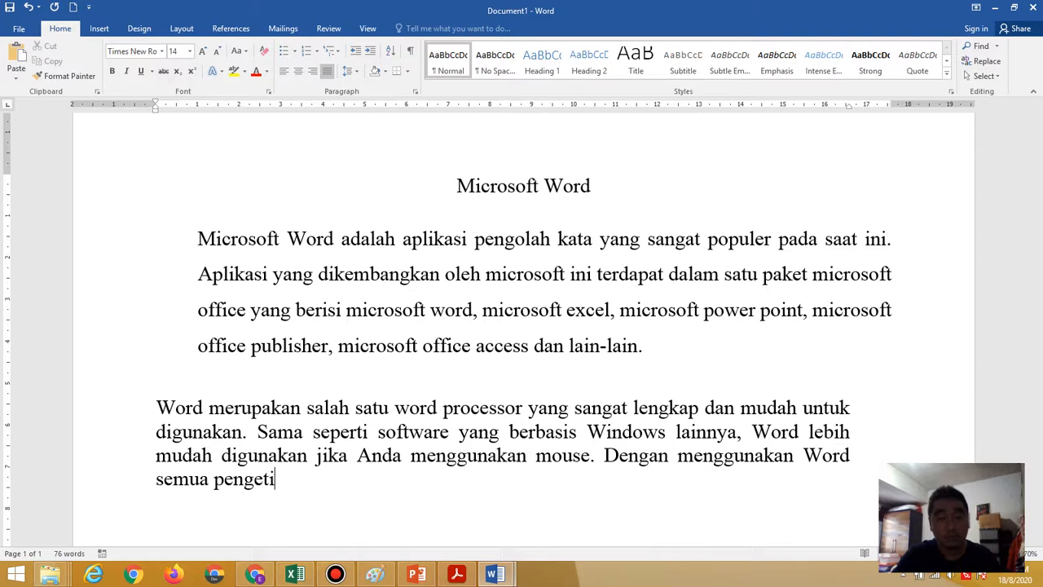
text(kan dokum)
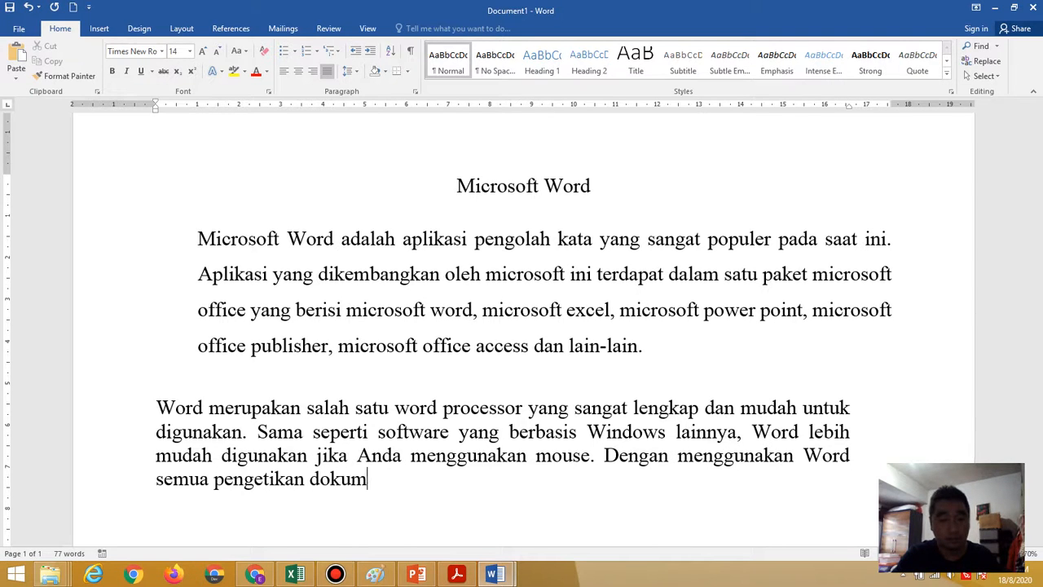
text(en dapat)
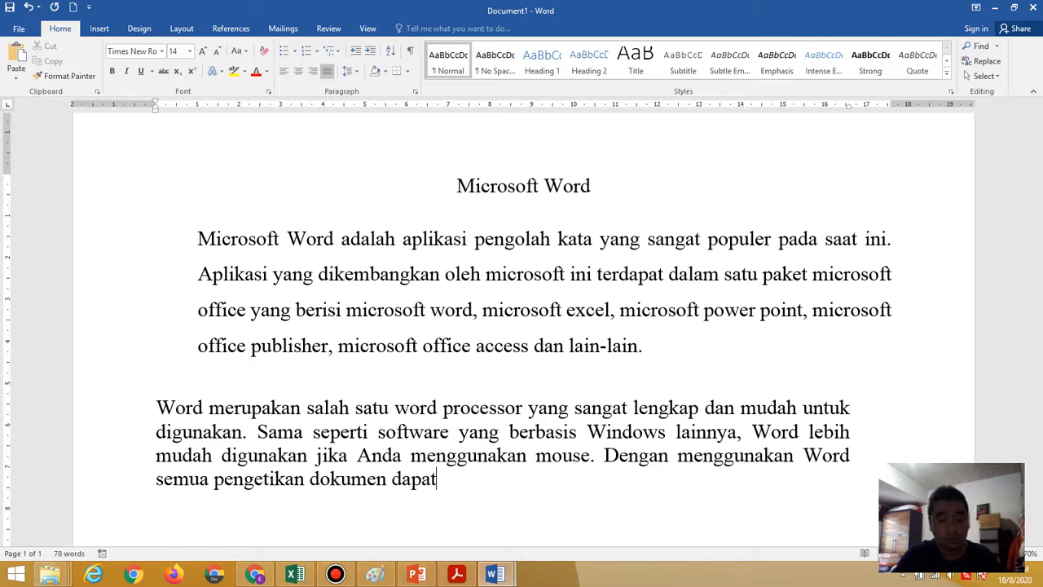
text( d)
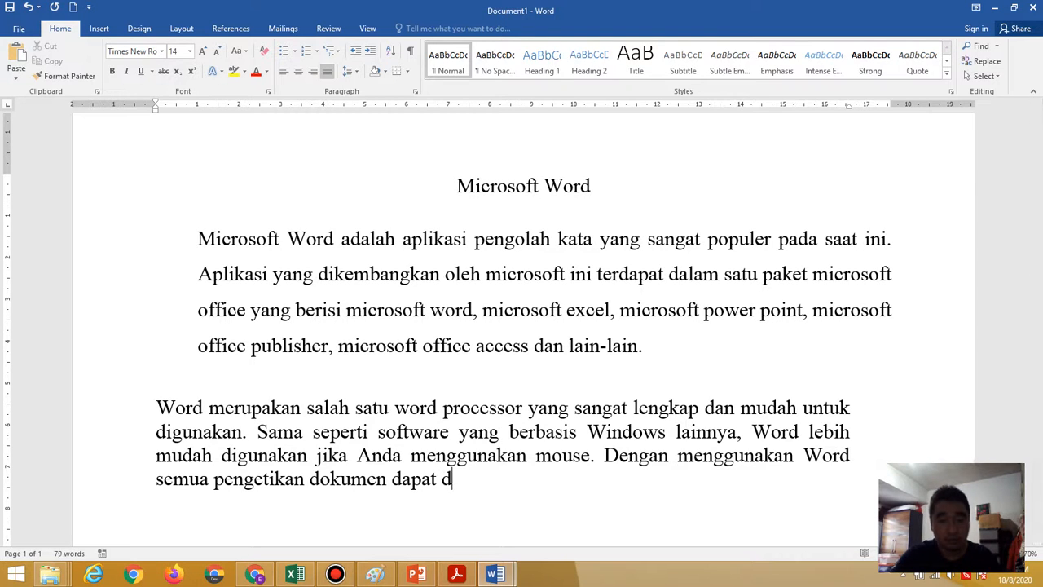
text(iselesaika)
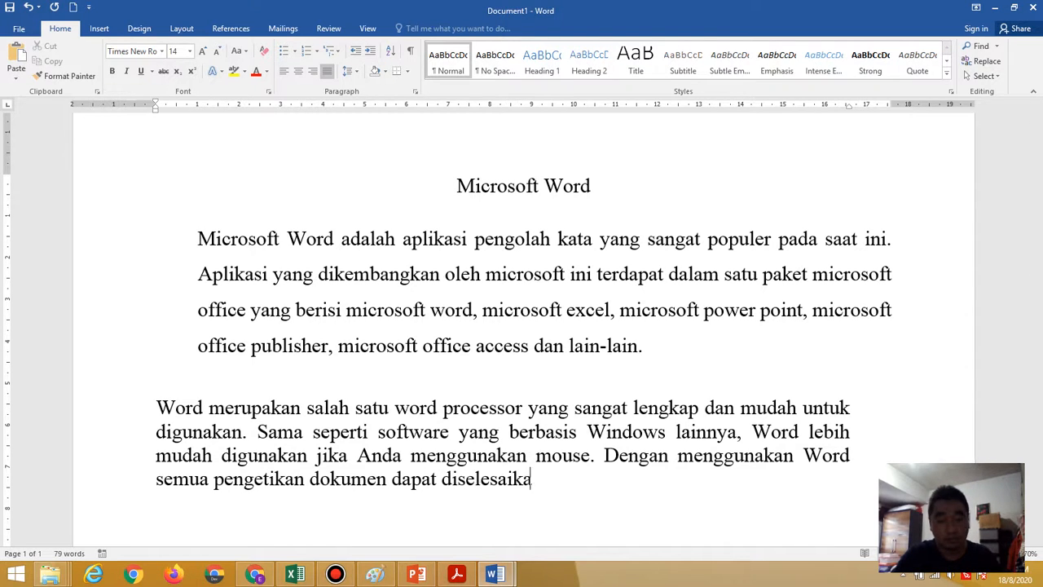
text(n dengan)
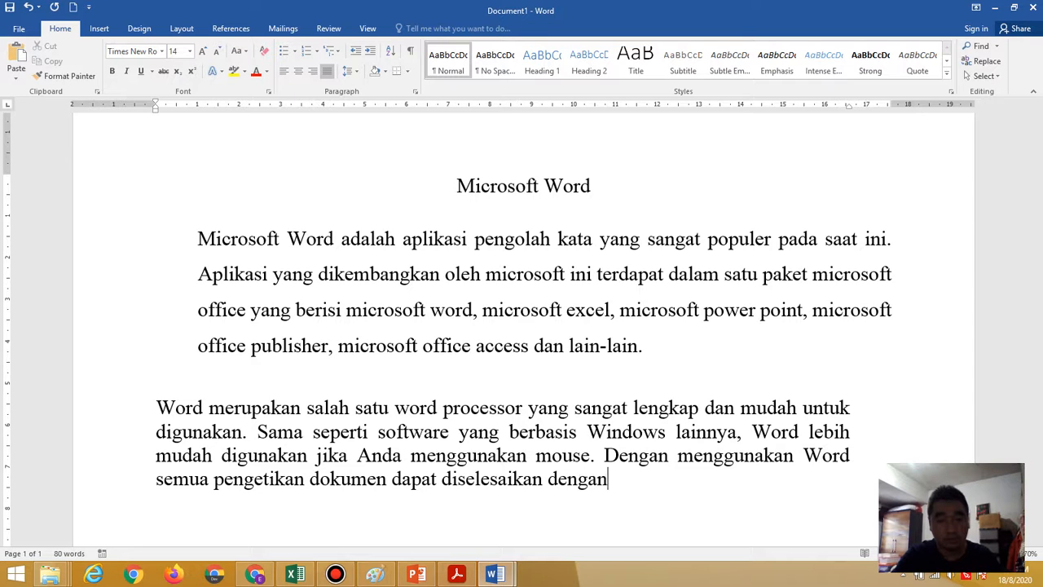
text( cepat.)
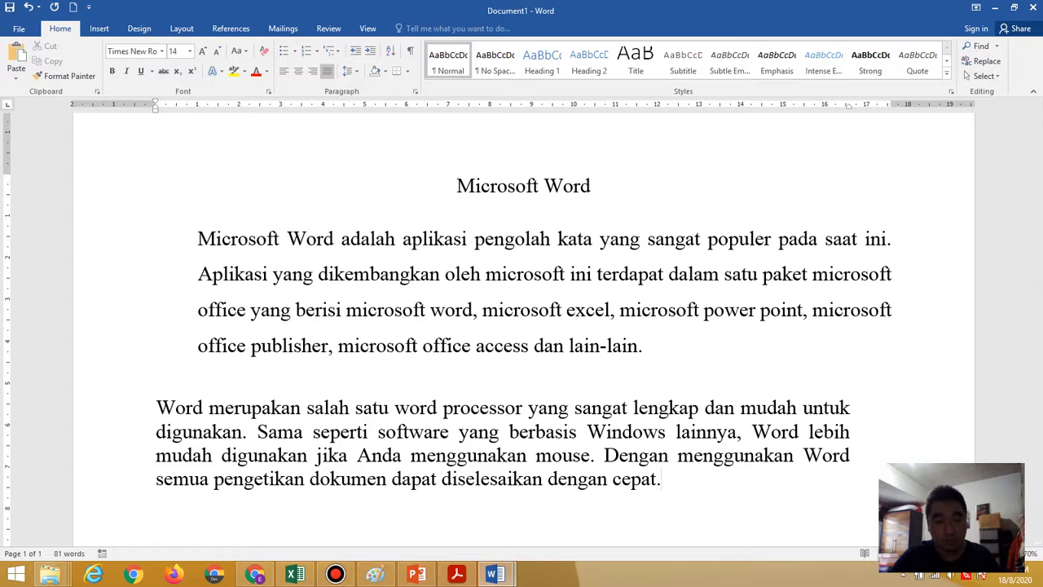
- Compare the second paragraph in Document1 with the exercise PDF in Acrobat Reader, examining the character formatting of its words
click(457, 576)
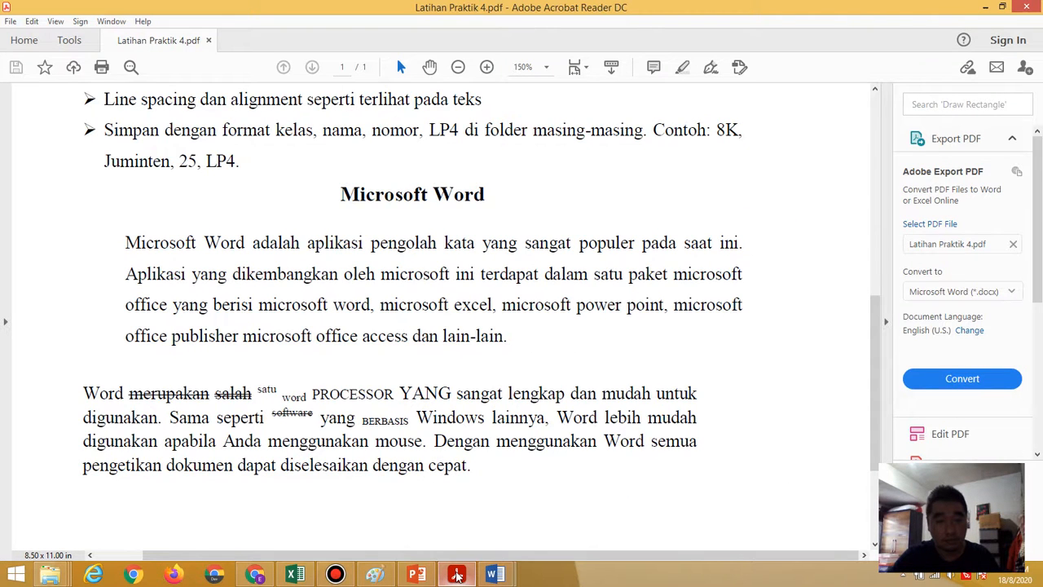
mouse_move(495, 574)
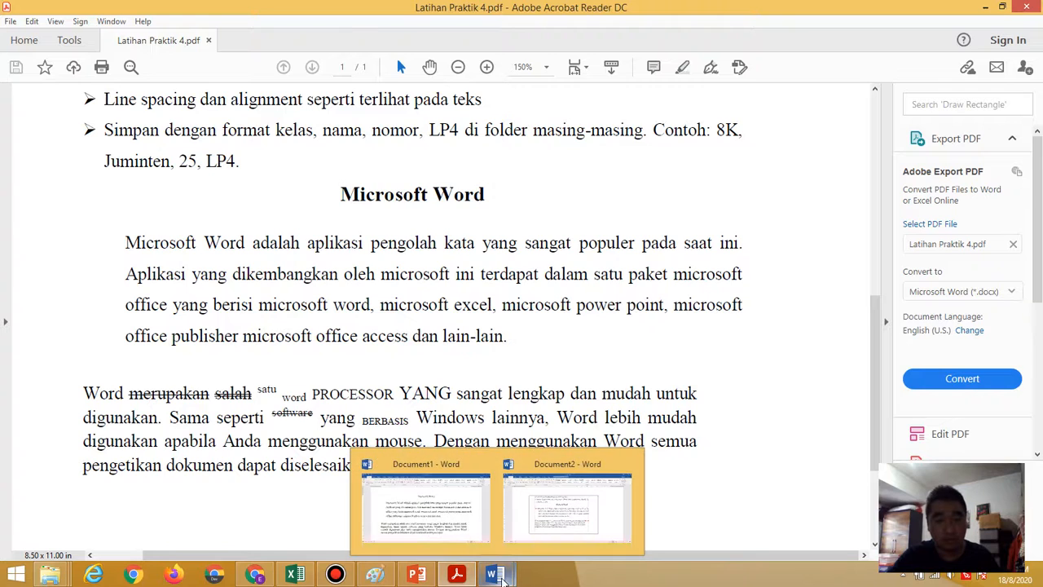
click(454, 496)
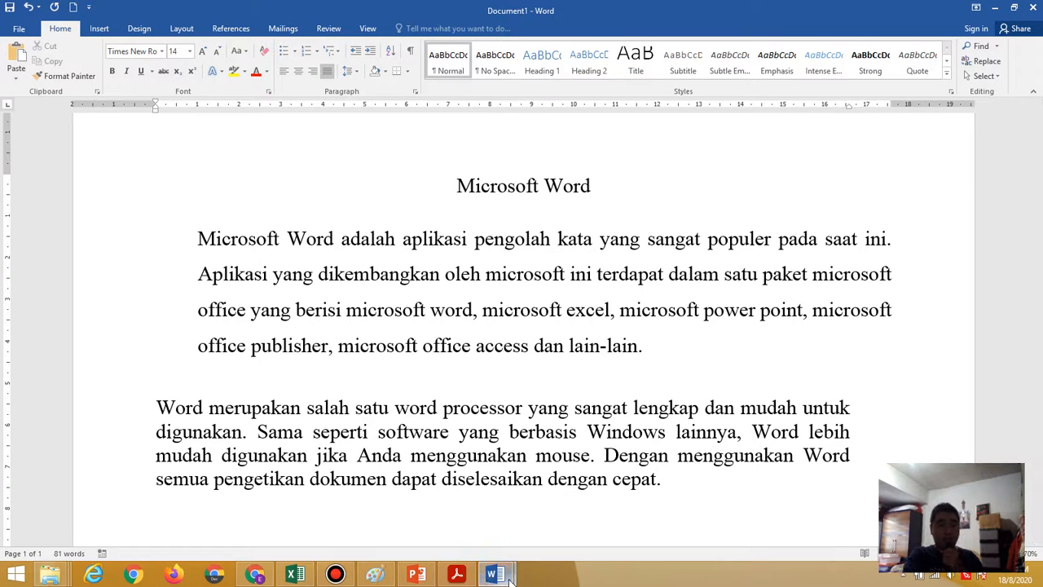
mouse_move(510, 577)
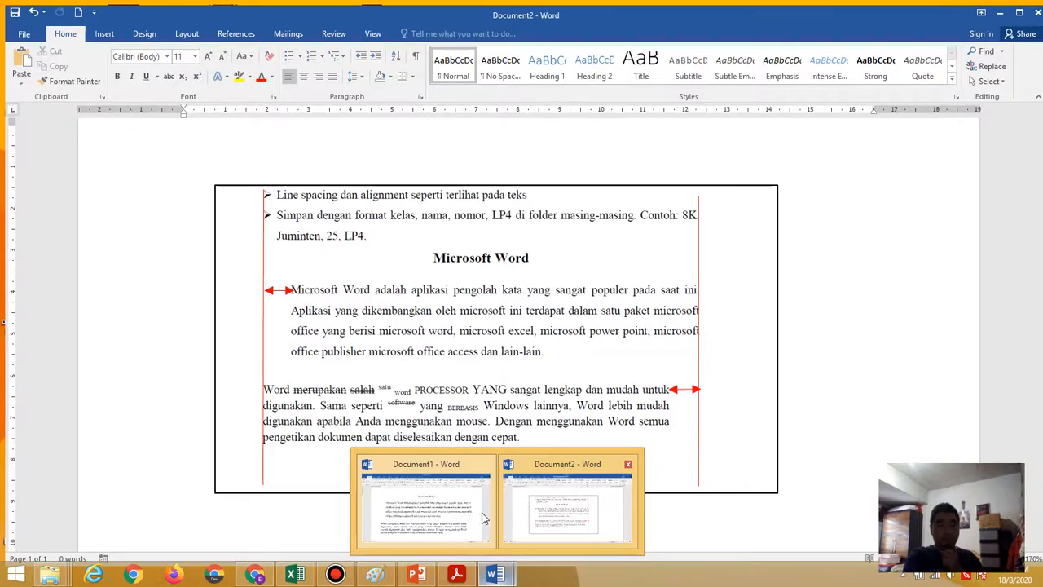
click(457, 575)
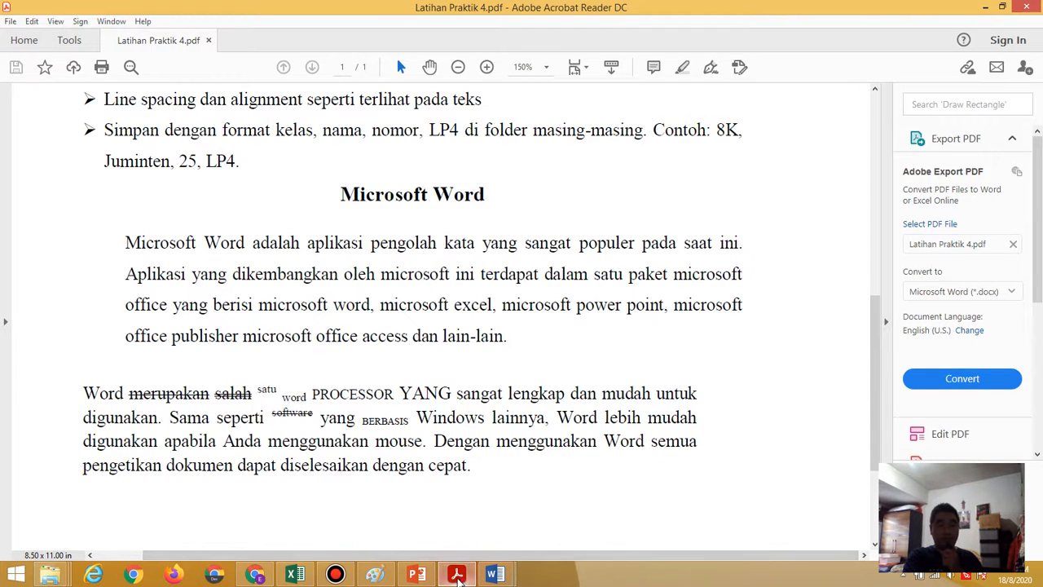
mouse_move(458, 576)
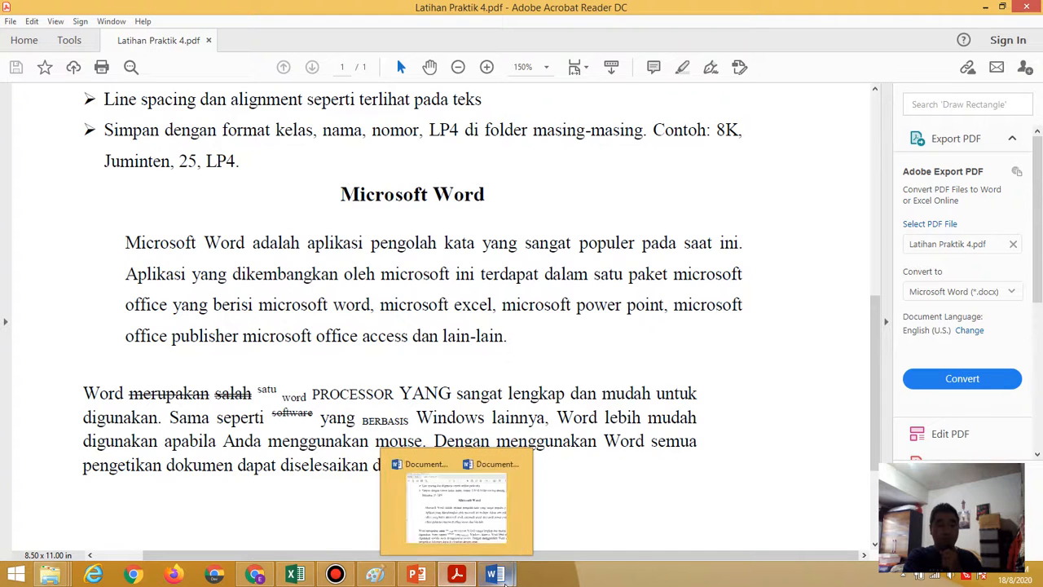
click(462, 577)
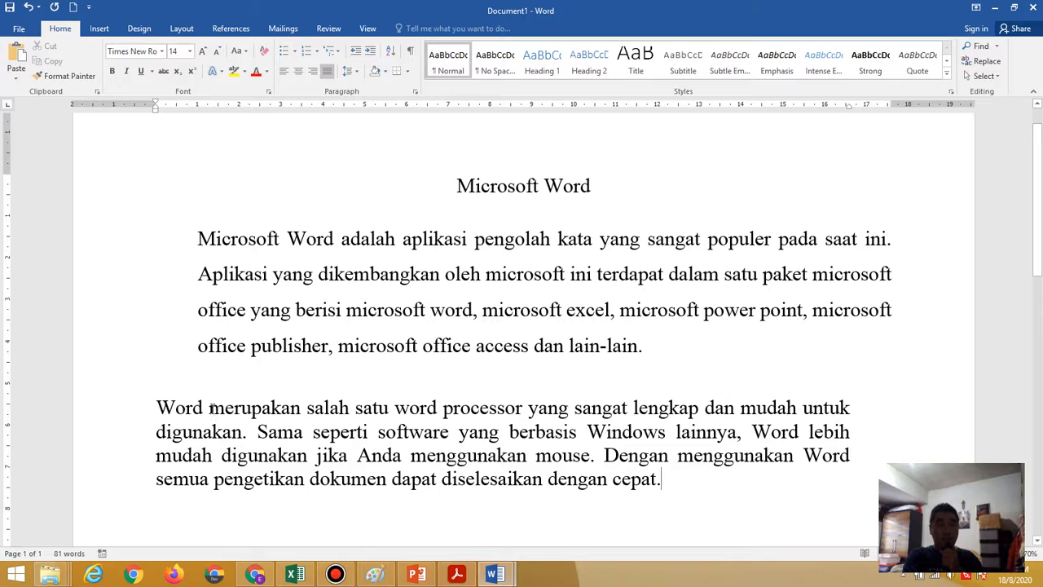
- Apply strikethrough to the word "merupakan" in the first line of the second paragraph
drag(209, 409, 302, 410)
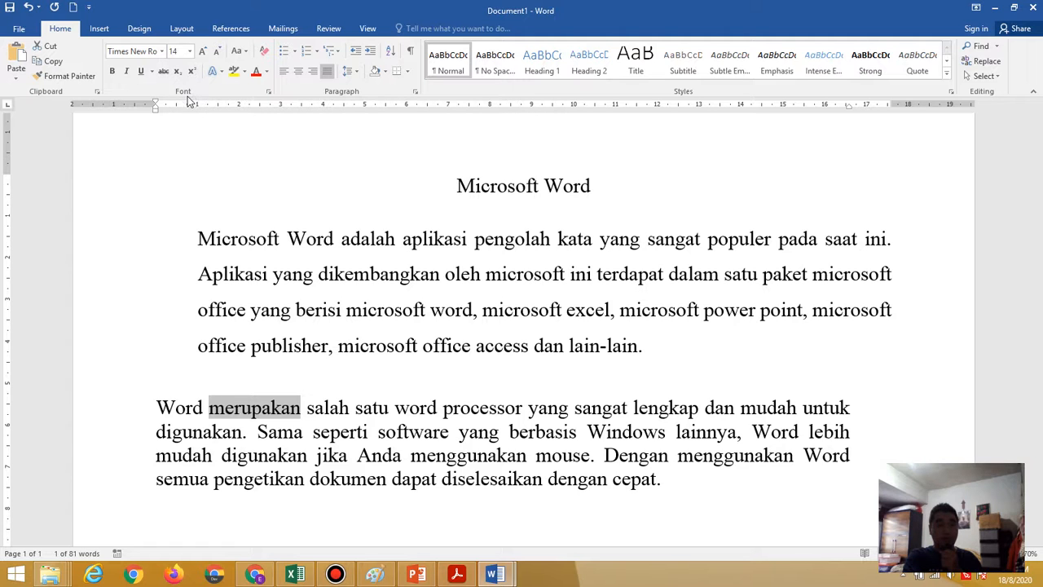
click(270, 93)
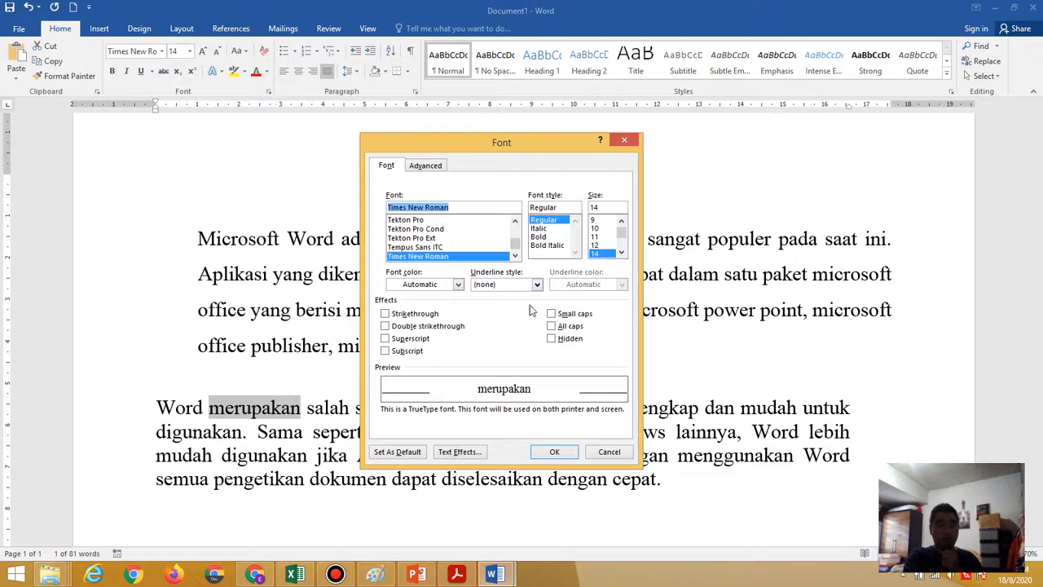
drag(496, 141, 567, 72)
click(486, 245)
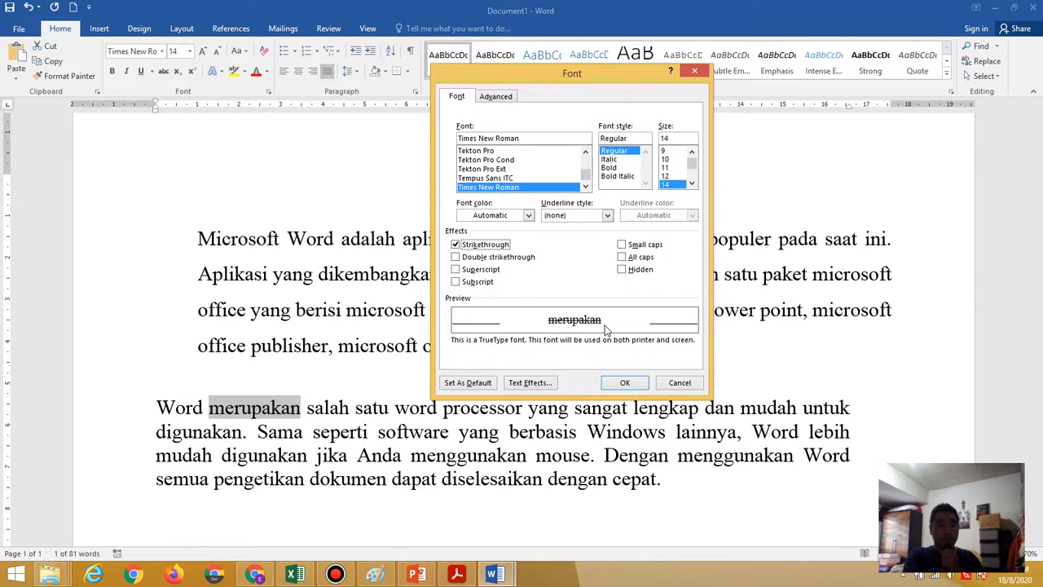
click(621, 383)
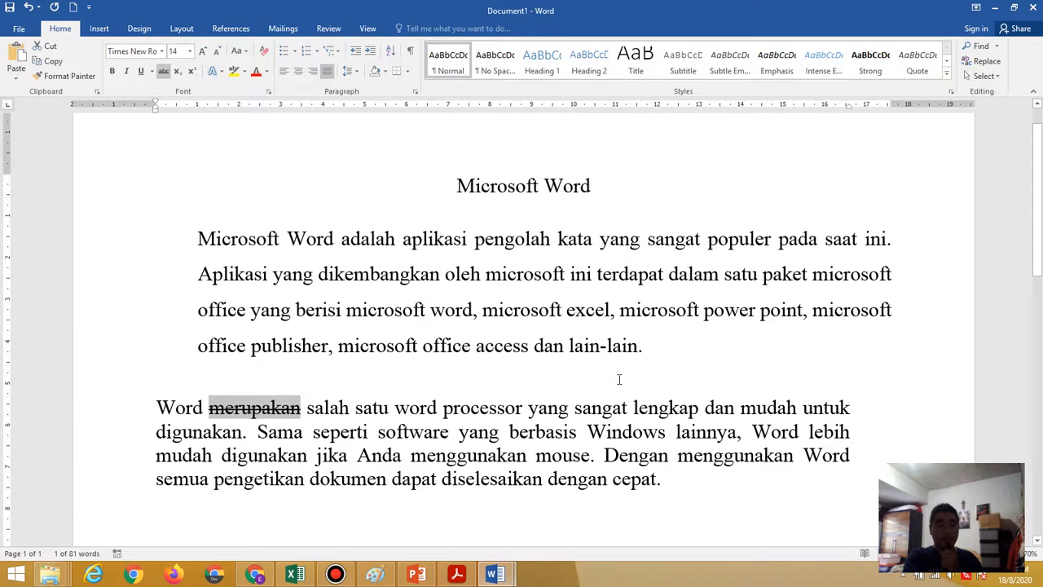
- Check the PDF in Acrobat Reader, return to Document1 and apply double strikethrough to the word "salah" in the second paragraph
click(457, 575)
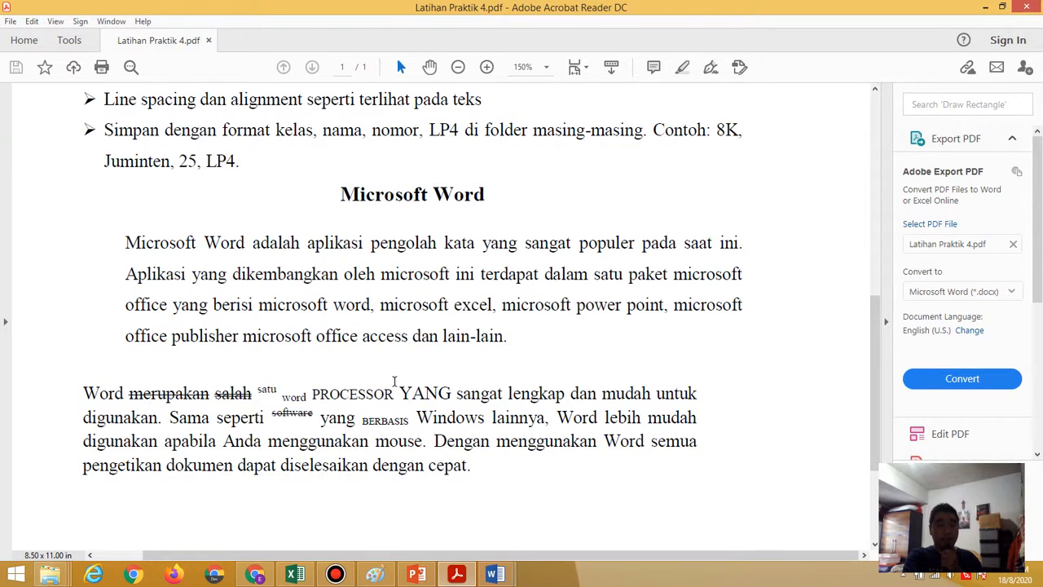
click(469, 571)
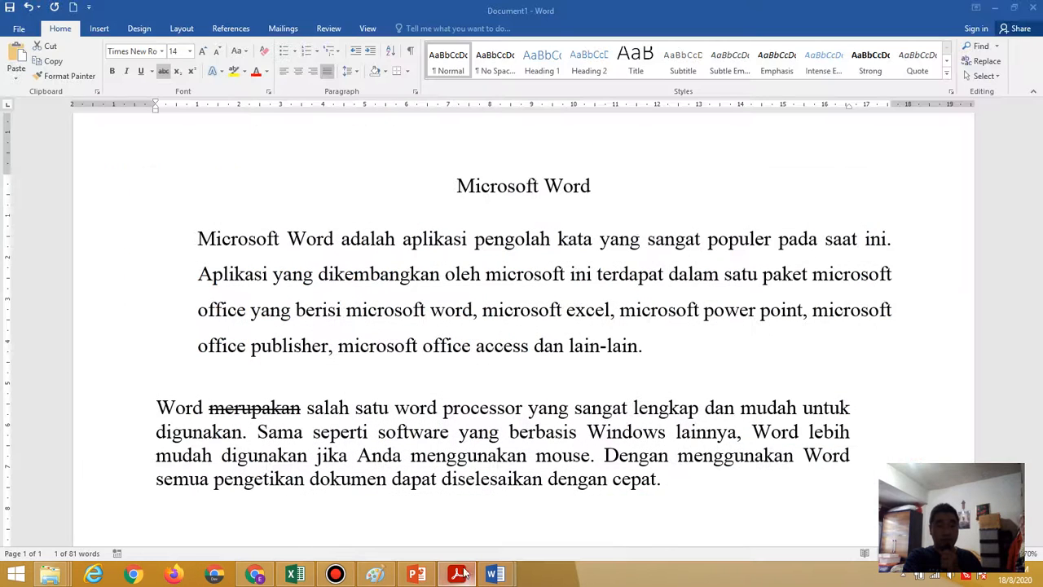
double_click(306, 408)
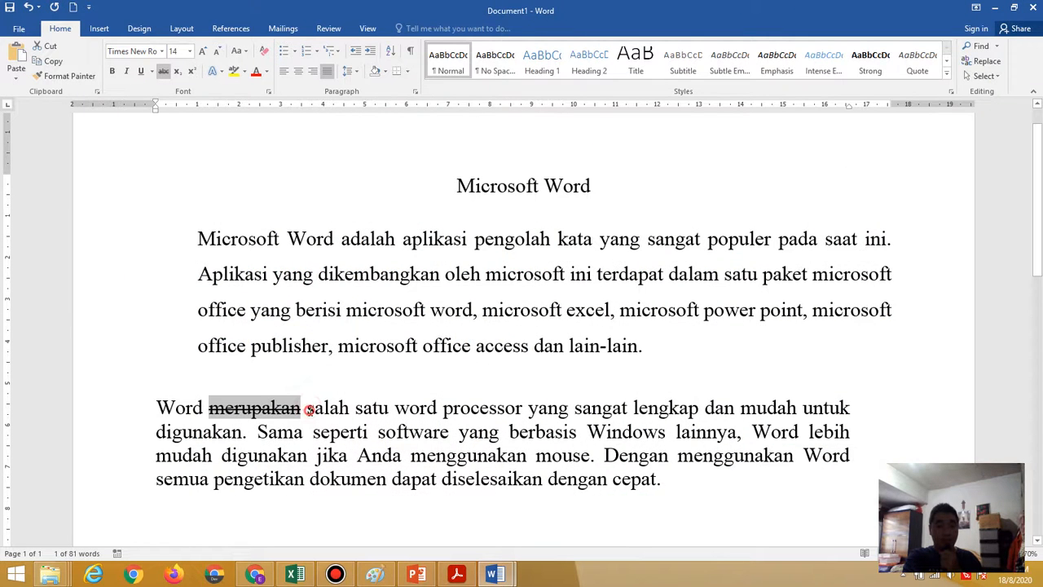
drag(308, 409, 350, 409)
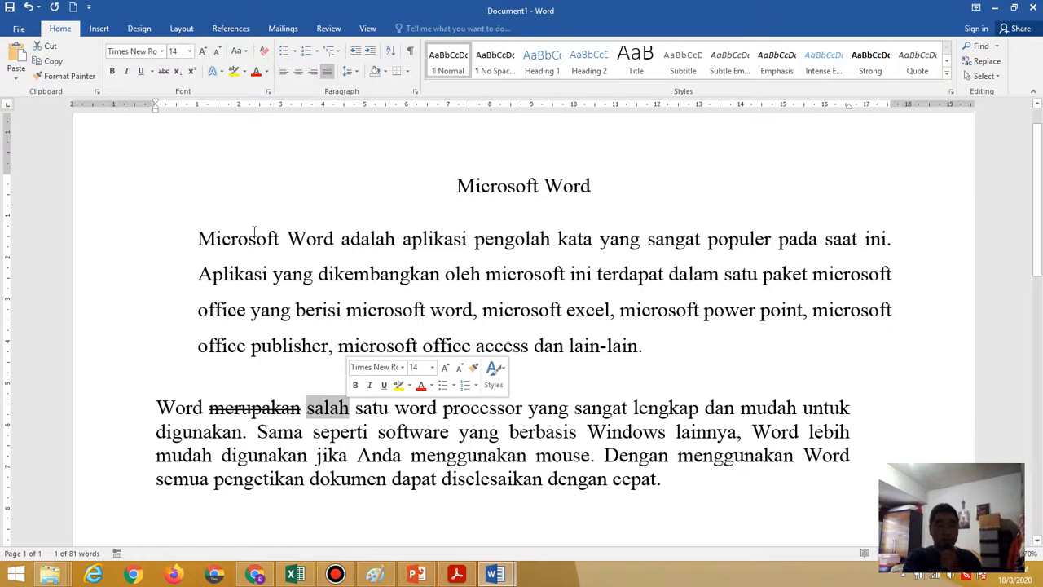
click(269, 92)
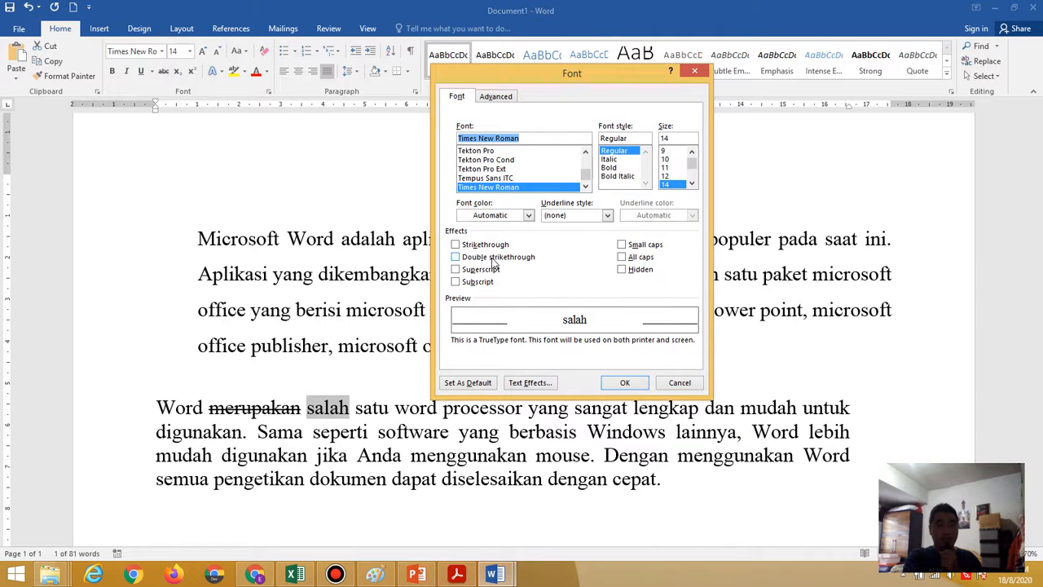
click(494, 261)
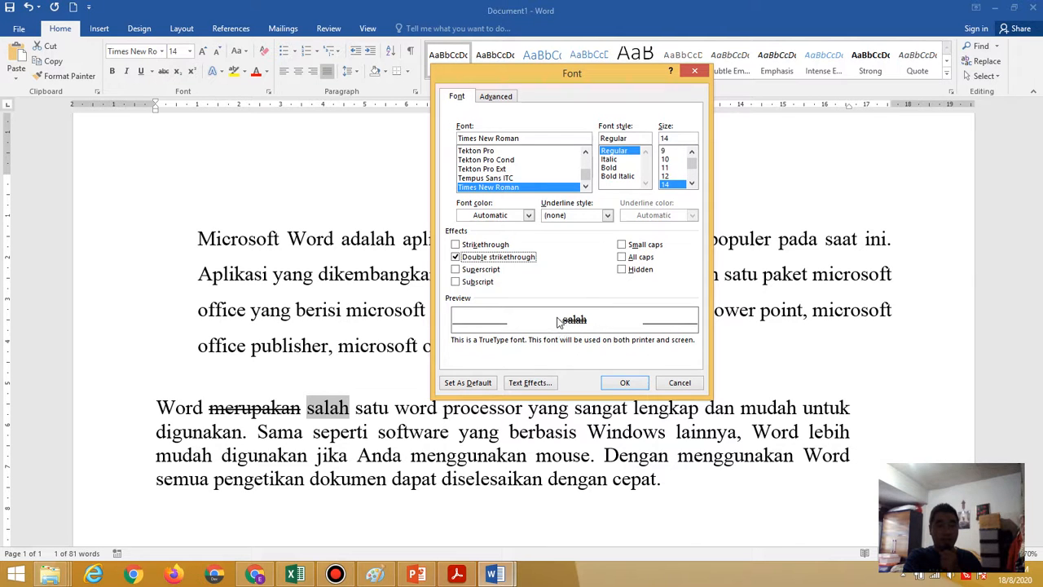
click(624, 383)
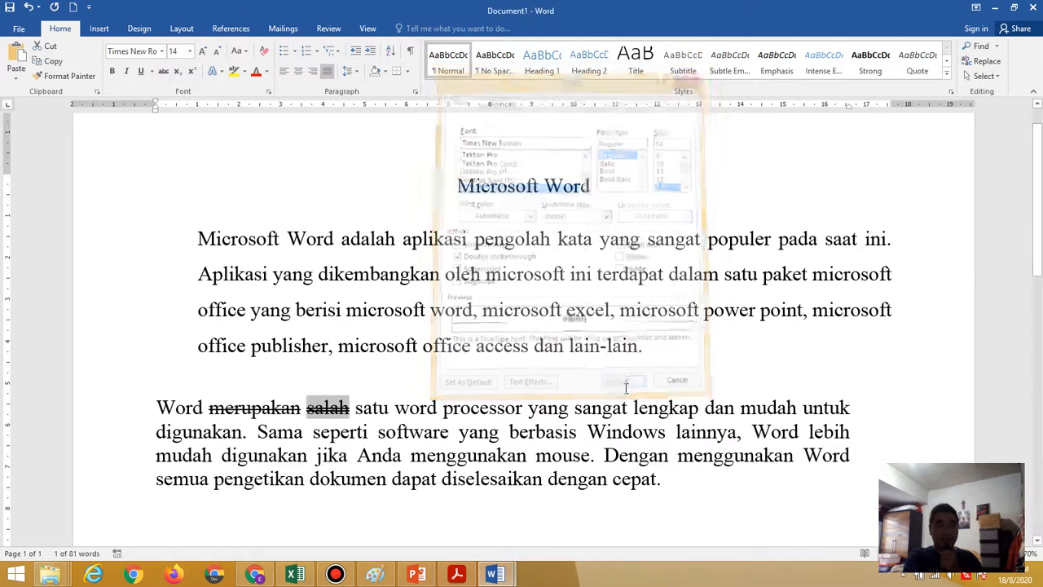
- Recheck the PDF in Acrobat Reader, return to Document1 and format the word "satu" in the second paragraph as superscript
click(469, 577)
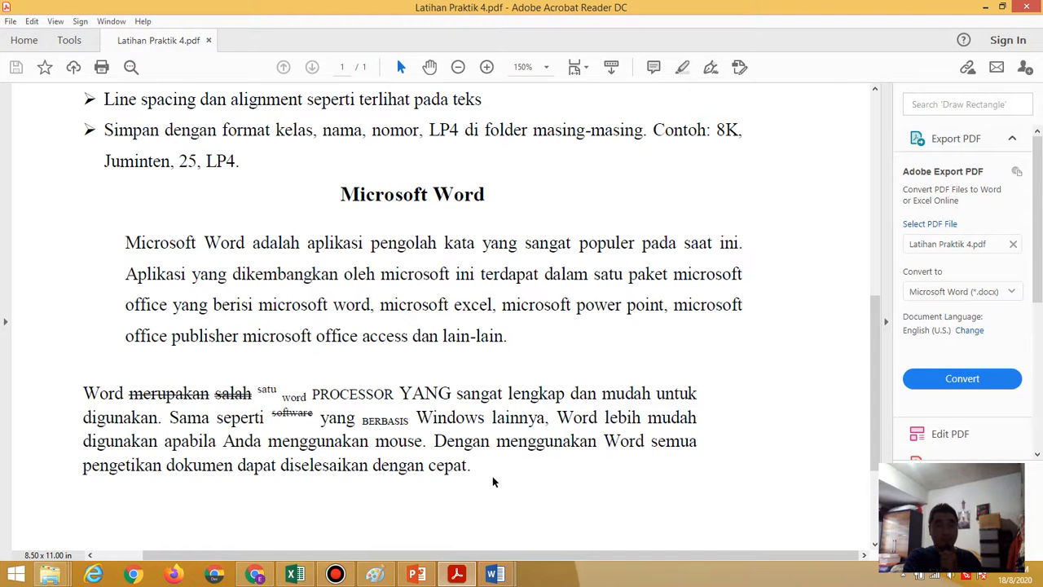
click(457, 574)
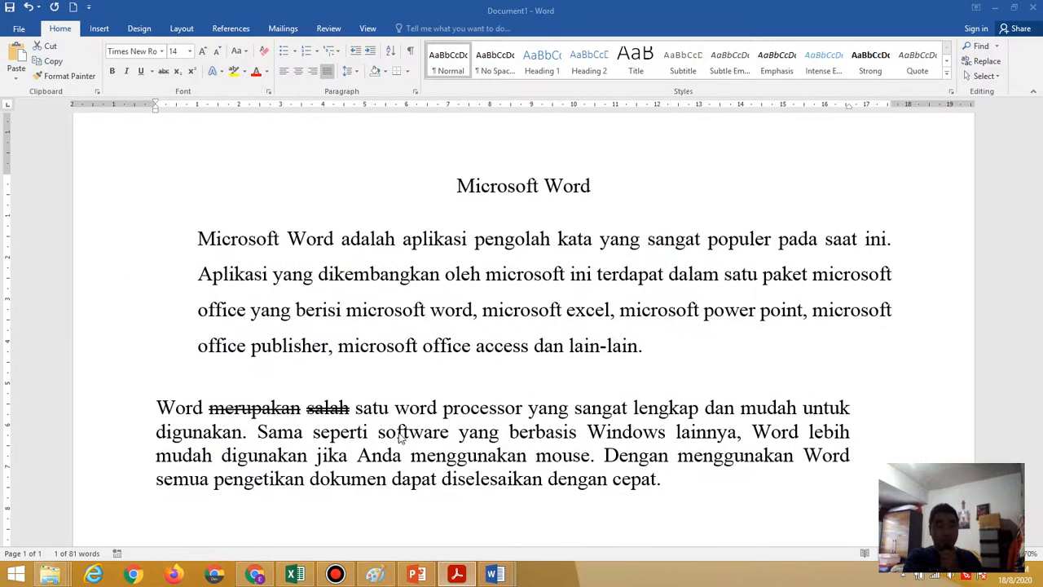
double_click(357, 410)
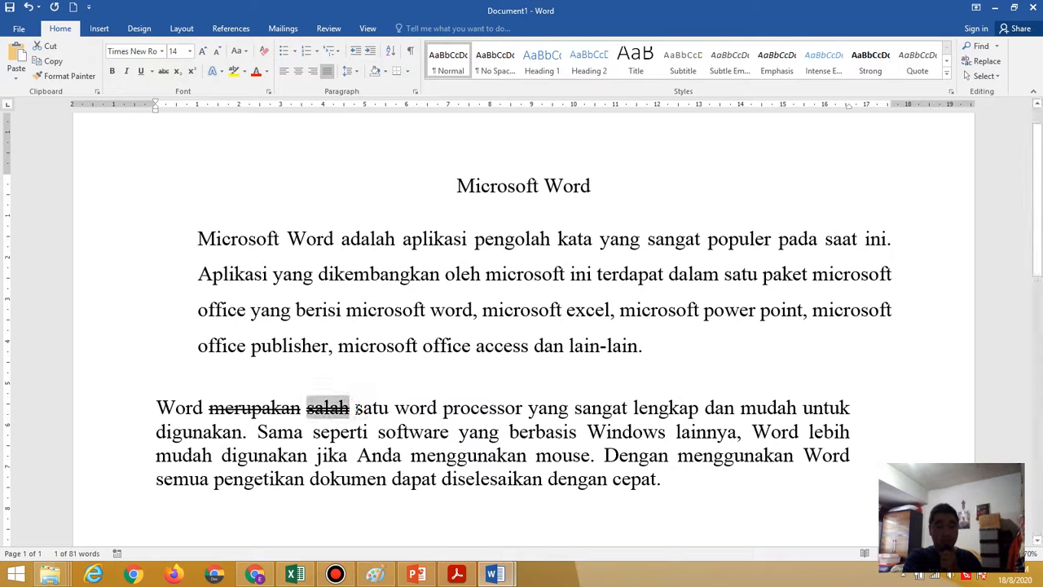
drag(355, 410, 390, 410)
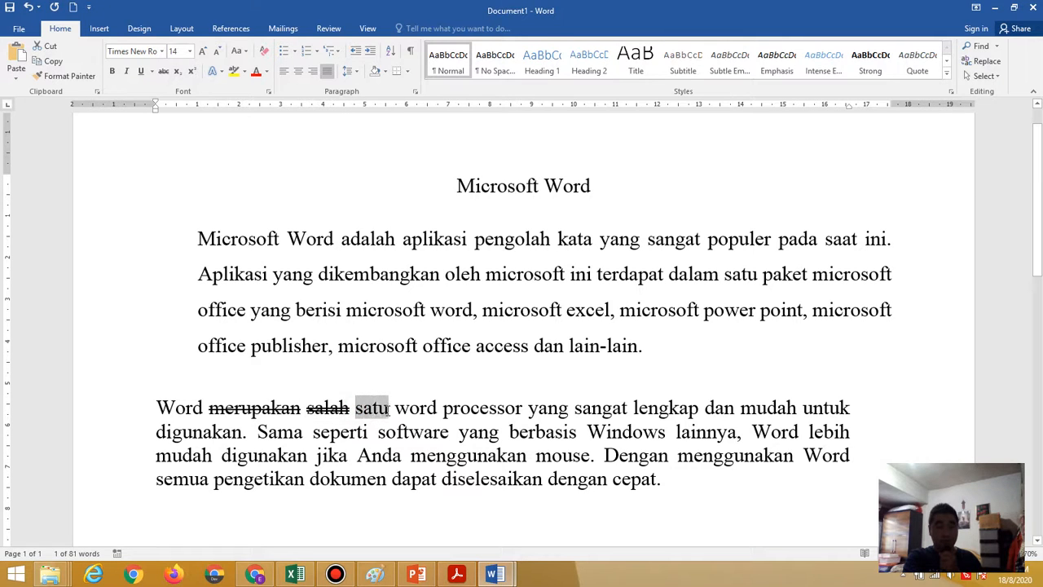
click(267, 91)
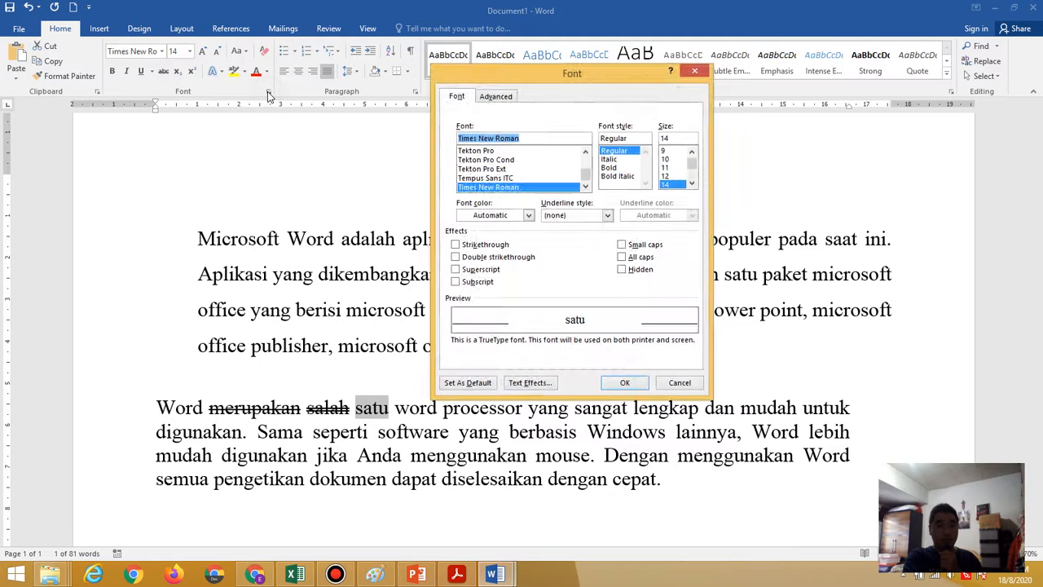
click(481, 270)
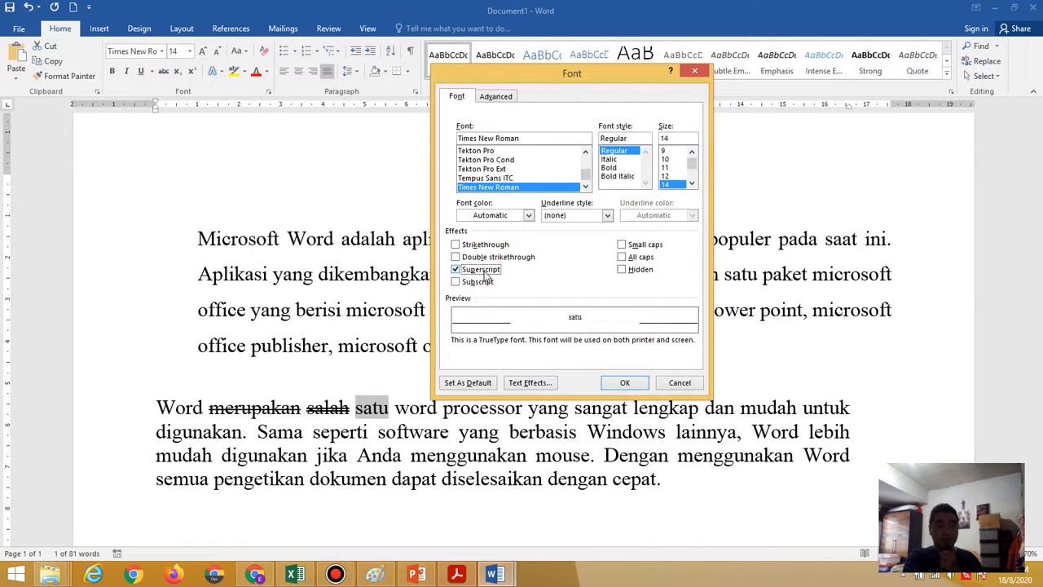
click(621, 383)
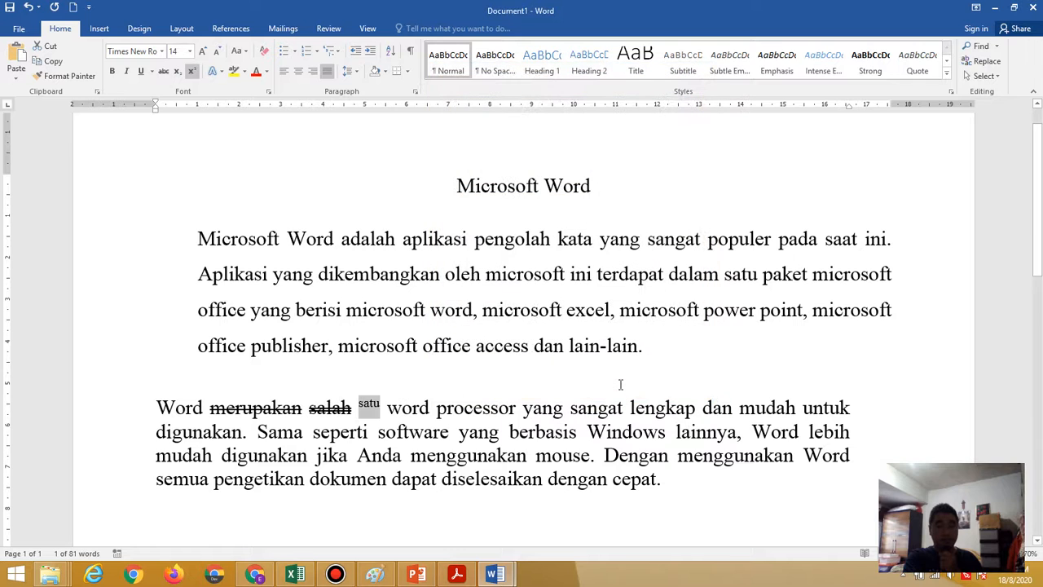
- Look at the PDF in Acrobat Reader again, return to Document1 and format the word "word" after "satu" as subscript
click(458, 576)
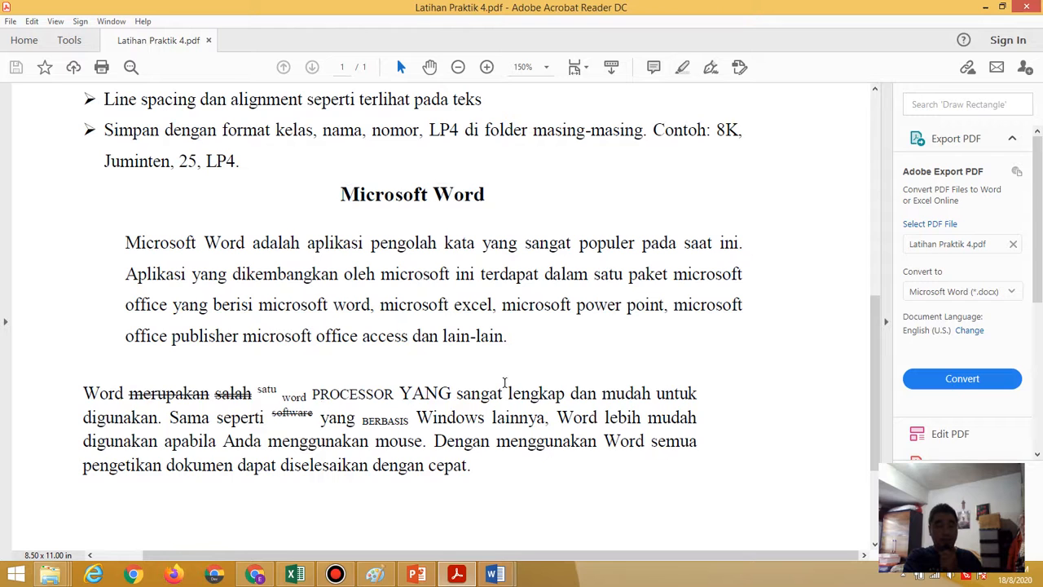
click(450, 579)
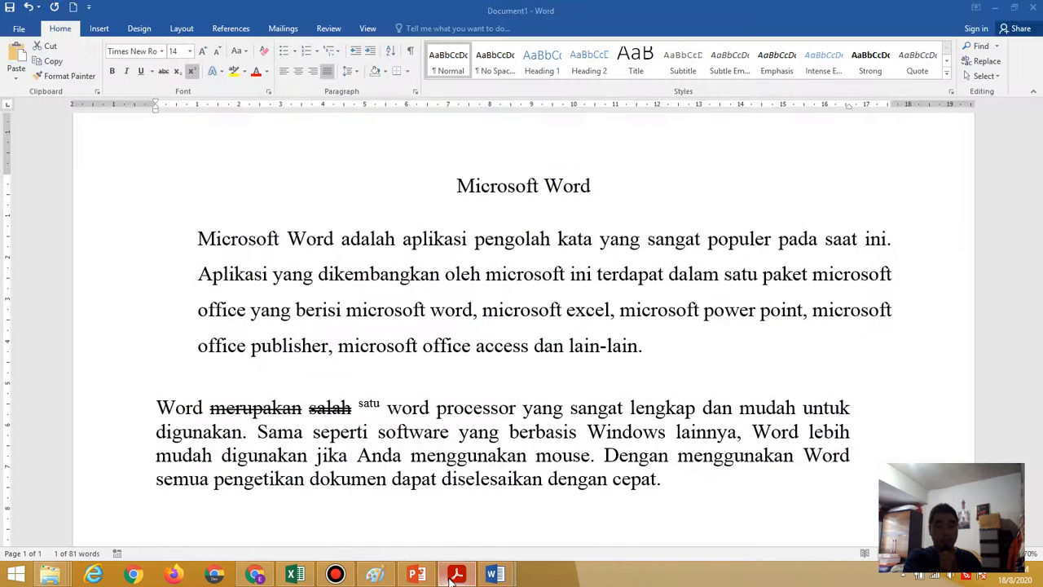
click(392, 415)
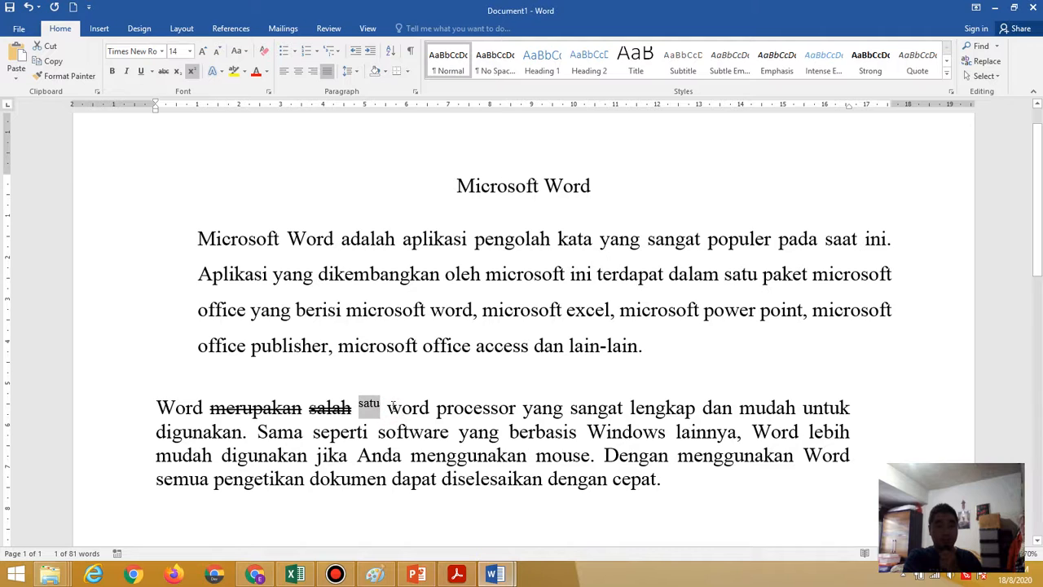
drag(387, 407, 429, 414)
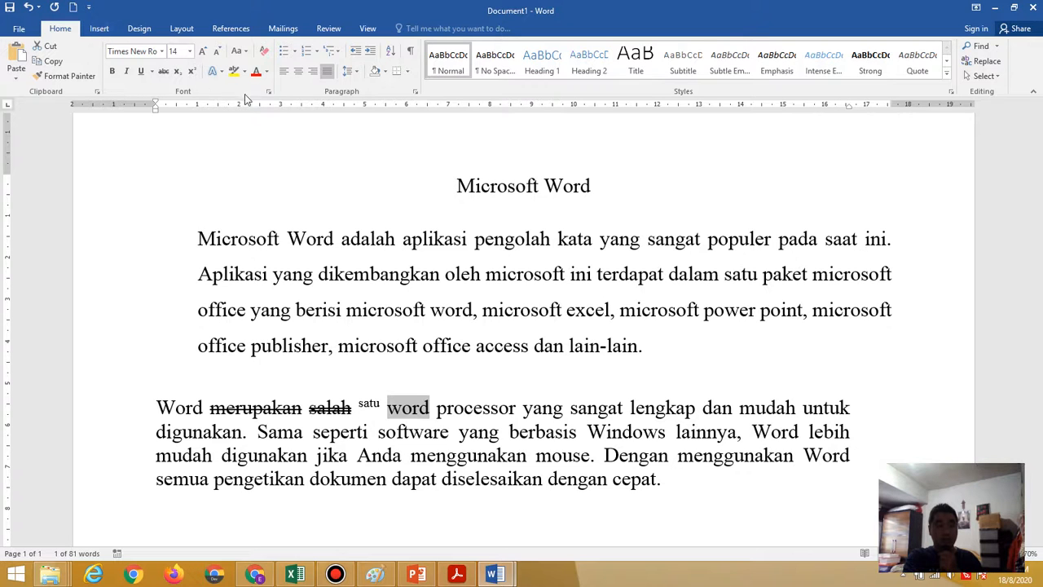
click(269, 92)
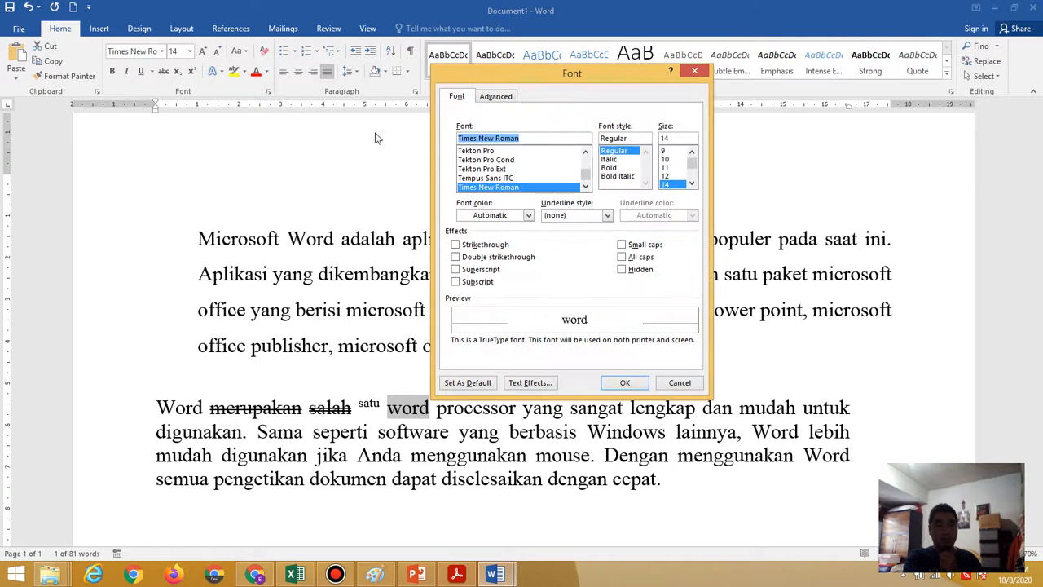
click(481, 288)
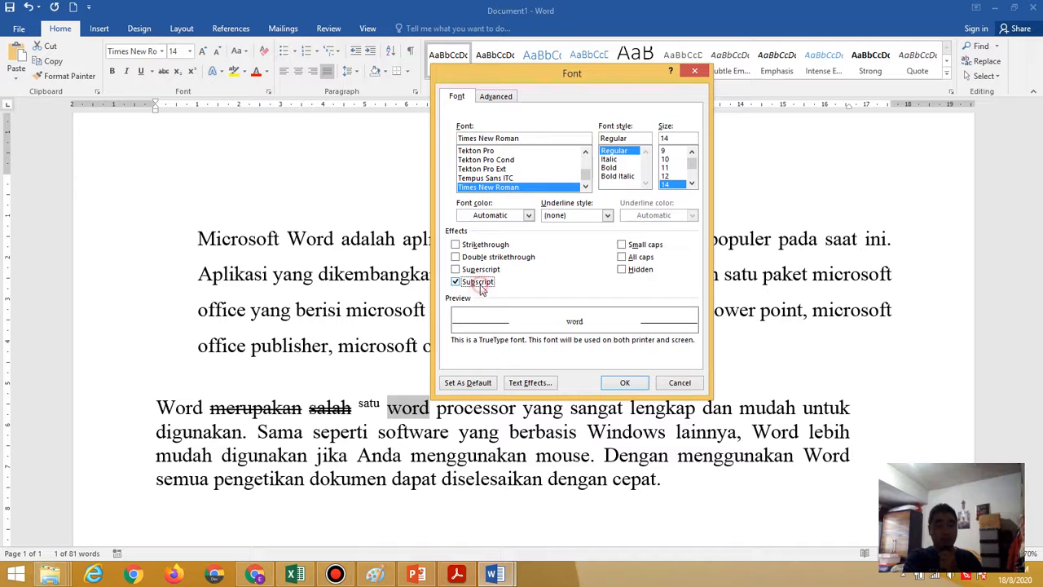
click(625, 383)
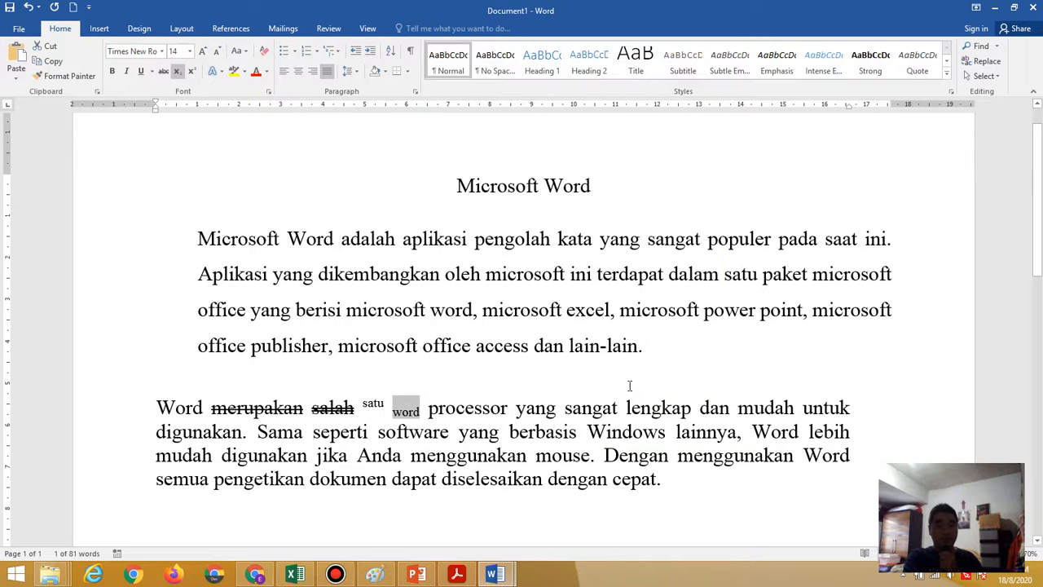
- Compare with the PDF in Acrobat Reader, return to Document1 and apply small caps to the word "processor" in the second paragraph
click(457, 575)
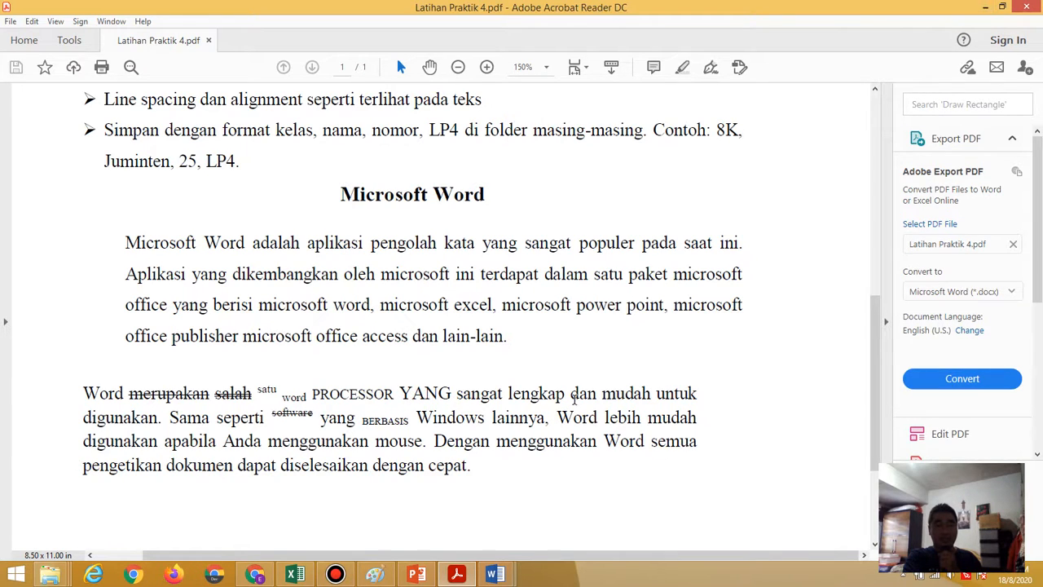
click(457, 574)
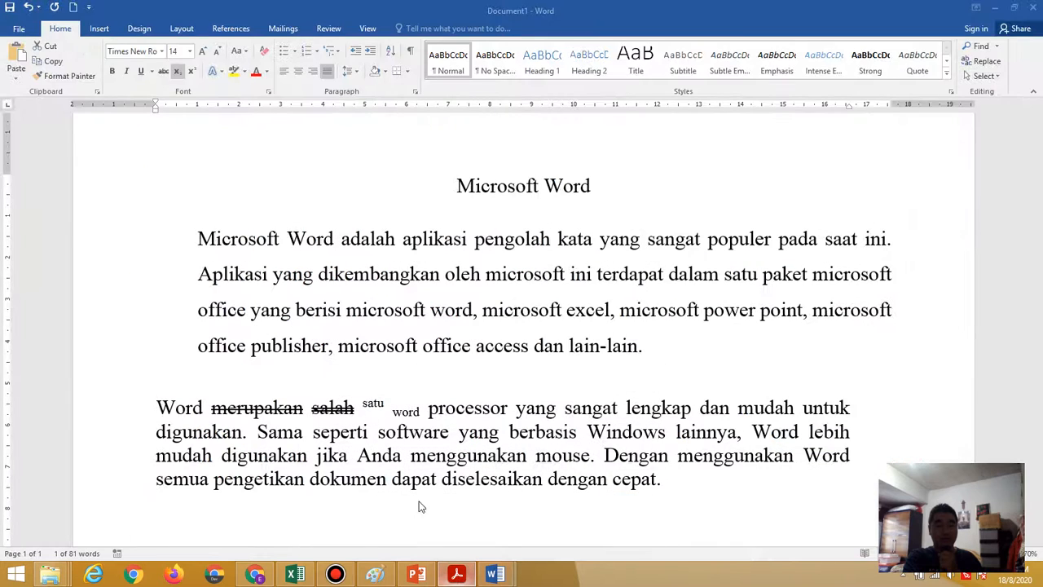
double_click(432, 413)
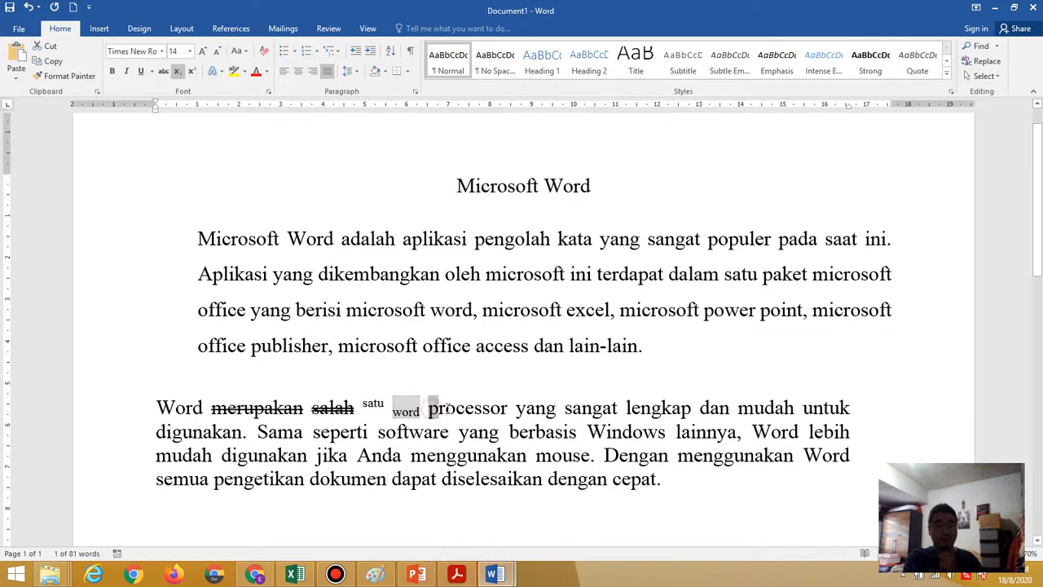
drag(429, 407, 509, 406)
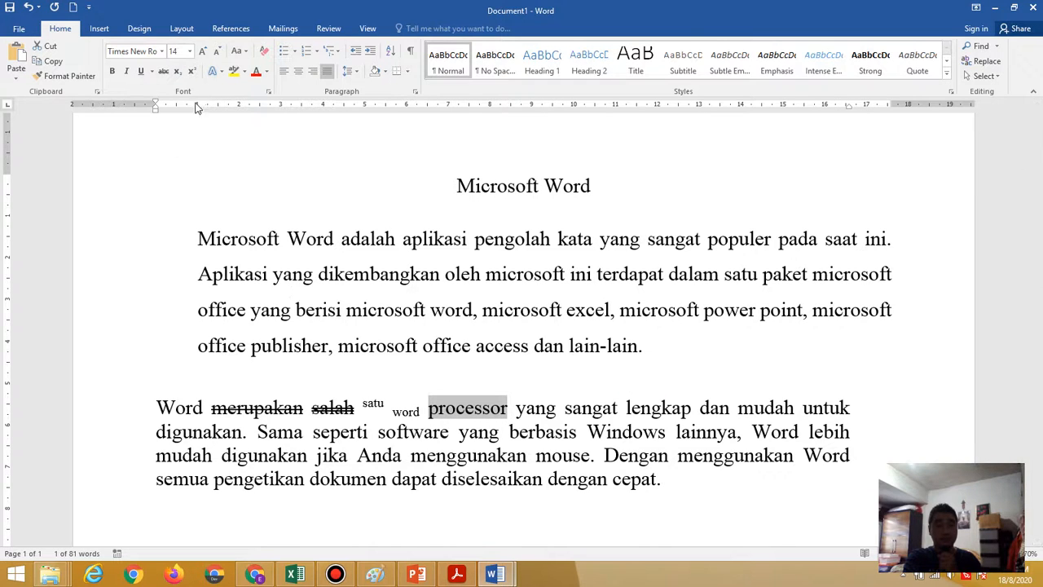
click(270, 93)
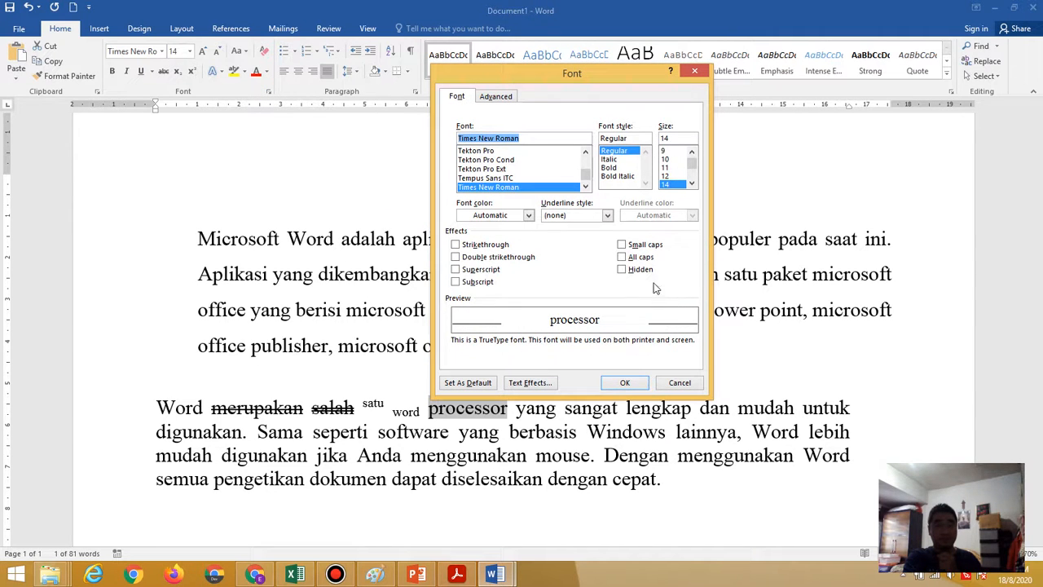
click(622, 245)
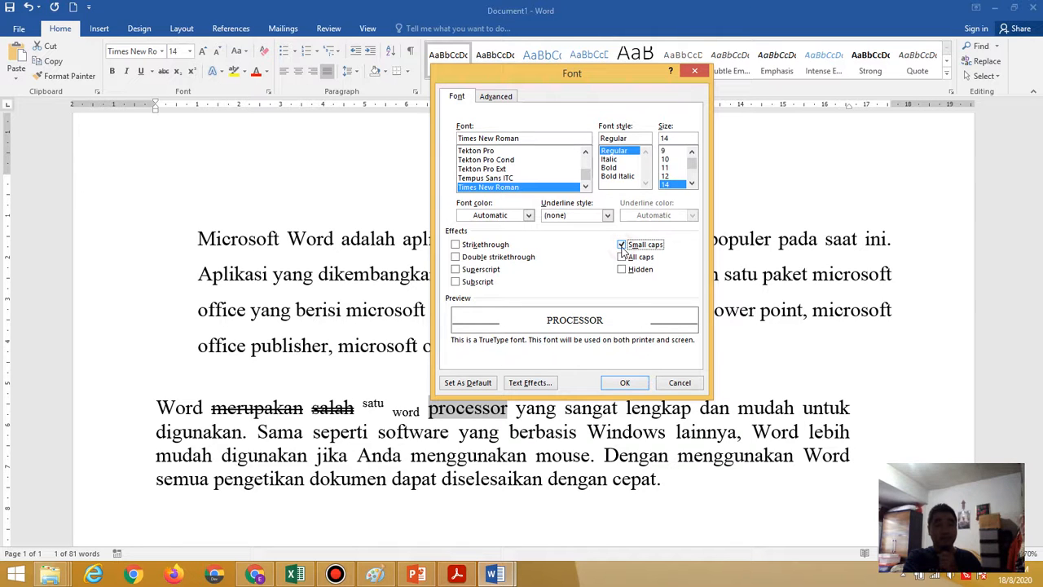
click(625, 384)
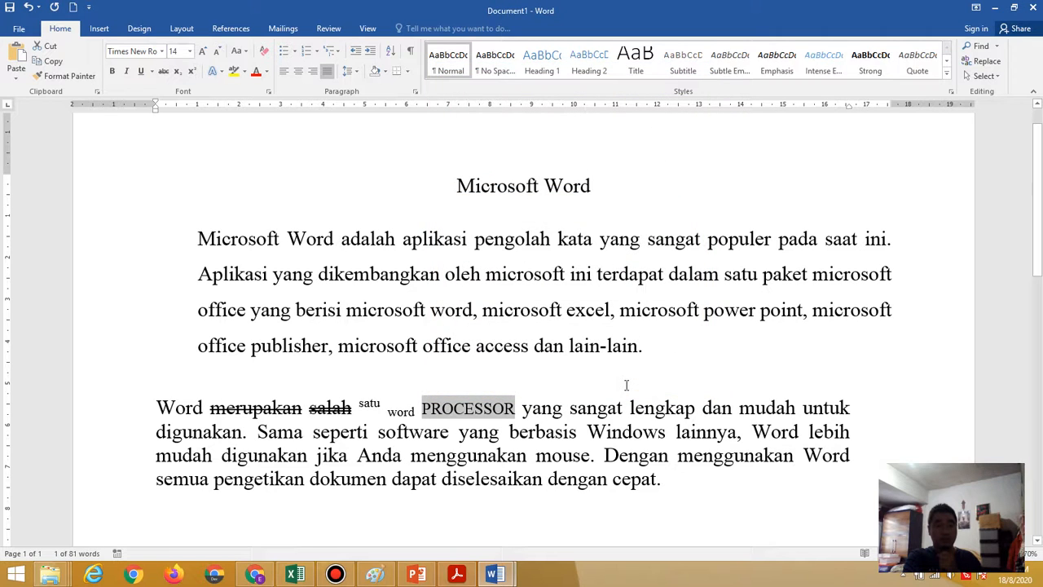
- Apply the All caps font effect to the word "yang" after "processor" in the second paragraph
click(524, 407)
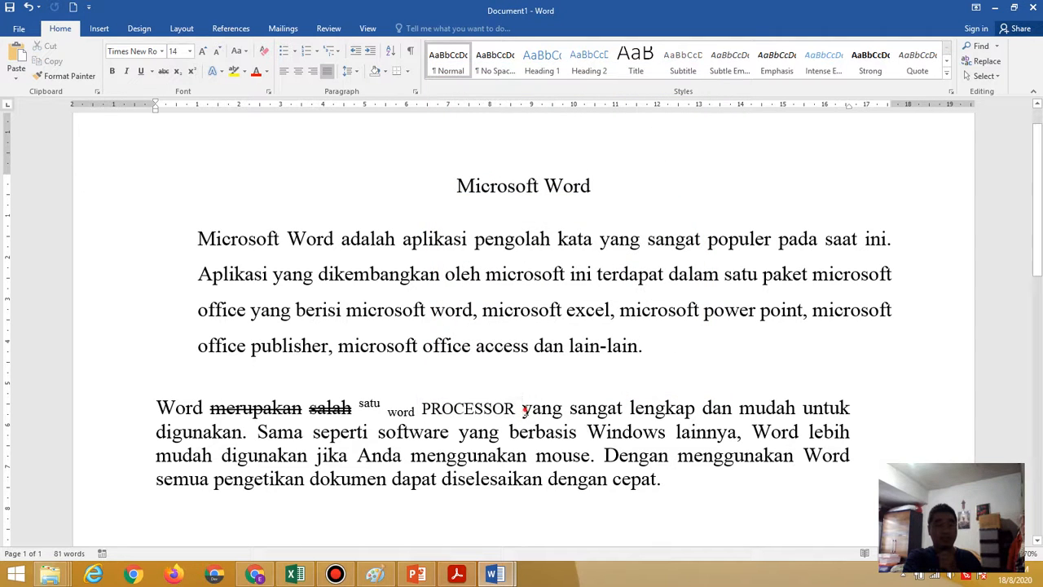
drag(524, 410, 561, 418)
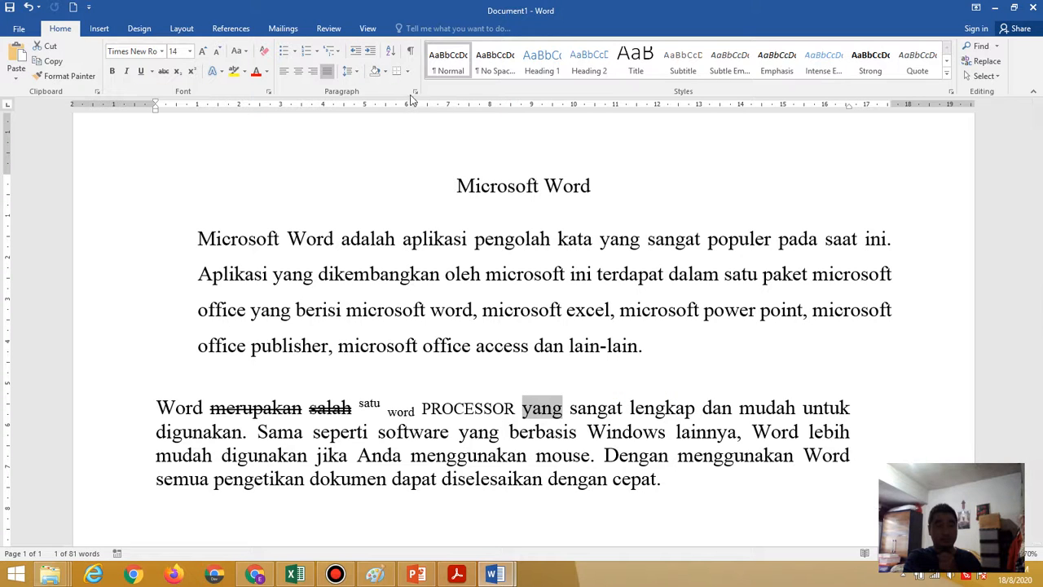
click(269, 93)
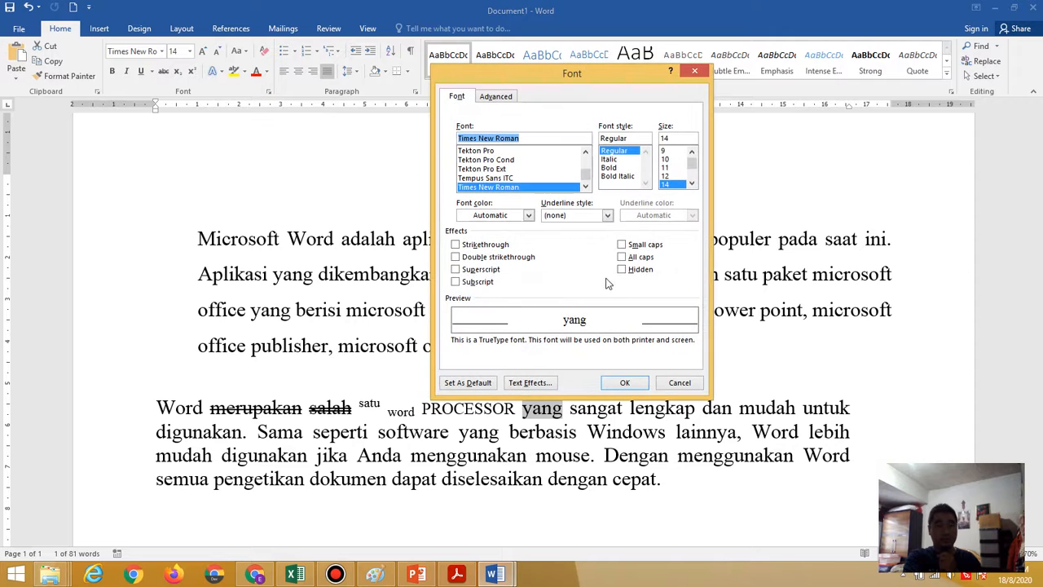
click(622, 257)
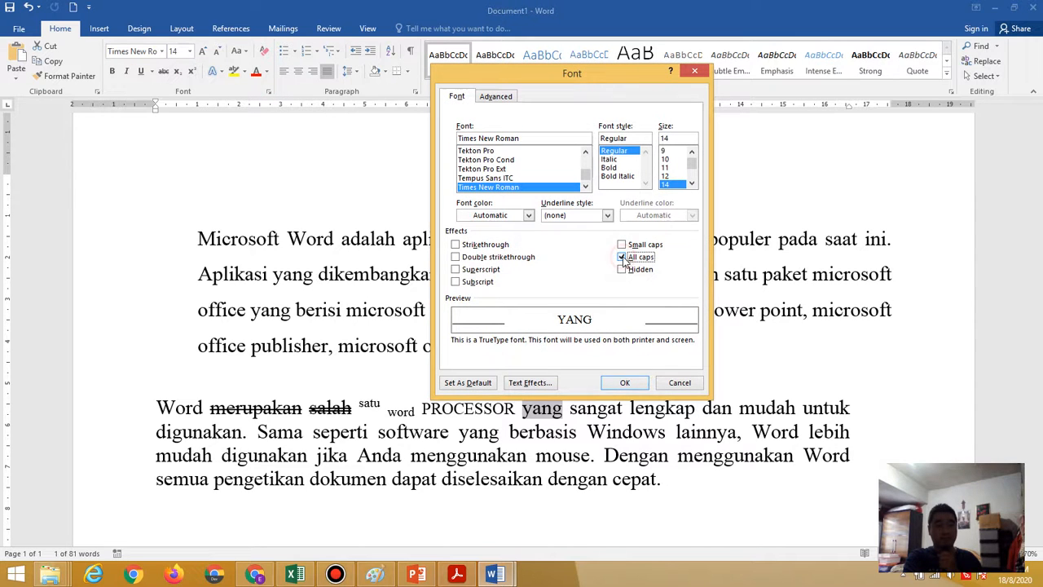
click(634, 386)
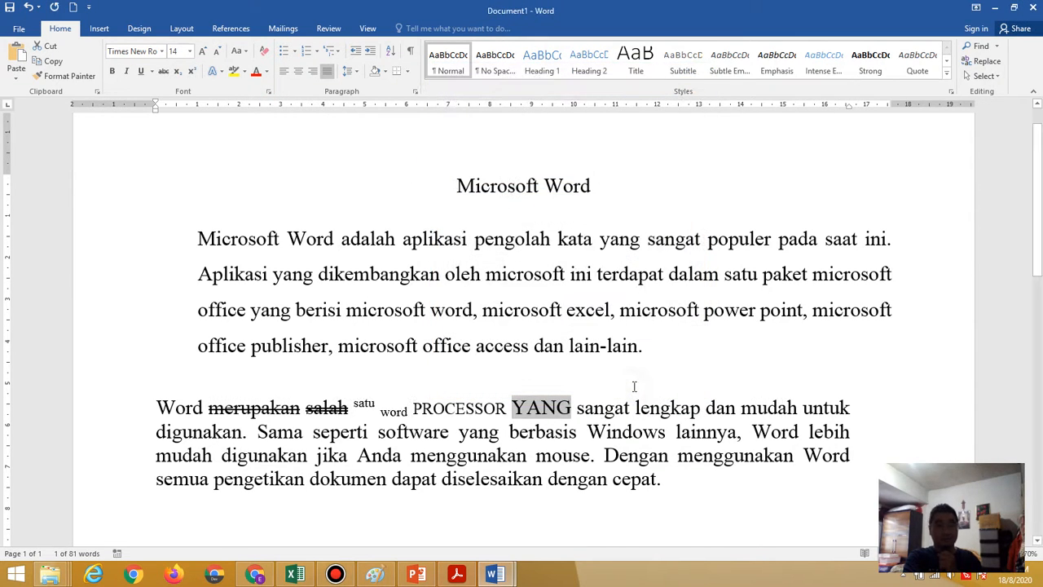
click(631, 407)
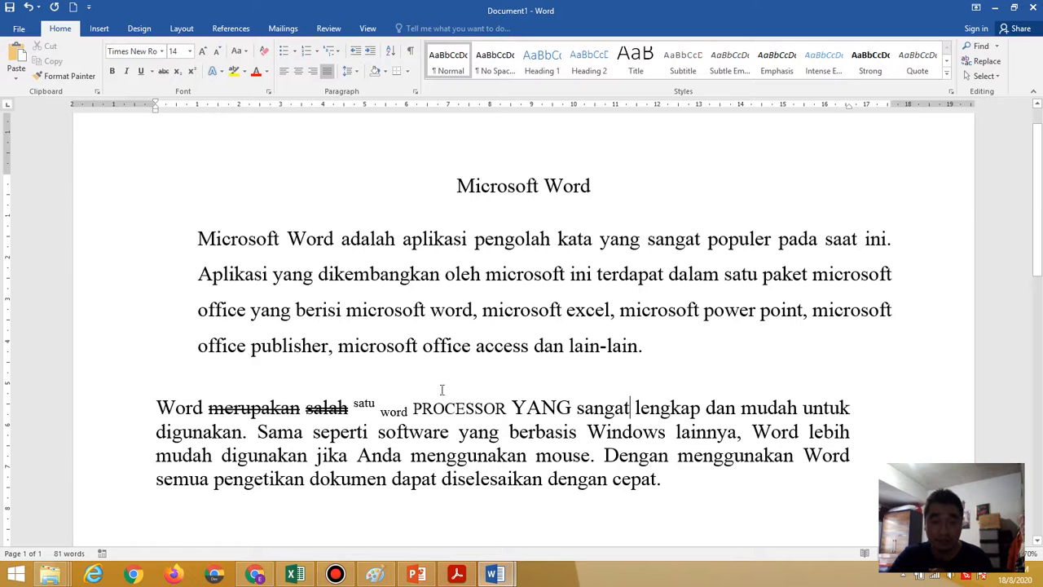
- Check the PDF in Acrobat Reader, return to Document1 and apply superscript and strikethrough to the word "software" in the second paragraph
click(456, 575)
drag(378, 438, 450, 438)
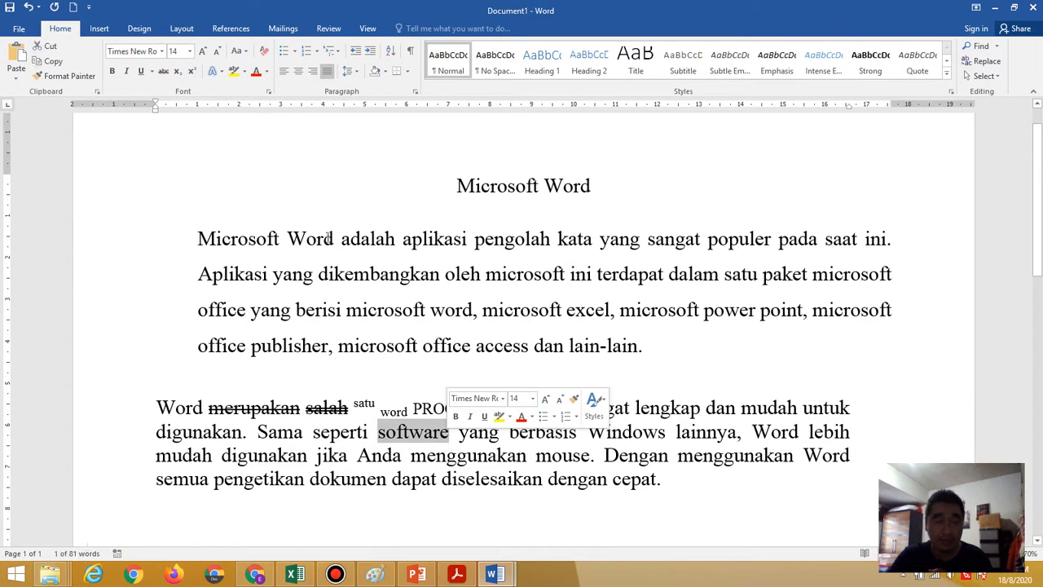
click(268, 92)
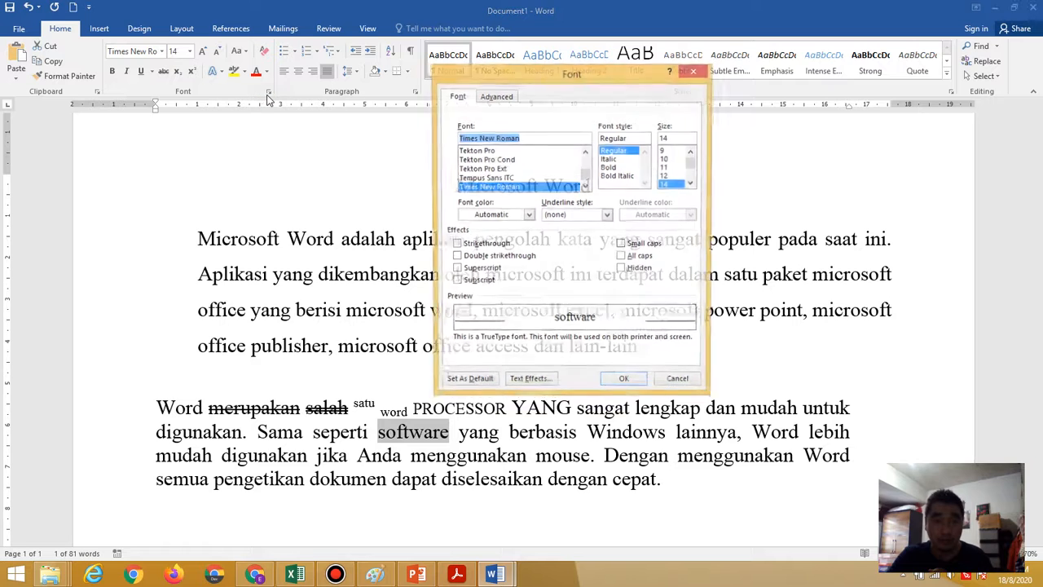
click(469, 271)
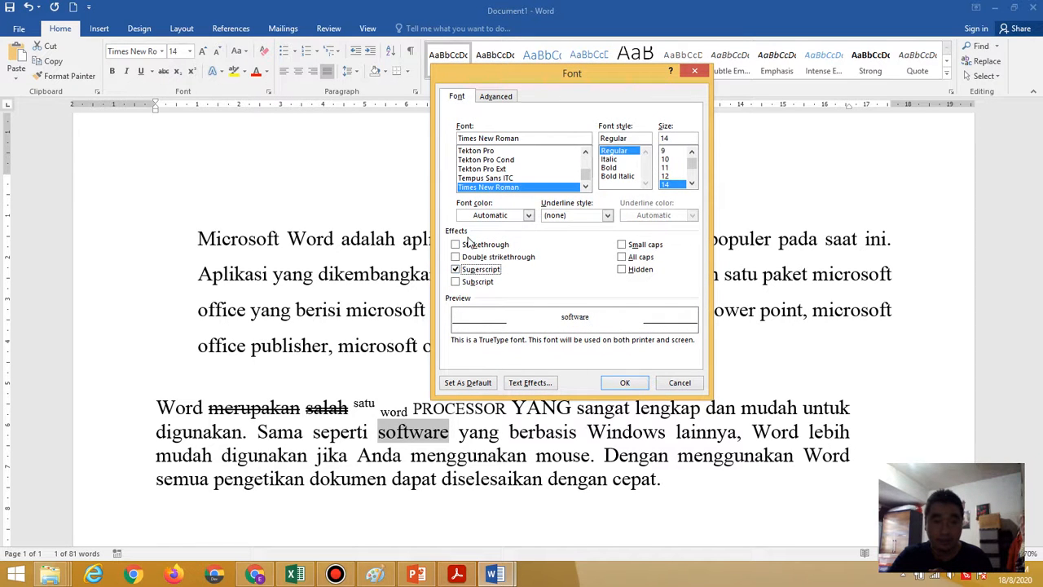
click(470, 250)
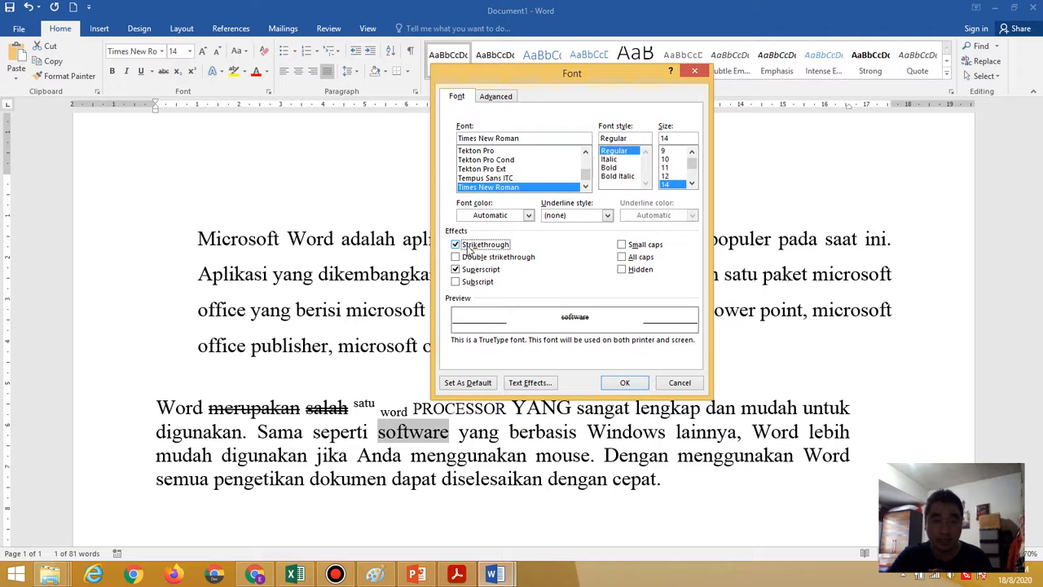
click(627, 382)
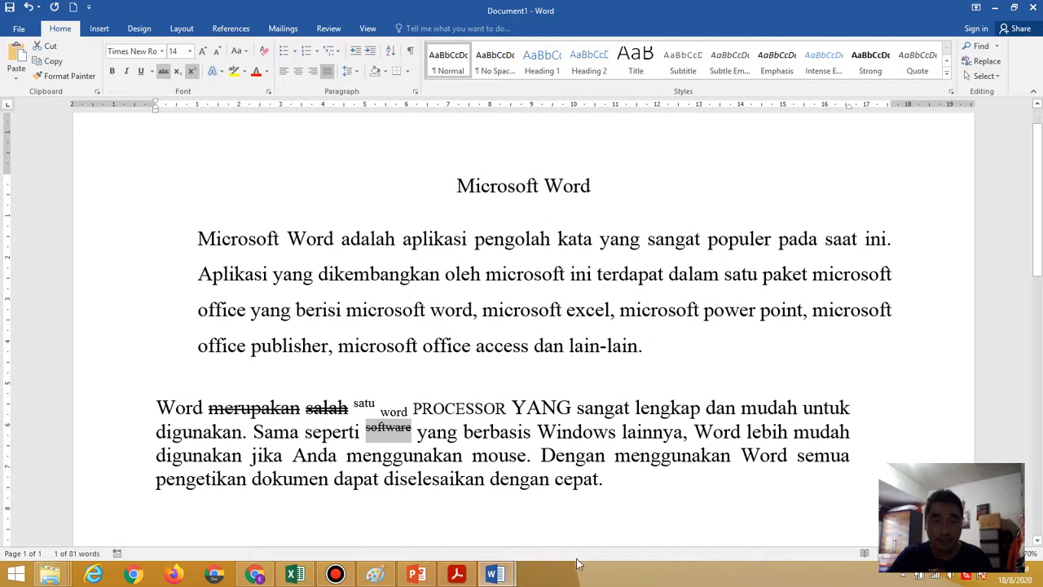
- Recheck the PDF in Acrobat Reader, return to Document1 and apply subscript and small caps to the word "berbasis" in the second paragraph
click(466, 575)
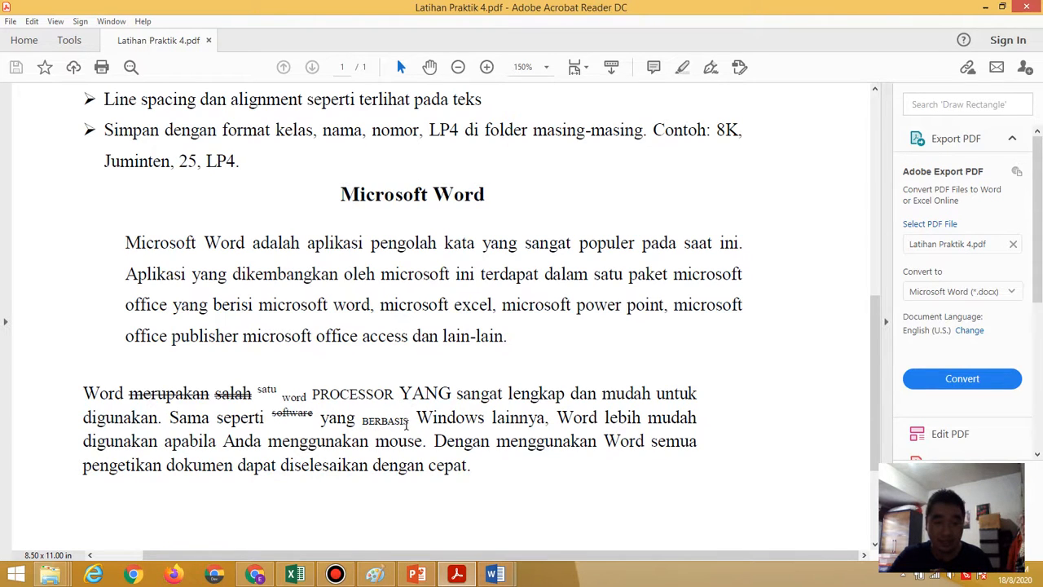
mouse_move(414, 576)
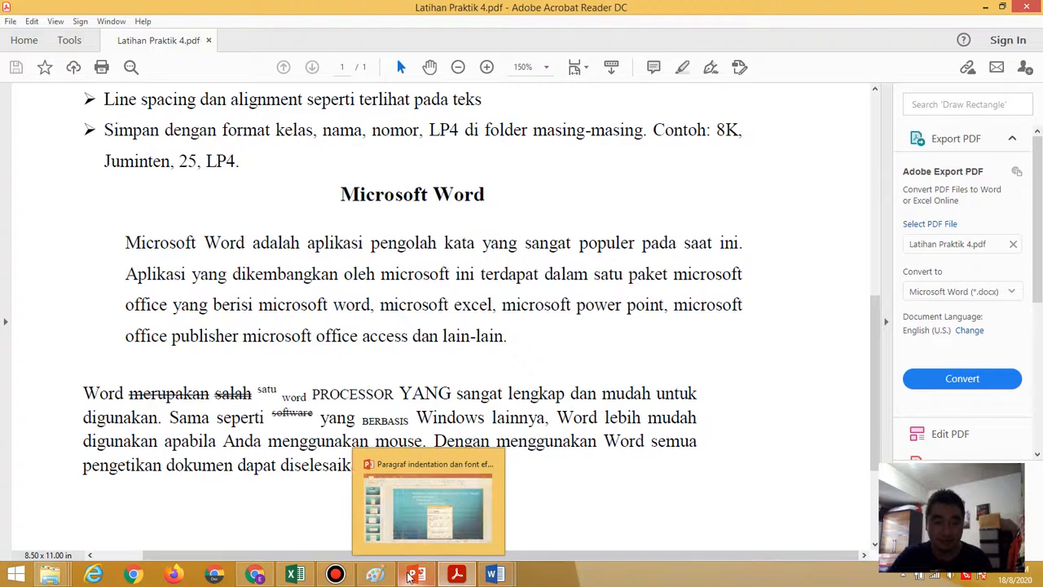
mouse_move(493, 575)
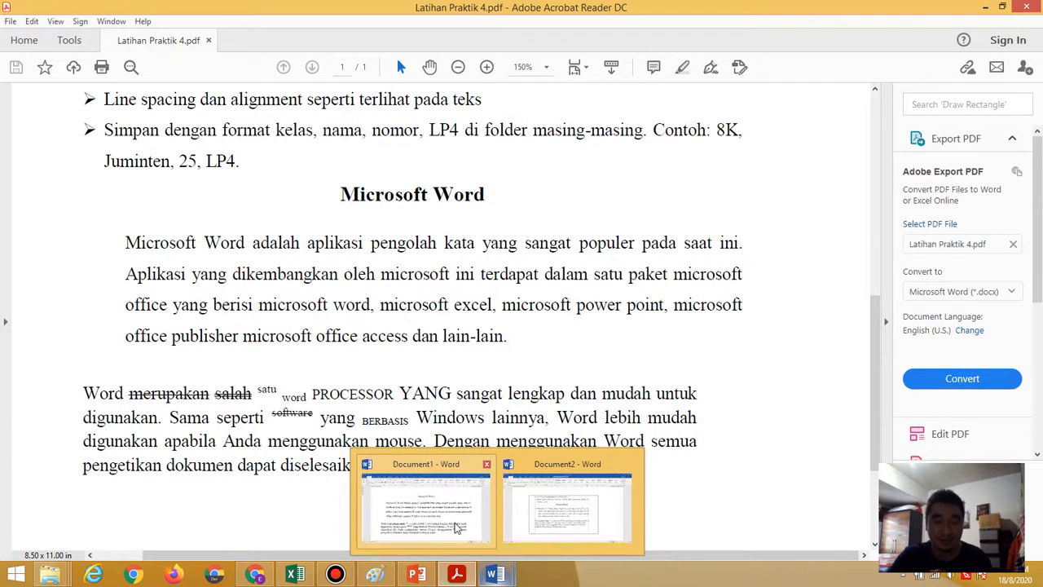
click(456, 528)
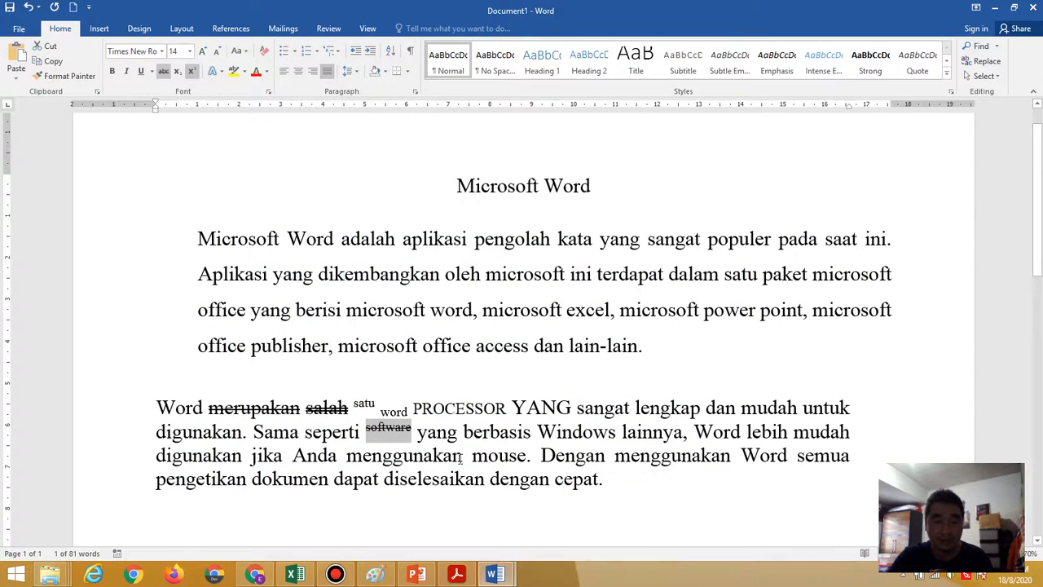
drag(463, 431, 530, 431)
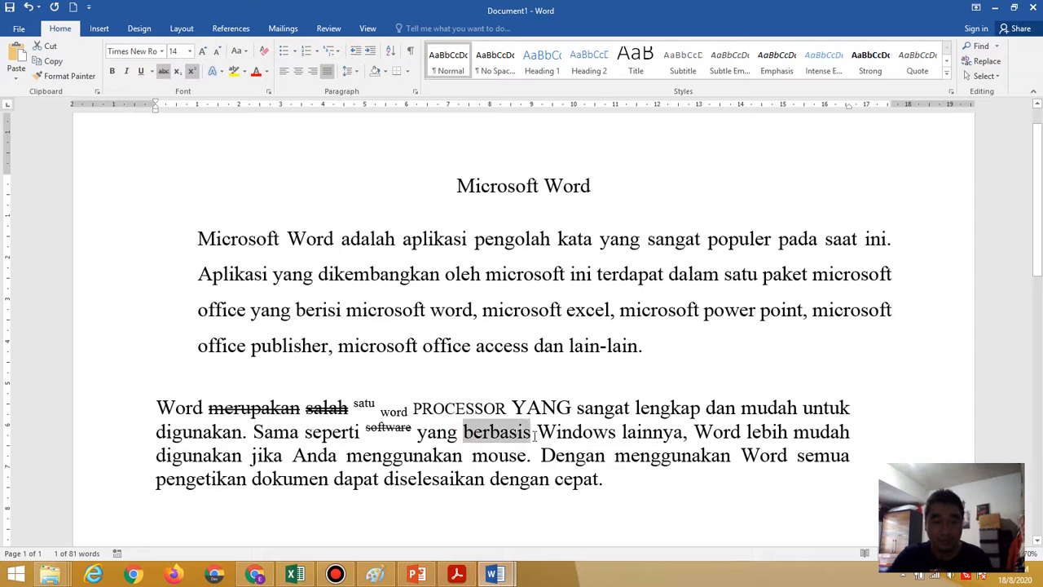
click(268, 91)
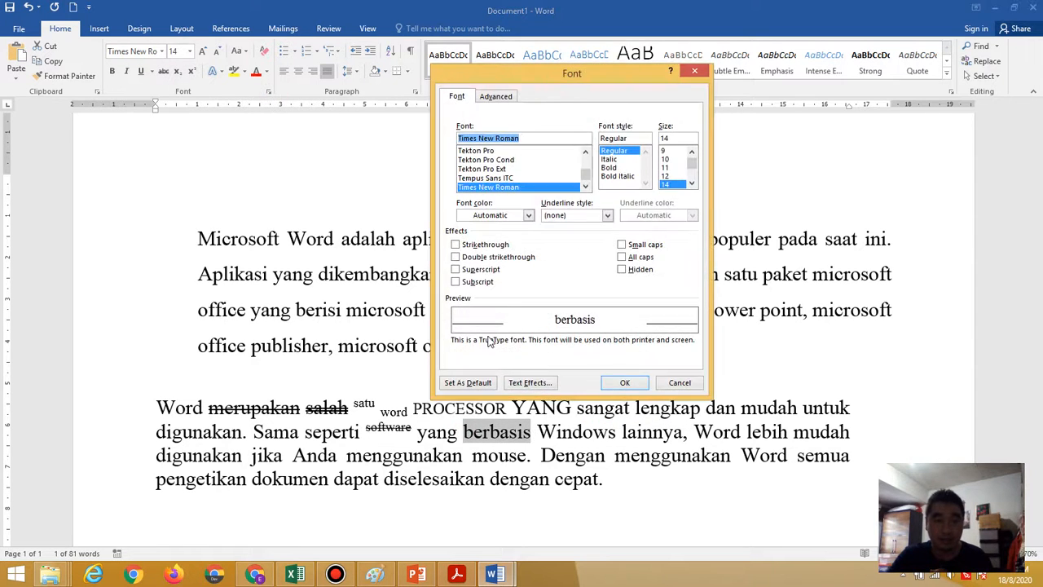
click(478, 282)
click(653, 245)
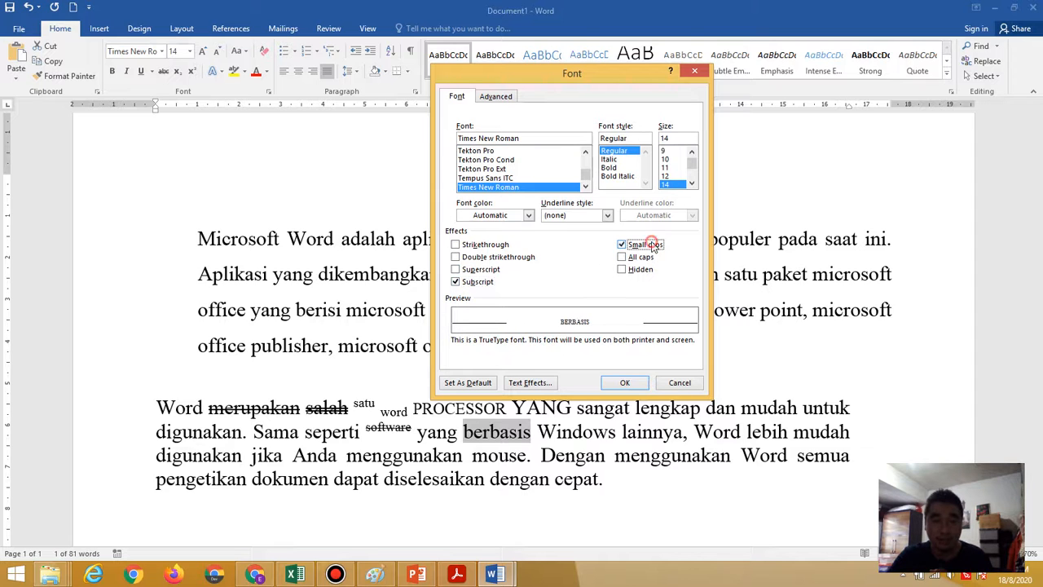
click(629, 385)
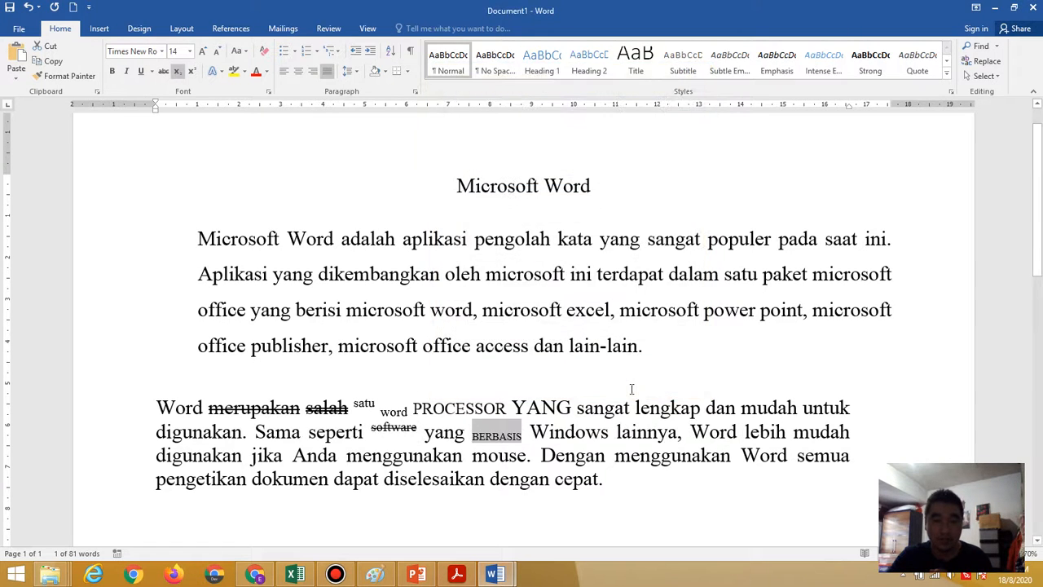
click(610, 482)
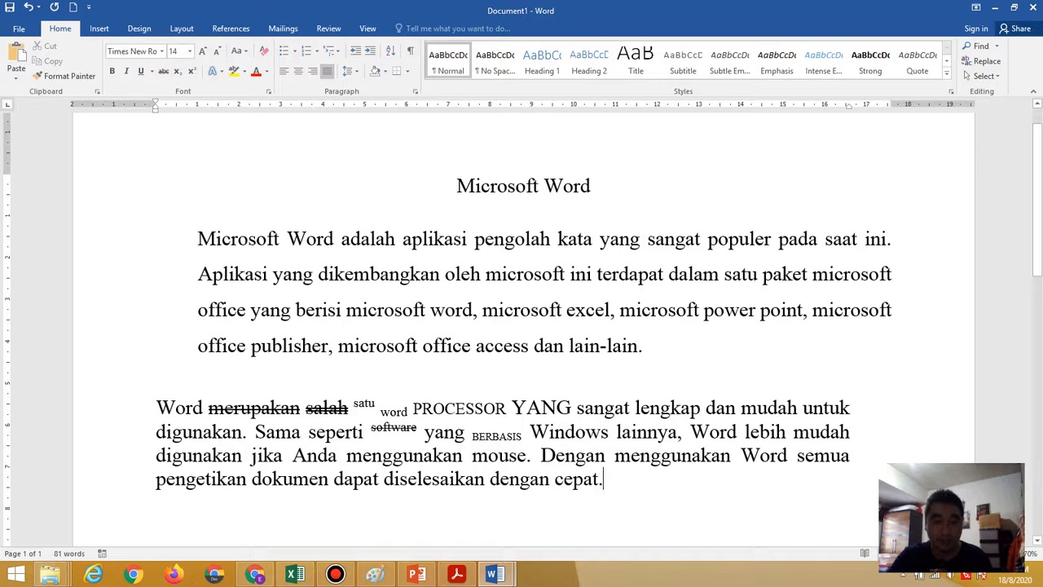
- Compare the formatted second paragraph with the PDF in Acrobat Reader, minimize the PDF and return to Document1
click(457, 575)
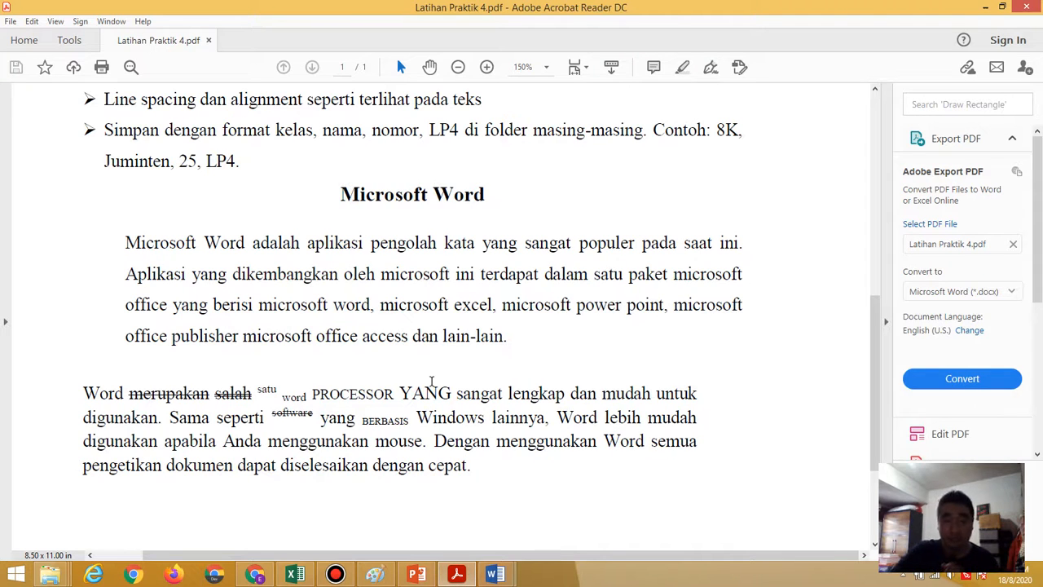
click(983, 8)
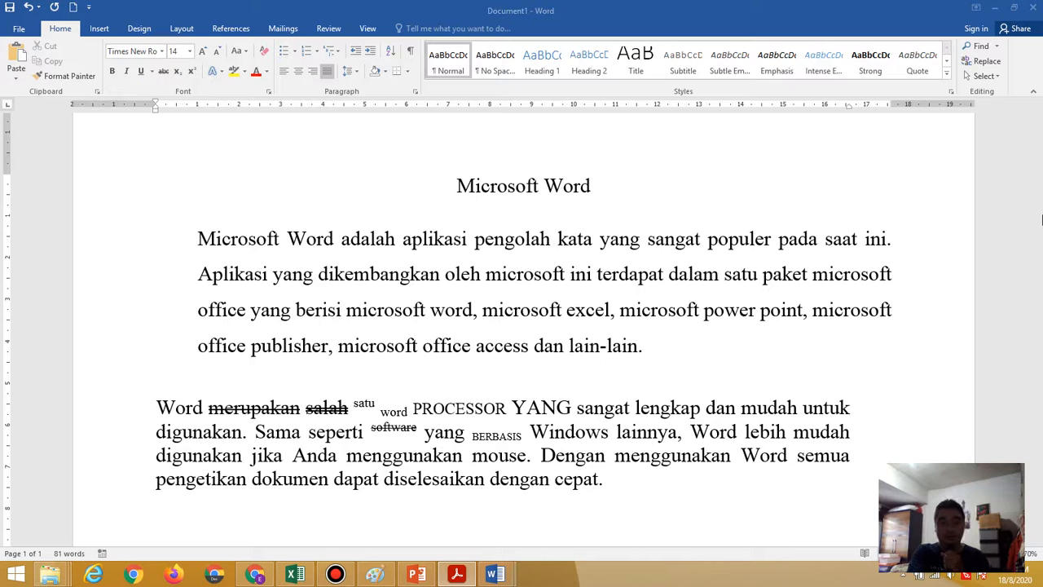
click(630, 479)
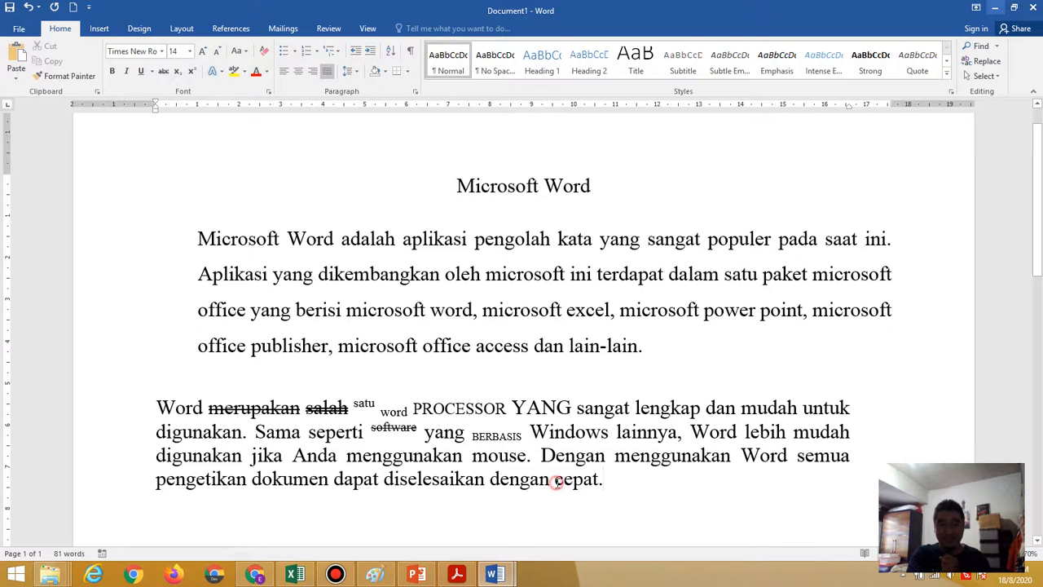
- Try the Hidden font effect on the word "cepat" at the end of the second paragraph and undo it
drag(557, 482, 599, 501)
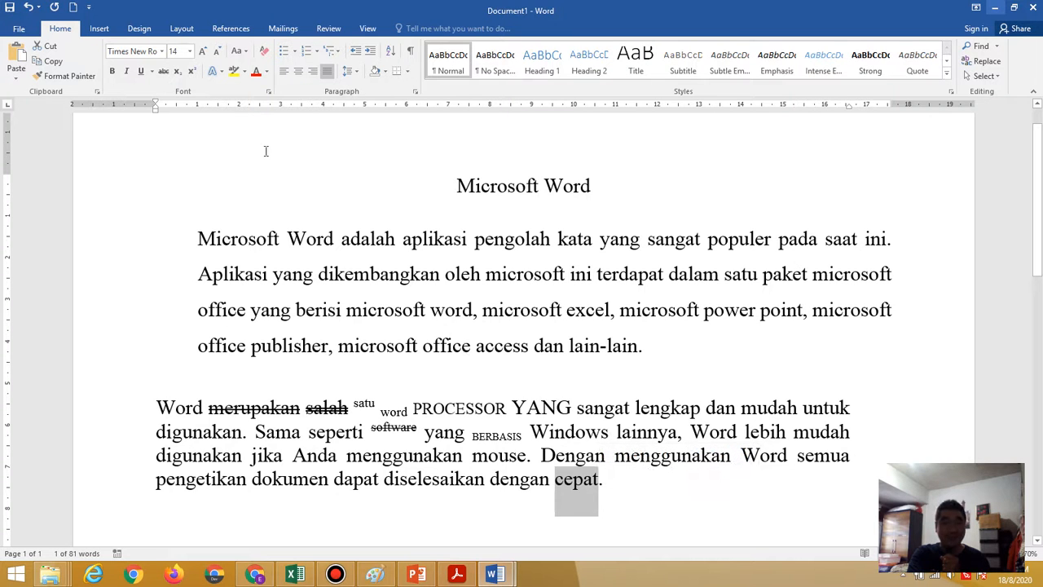
click(269, 92)
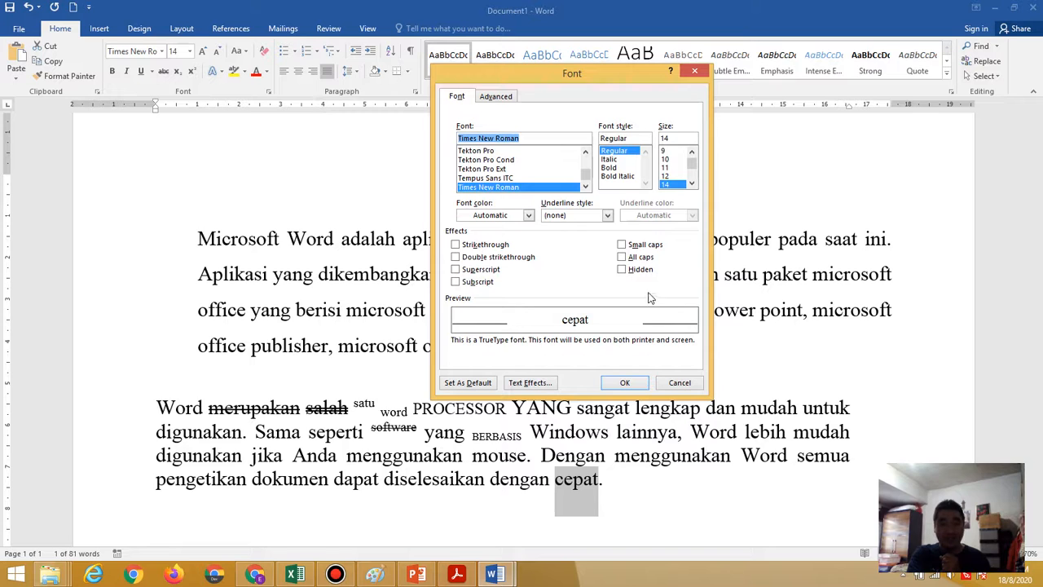
click(633, 270)
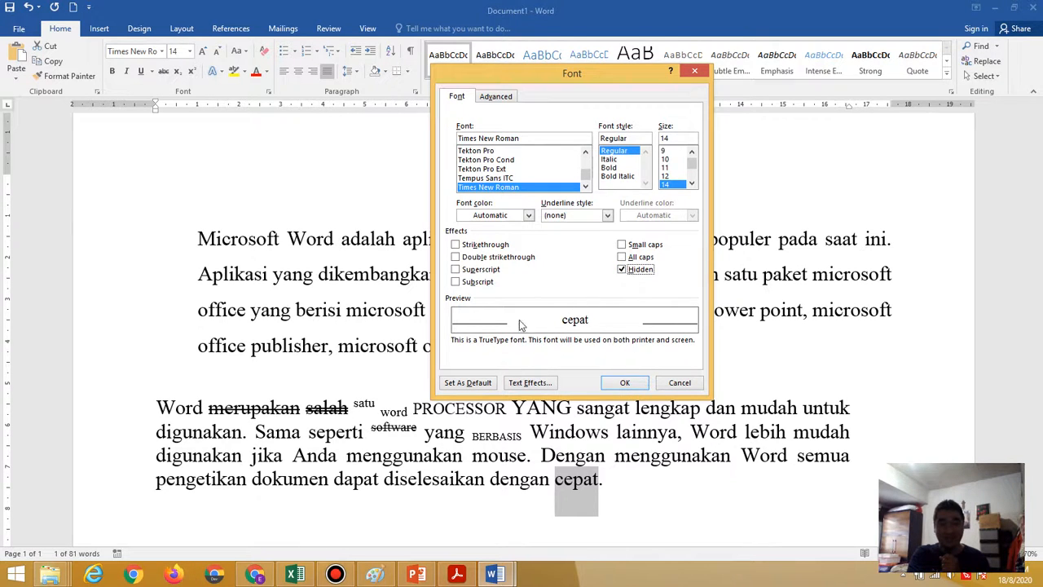
click(627, 384)
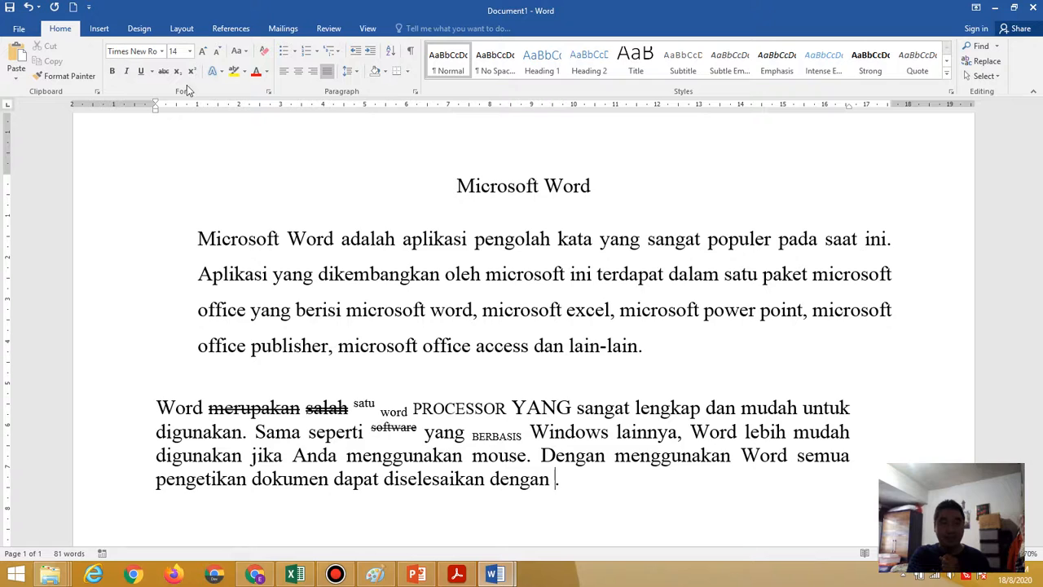
click(26, 13)
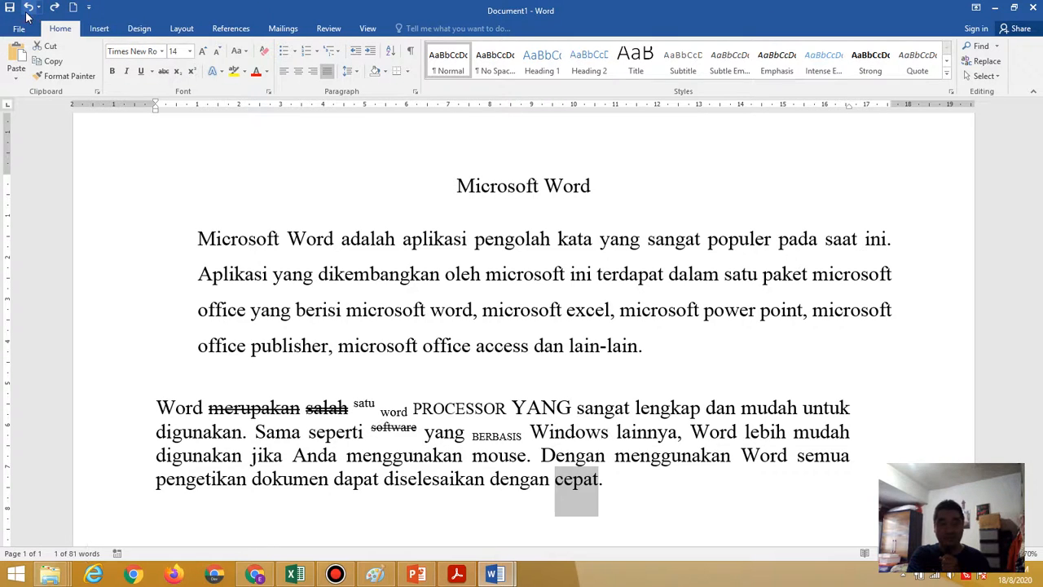
click(634, 469)
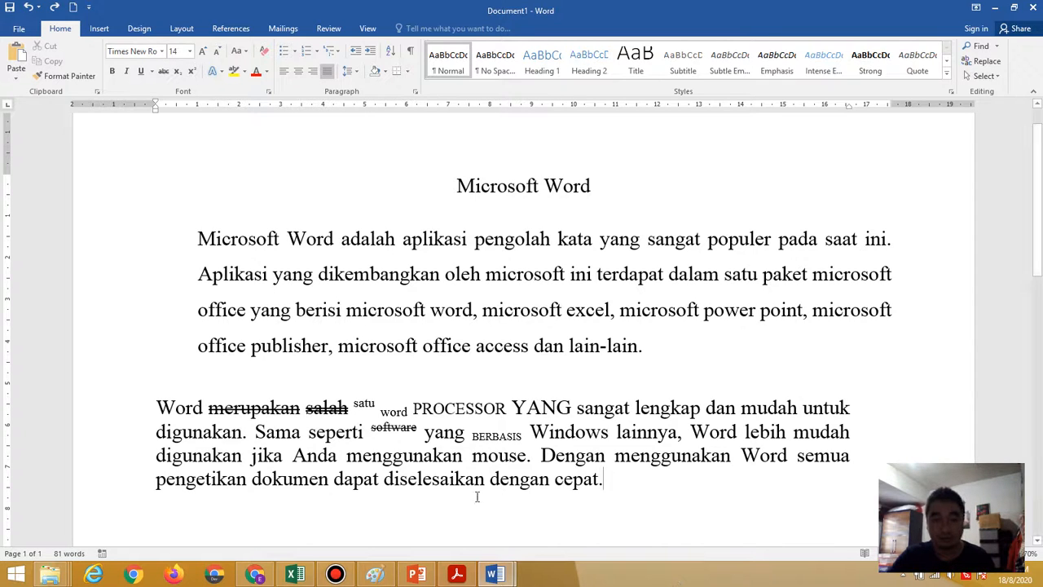
click(342, 575)
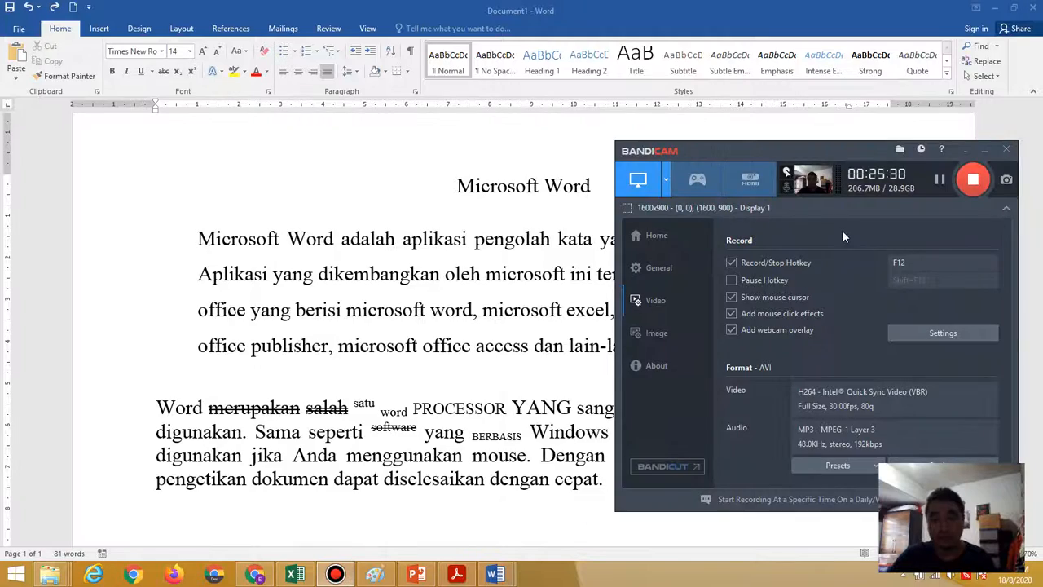